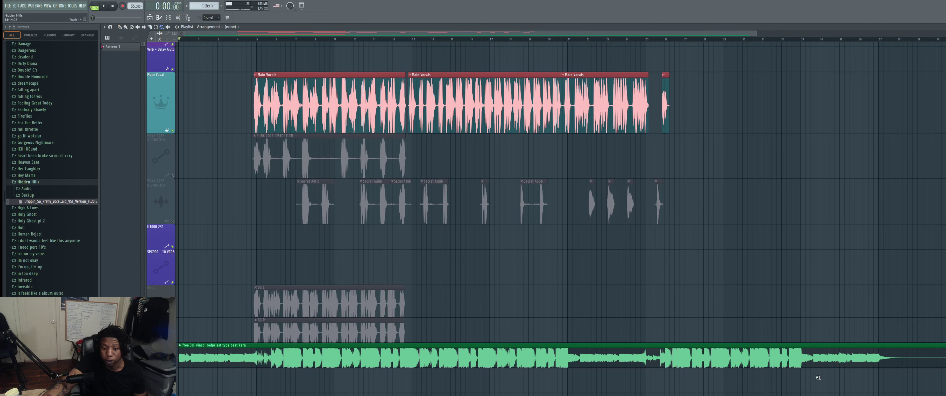
Trim the tail end of the short final clip on the Main Vocal track in the playlist
left_click_drag(817, 378, 593, 45)
left_click_drag(605, 333, 396, 111)
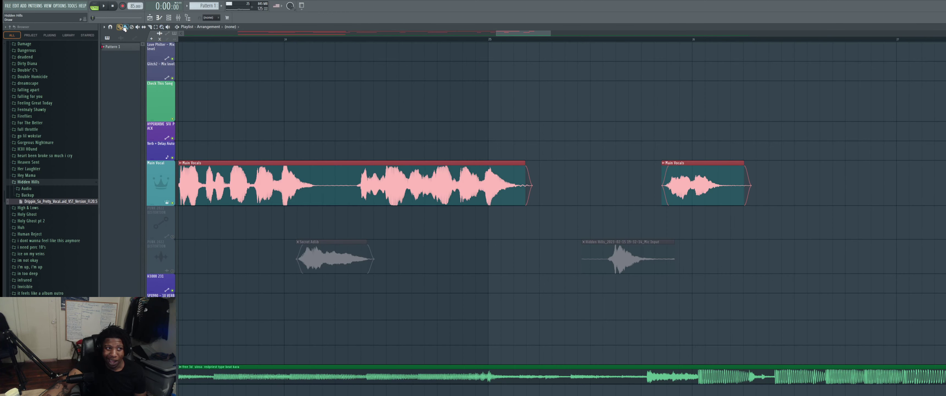
left_click_drag(745, 162, 728, 159)
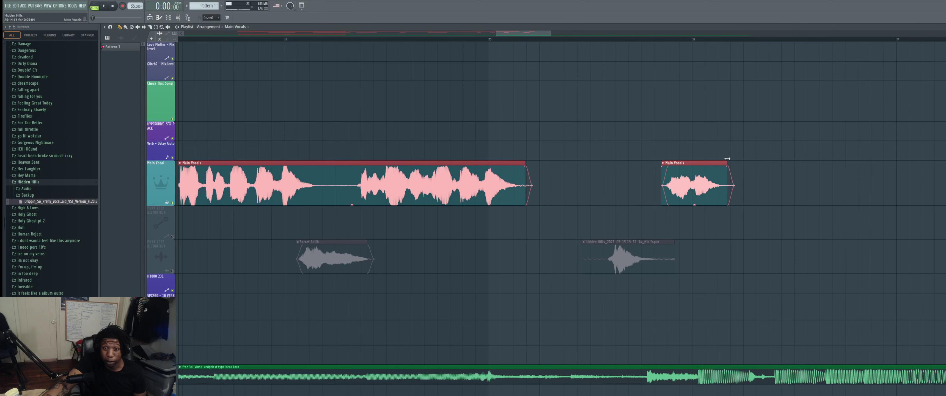
Examine the Main Vocals waveform closely around the pauses between phrases
right_click(326, 171)
left_click_drag(510, 68, 656, 225)
left_click_drag(664, 186, 733, 333)
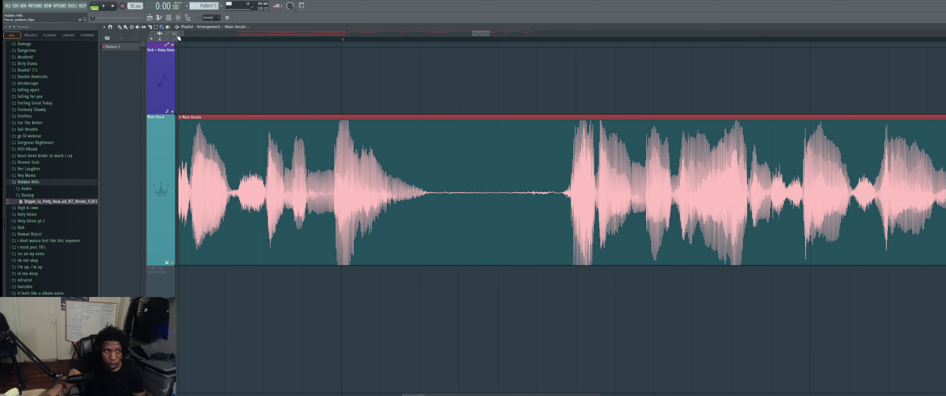
right_click(338, 186)
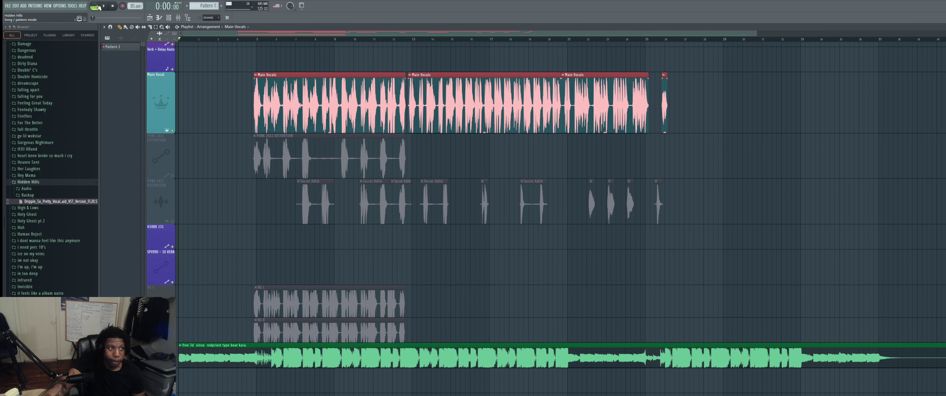
Play the song from the beginning to hear the current vocal and beat
left_click(104, 5)
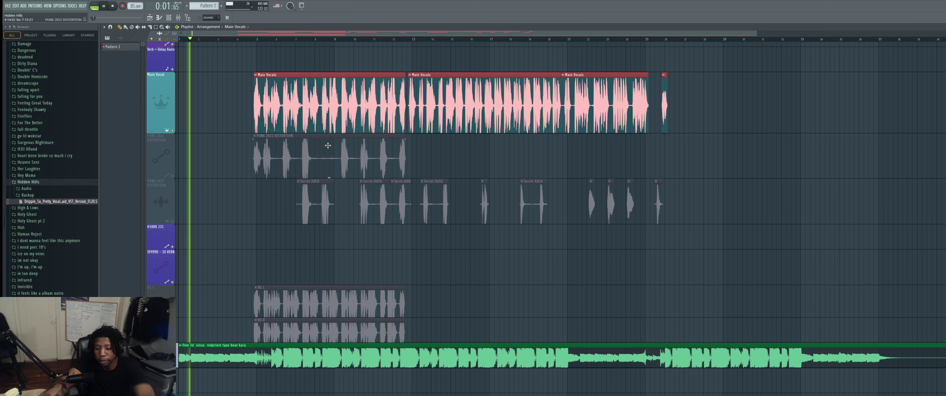
key("space")
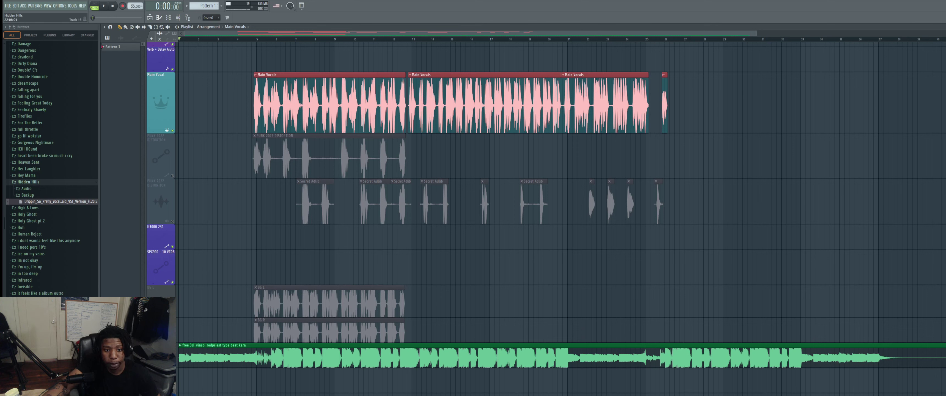
key("space")
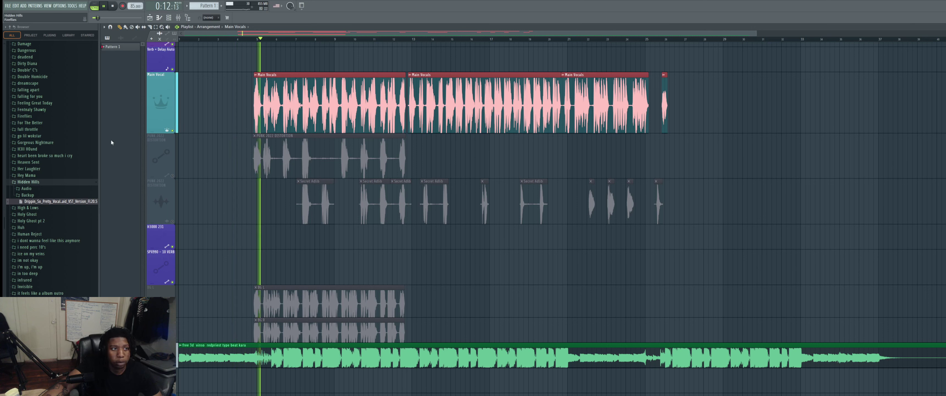
Open the mixer, reposition its window so the channel strips and routing are fully visible, and stop playback
left_click(178, 18)
left_click_drag(481, 252, 474, 239)
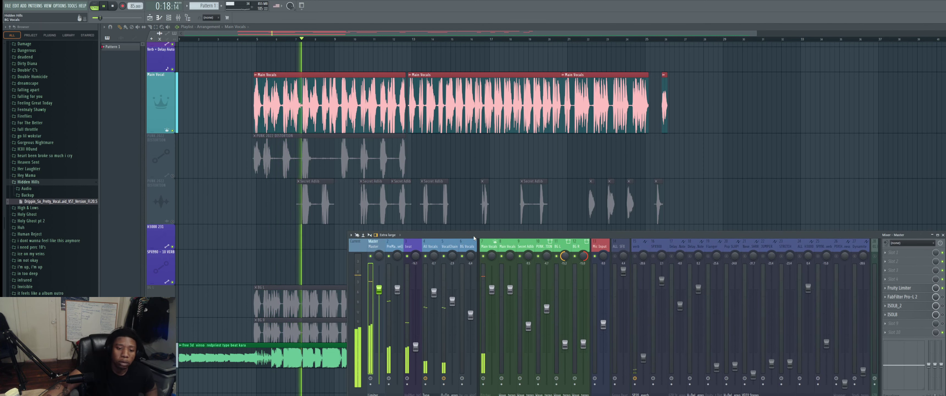
left_click_drag(474, 238, 463, 128)
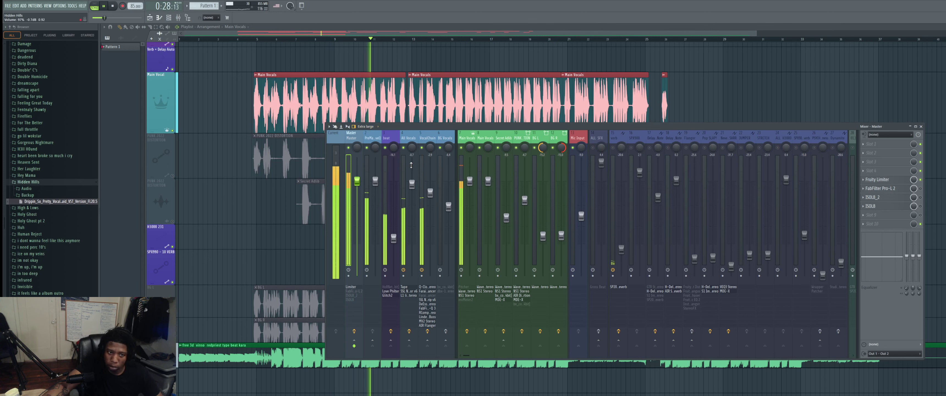
key("space")
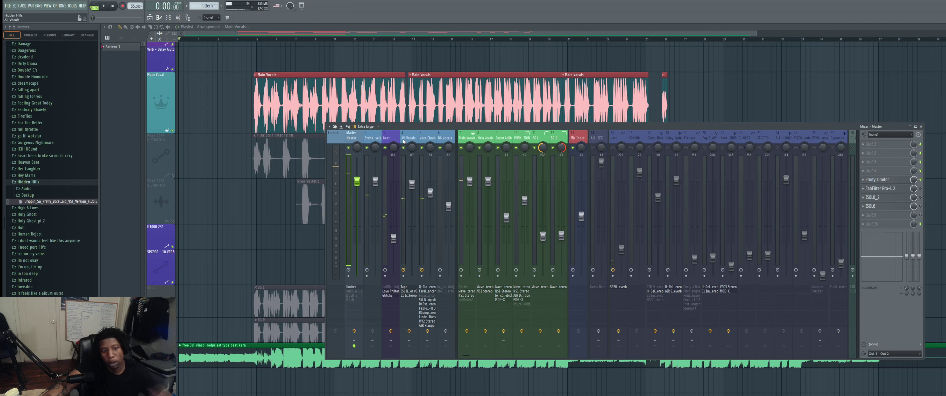
Load the All Vocals (DRIPPIN) mixer preset from the browser's mixer presets onto the All Vocals mixer track
scroll(63, 191, "up", 9)
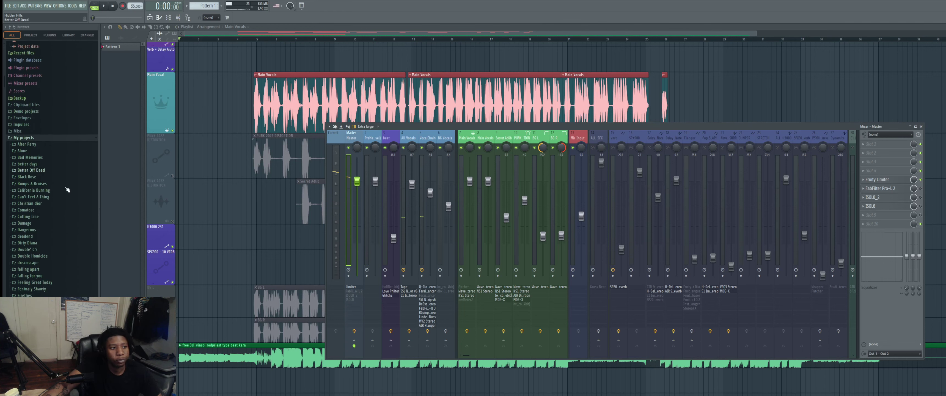
right_click(33, 145)
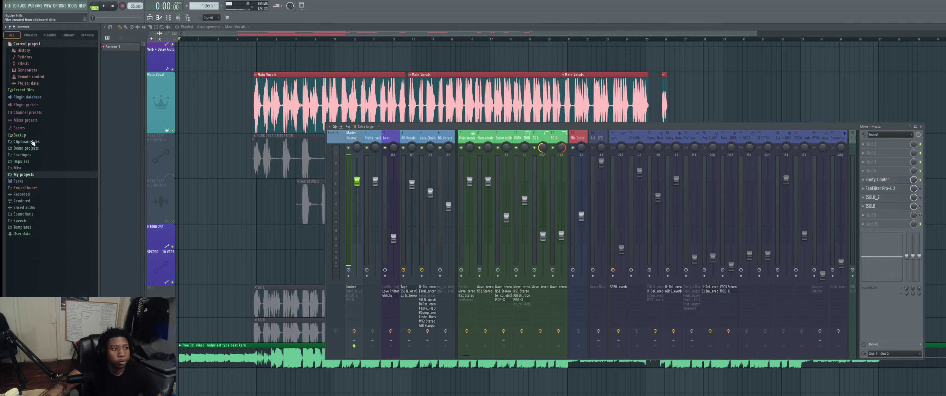
left_click(51, 123)
left_click_drag(48, 139, 410, 138)
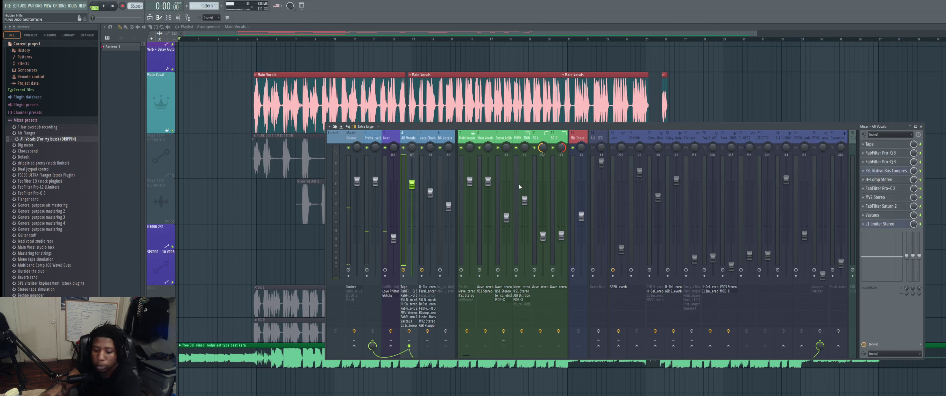
Play the song and set band 4's dynamic range to 0 dB in the All Vocals Pro-Q 3
key("space")
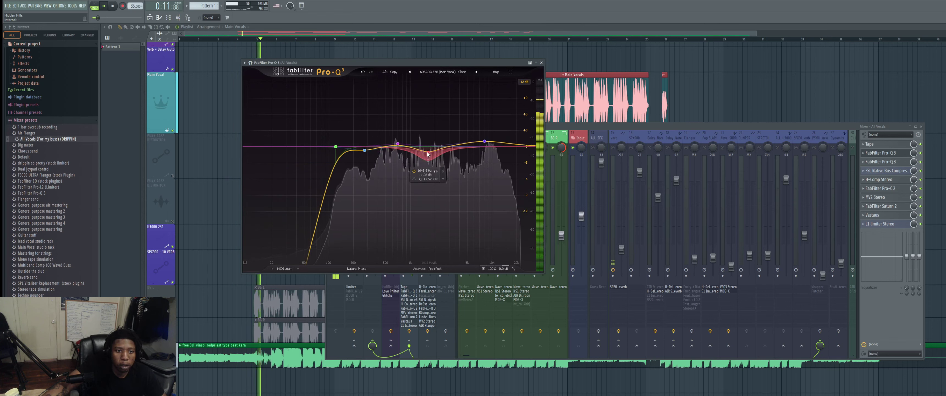
left_click(426, 156)
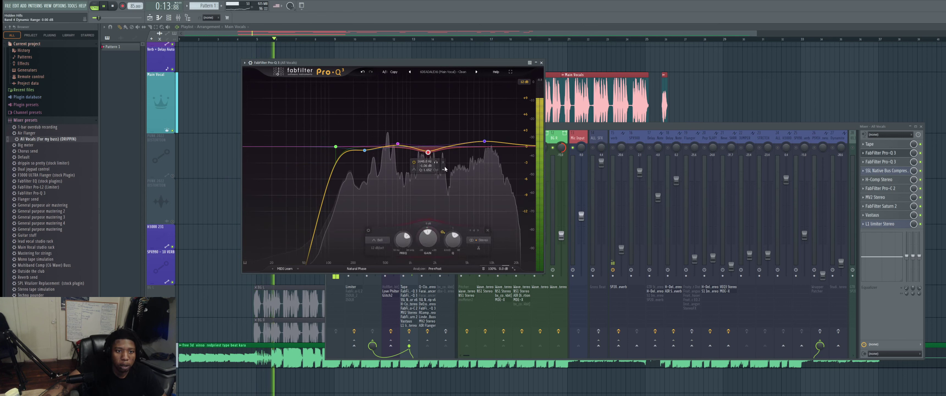
Replace the second Pro-Q 3 on All Vocals with Z-Noise Stereo and move it to the first slot of the chain
left_click_drag(866, 166, 874, 167)
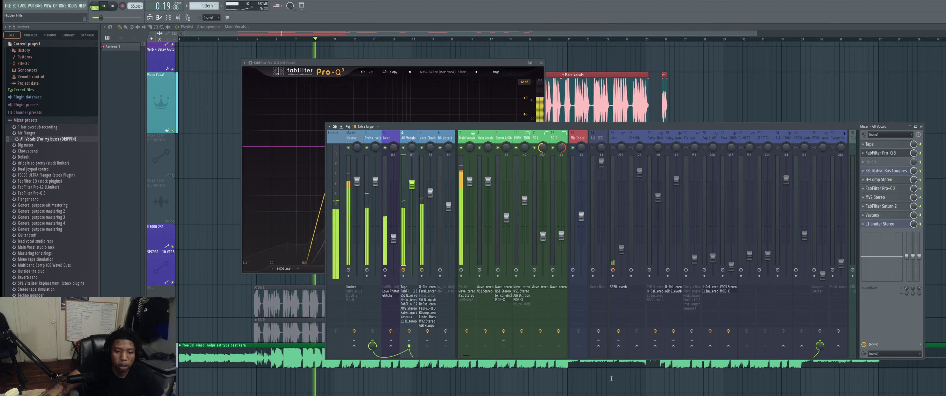
left_click(557, 173)
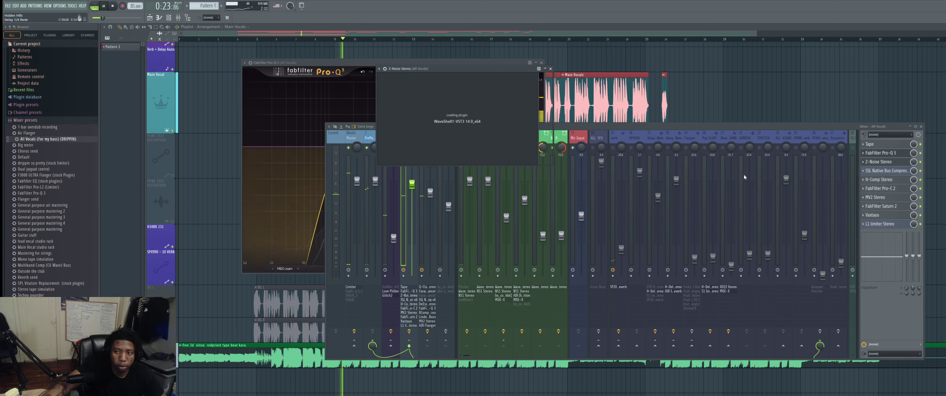
left_click_drag(887, 155, 886, 145)
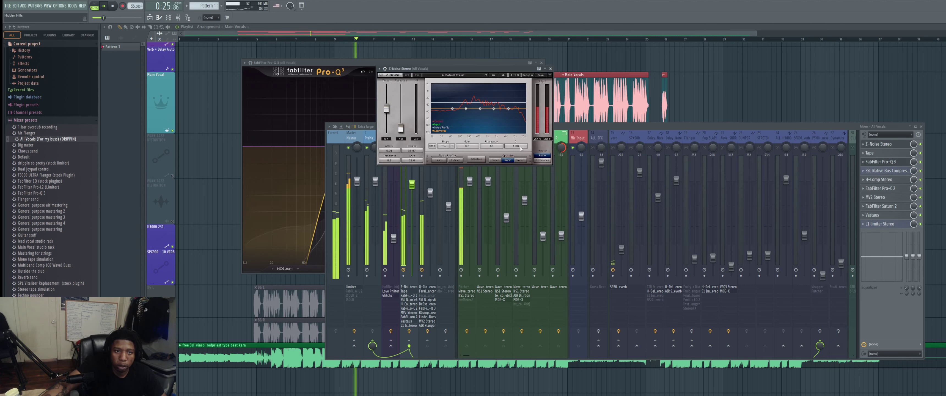
left_click(551, 69)
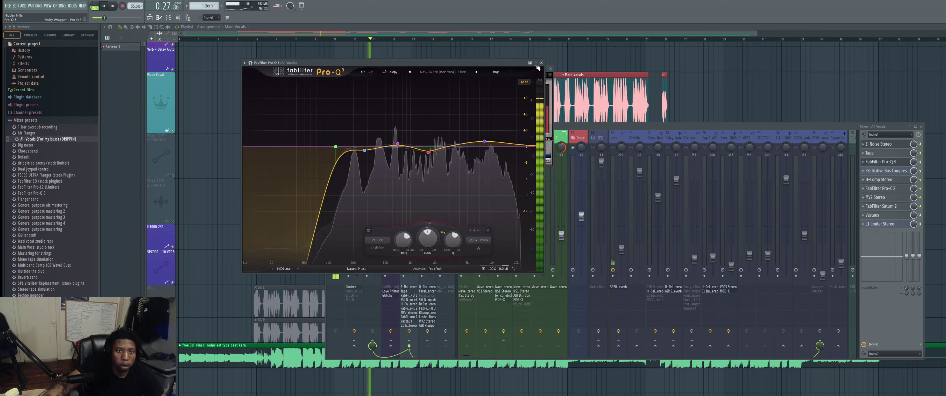
left_click(542, 63)
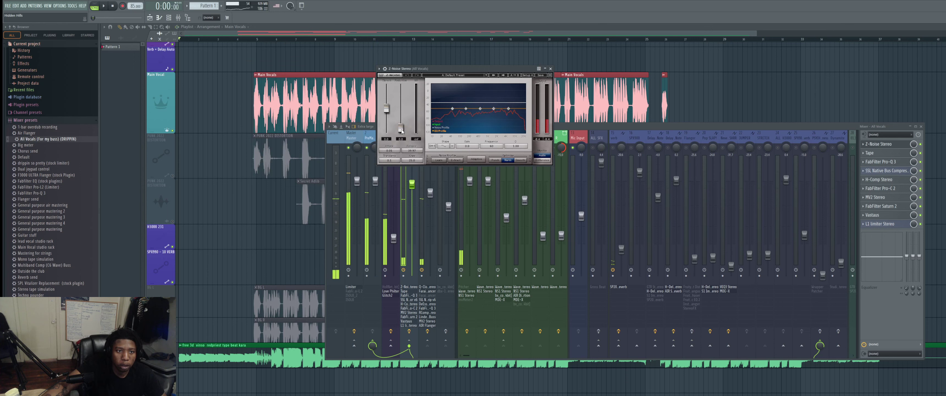
Adjust the reduction and threshold of Z-Noise on All Vocals during playback, and close the plugin
left_click_drag(401, 128, 401, 126)
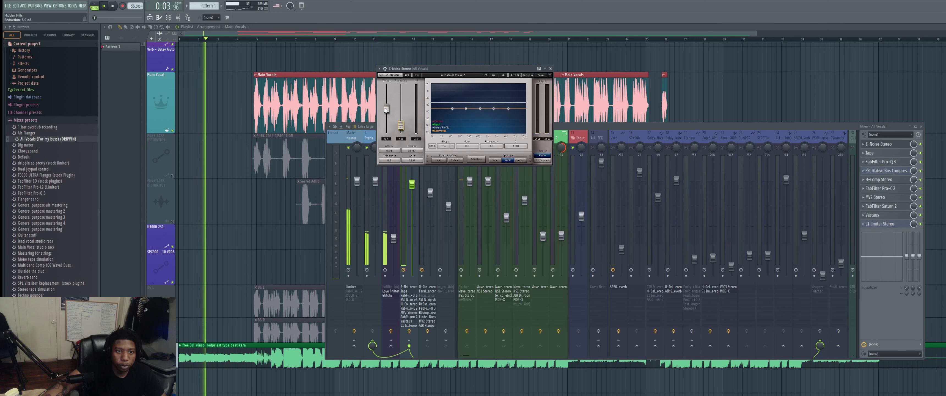
left_click(249, 33)
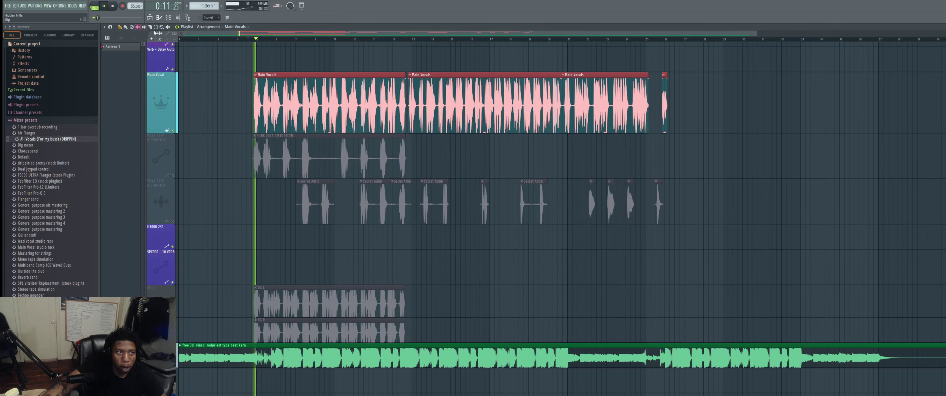
left_click(179, 18)
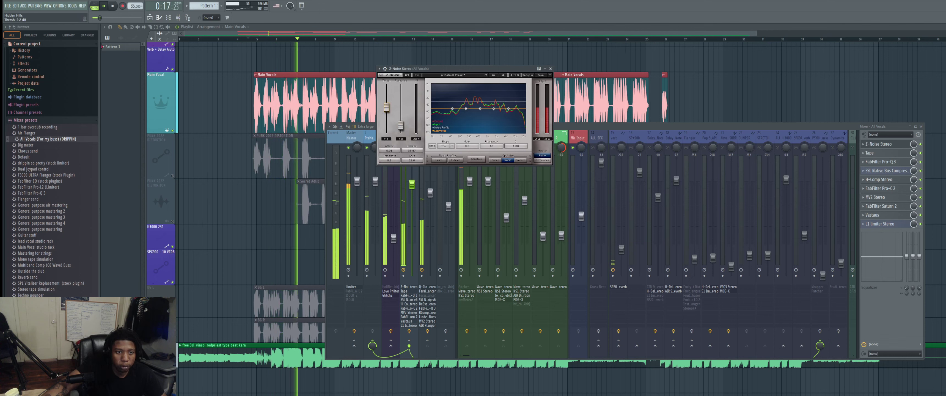
left_click_drag(386, 108, 386, 109)
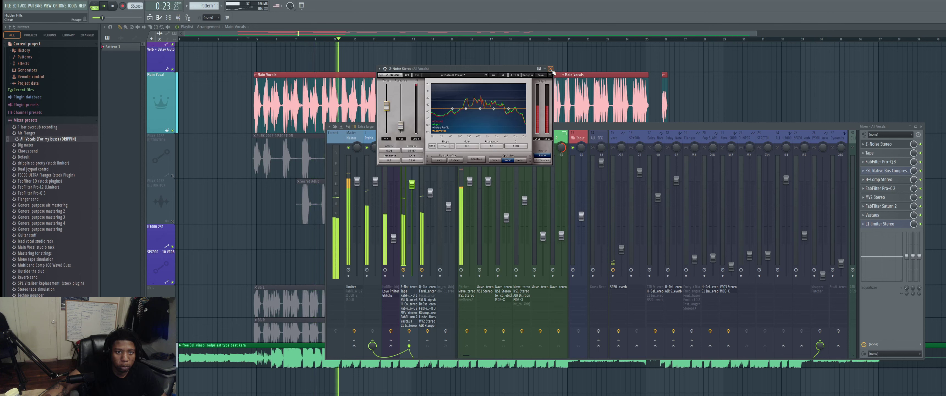
key("Escape")
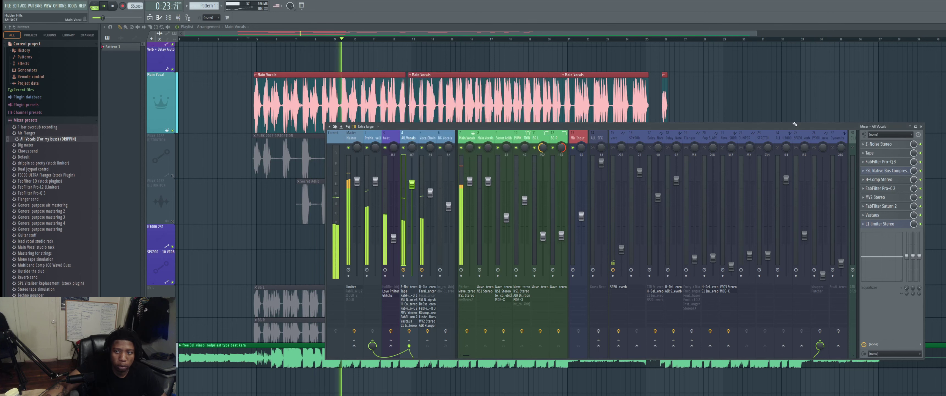
Check the Pro-Q 3 in the third All Vocals slot during playback, and close it
left_click(900, 162)
key("Escape")
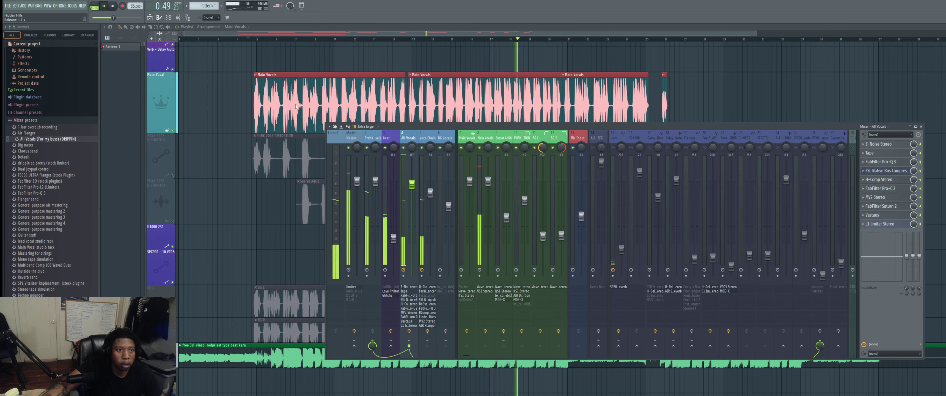
Shorten the H-Comp release on All Vocals to about 55 ms while replaying the song, and close the plugin
left_click(883, 181)
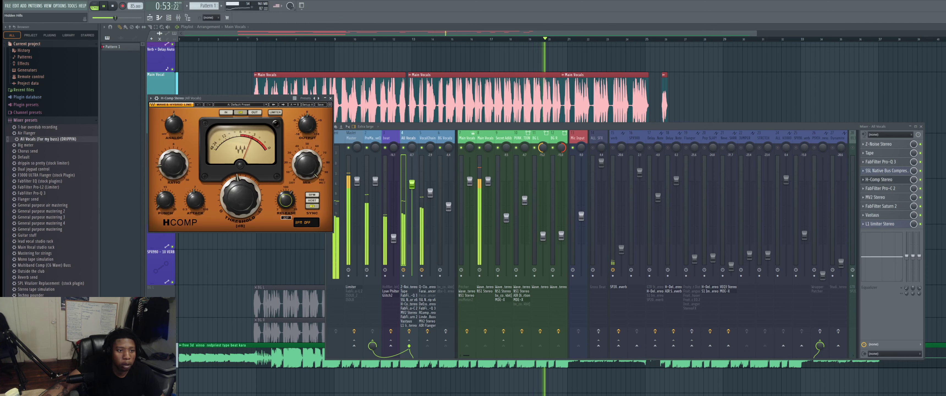
key("space")
key("space")
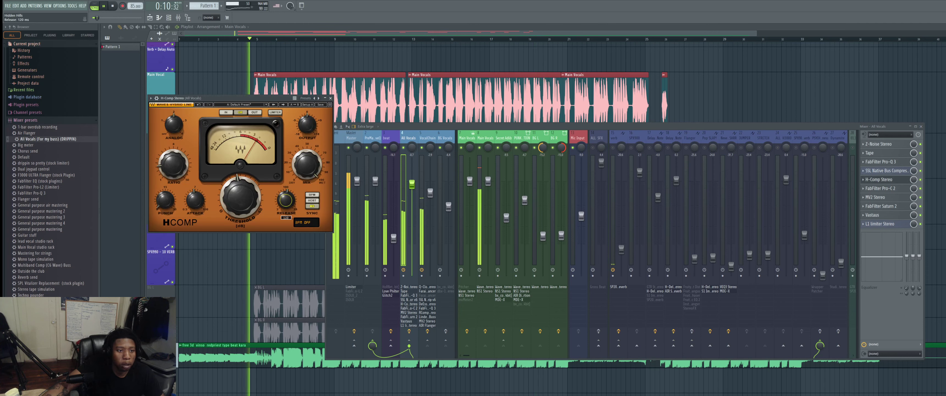
left_click_drag(285, 201, 286, 217)
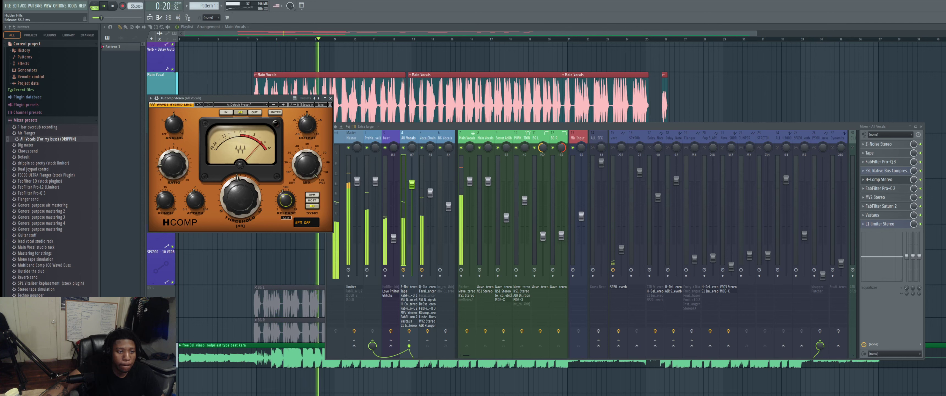
type("55")
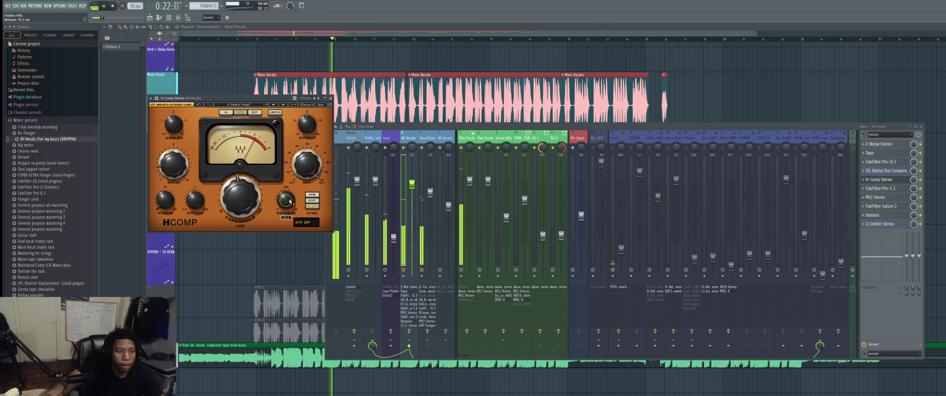
key("Return")
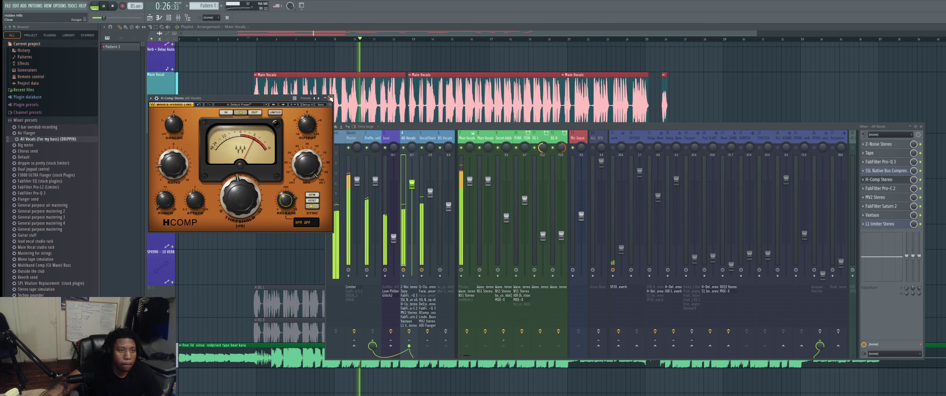
left_click(878, 179)
Raise the Pro-C 2 compressor's threshold on All Vocals while replaying the song, and close the plugin
left_click(868, 189)
left_click(868, 188)
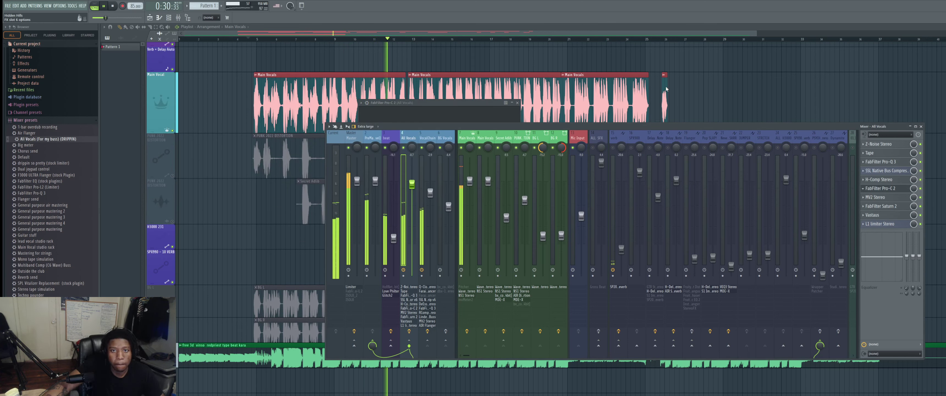
key("space")
key("space")
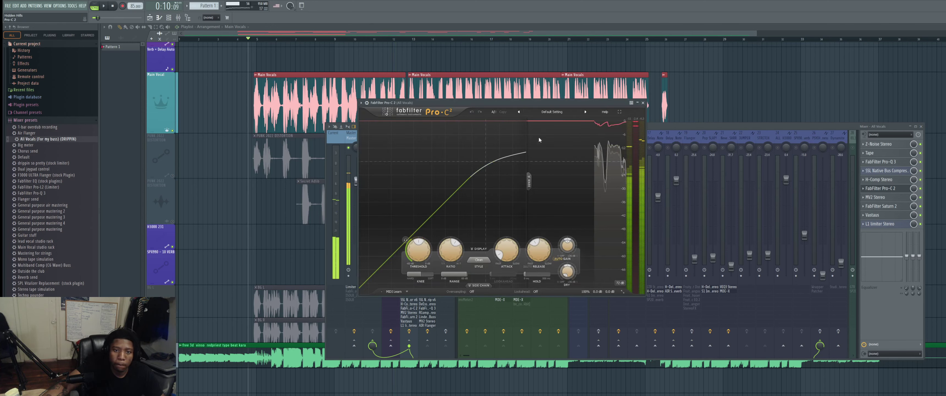
left_click_drag(454, 246, 418, 217)
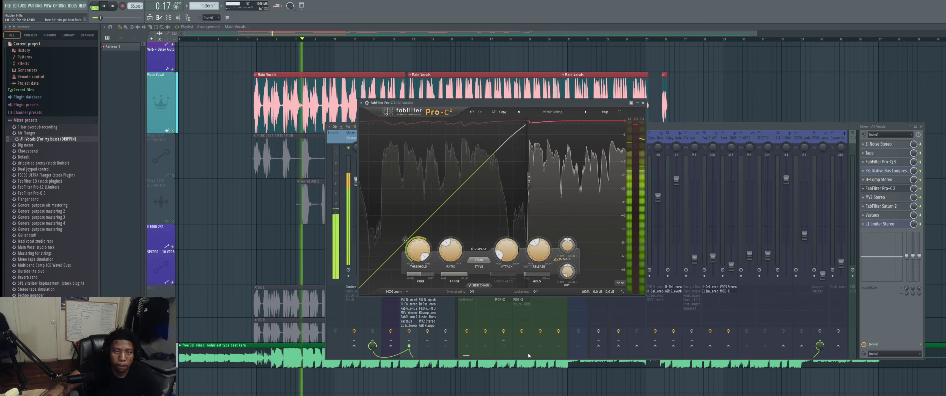
left_click(643, 102)
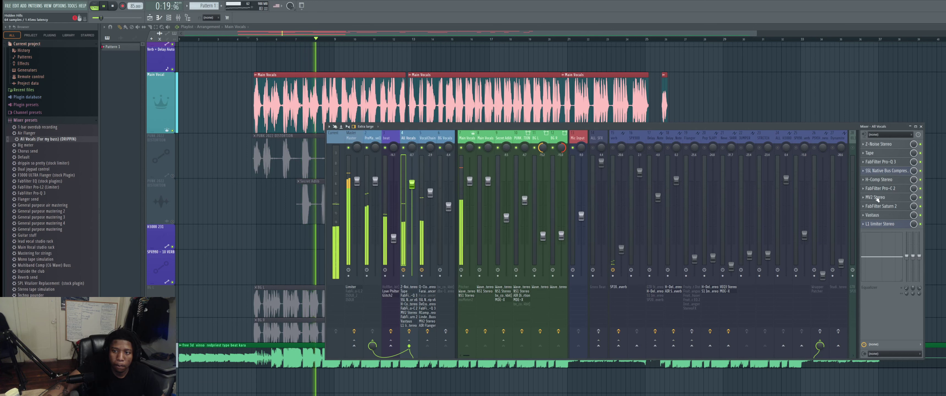
Replace MV2 in the seventh All Vocals slot with the CLA-2A compressor, and close the plugin
key("Delete")
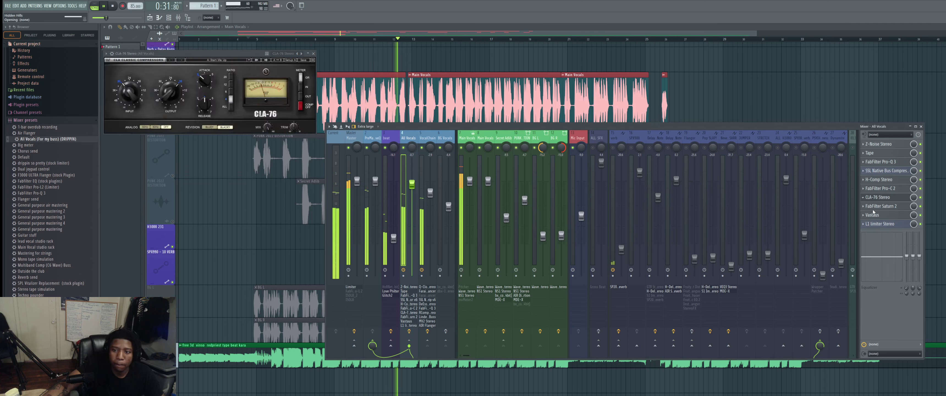
key("ctrl+z")
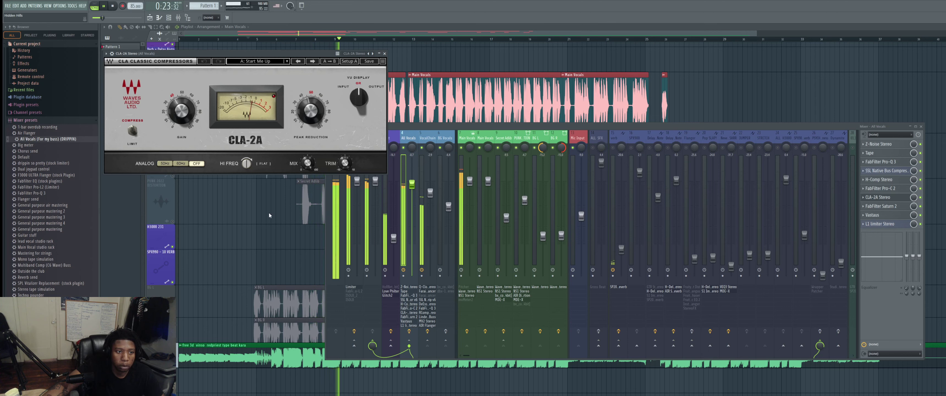
left_click(385, 53)
Replace FabFilter Saturn 2 on All Vocals with Pro-DS, and set its lower frequency limit to 7.714 kHz
left_click(870, 207)
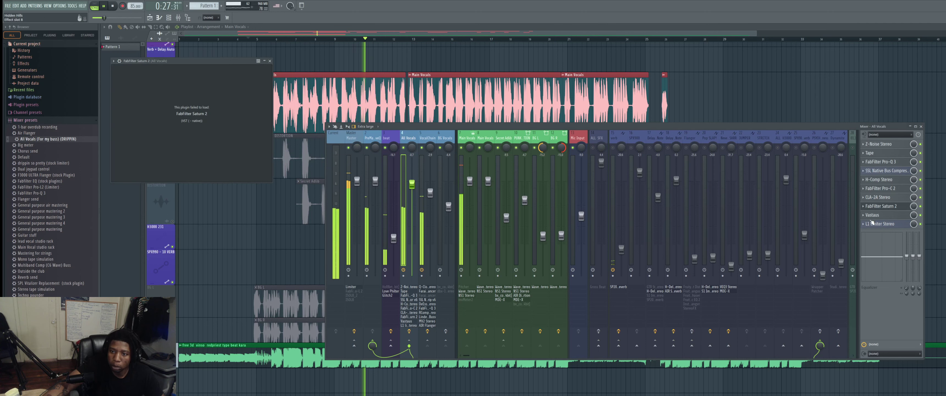
key("Delete")
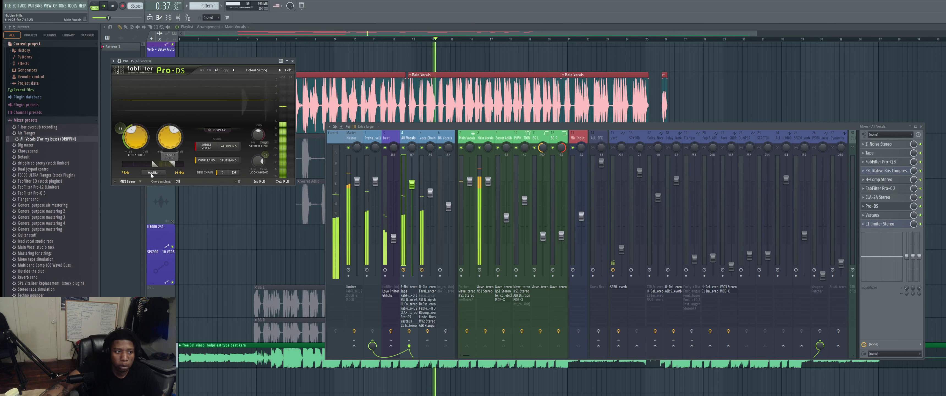
double_click(126, 172)
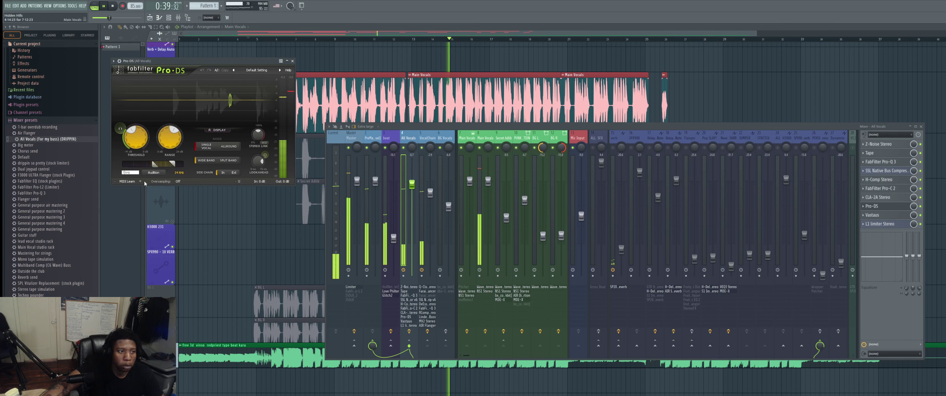
type(".714 kHz")
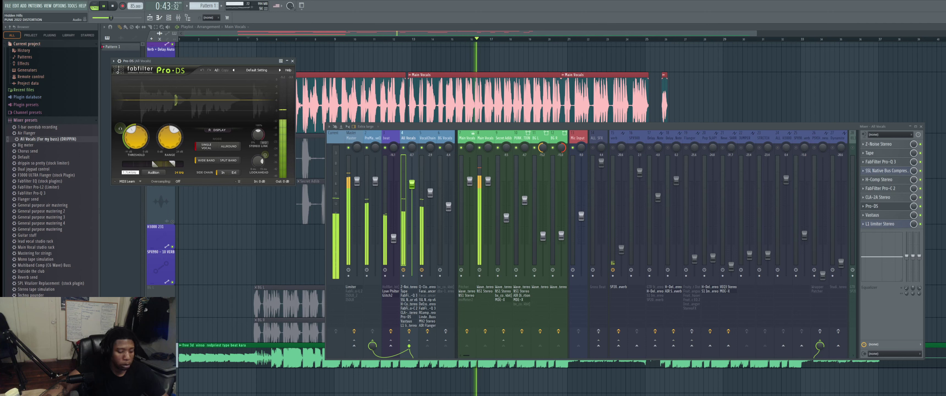
key("Return")
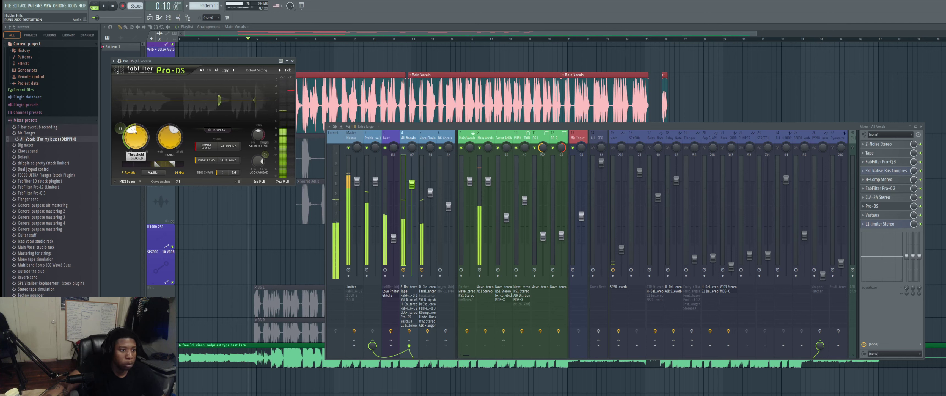
Adjust the Pro-DS threshold on All Vocals, set its range to about 15.5 dB, and close the plugin
double_click(136, 158)
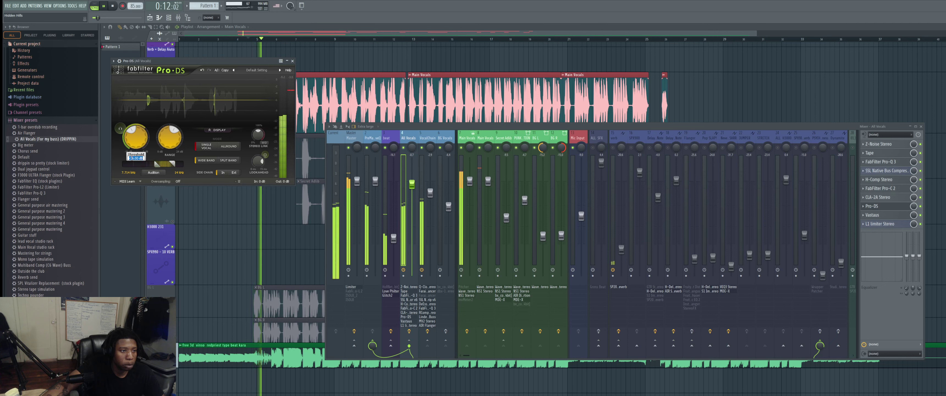
type("21")
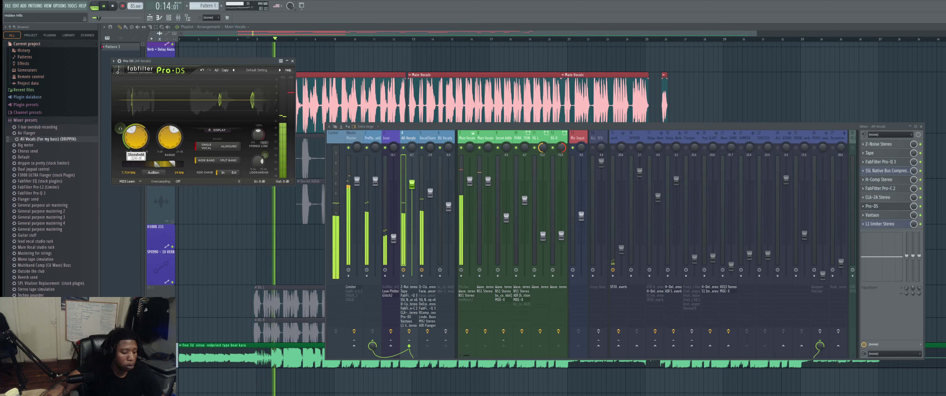
type("9")
key("Return")
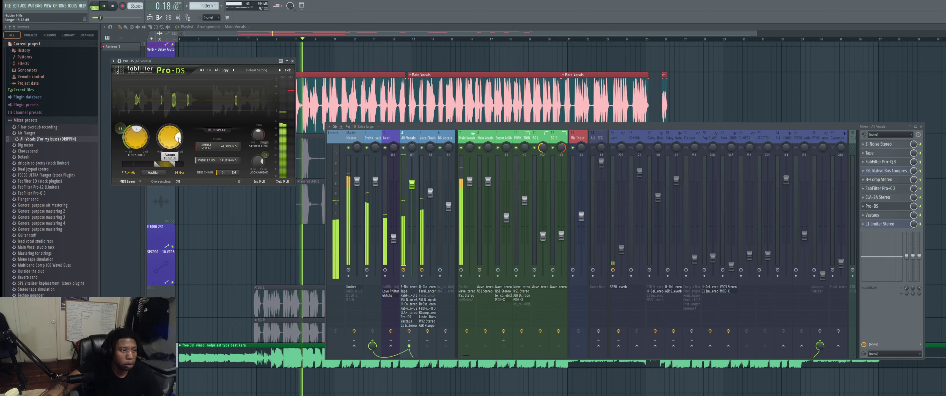
left_click(287, 61)
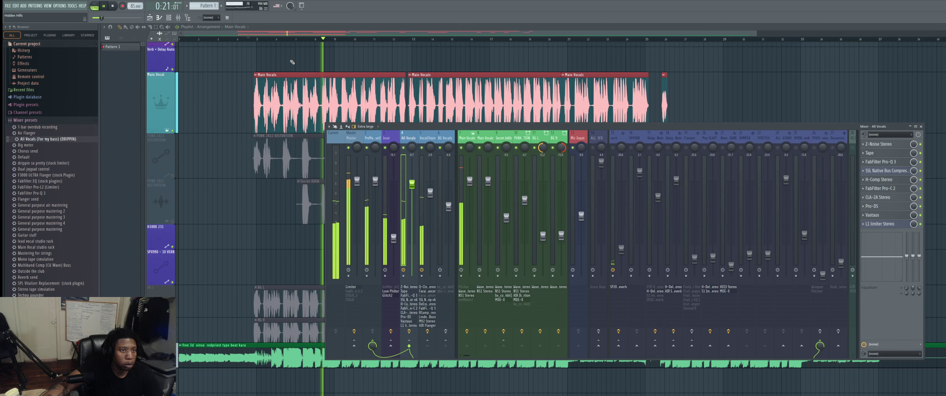
Replay the song from the first main vocal clip, and replace Vastaus on All Vocals with soothe2
left_click(257, 42)
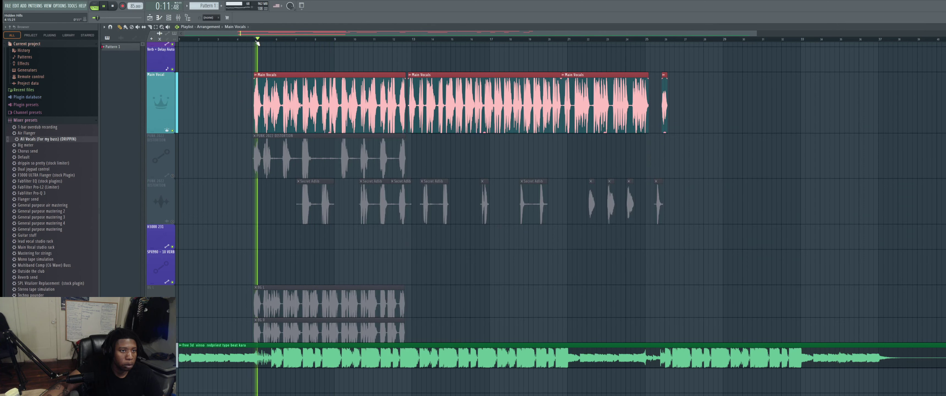
left_click(178, 19)
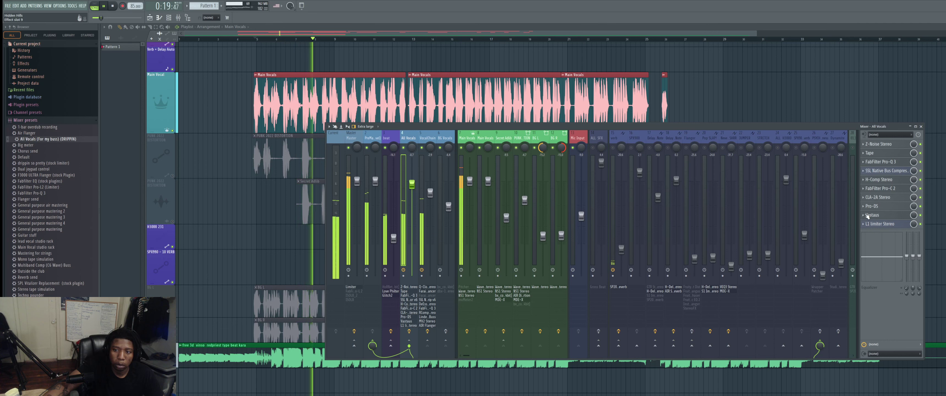
key("Delete")
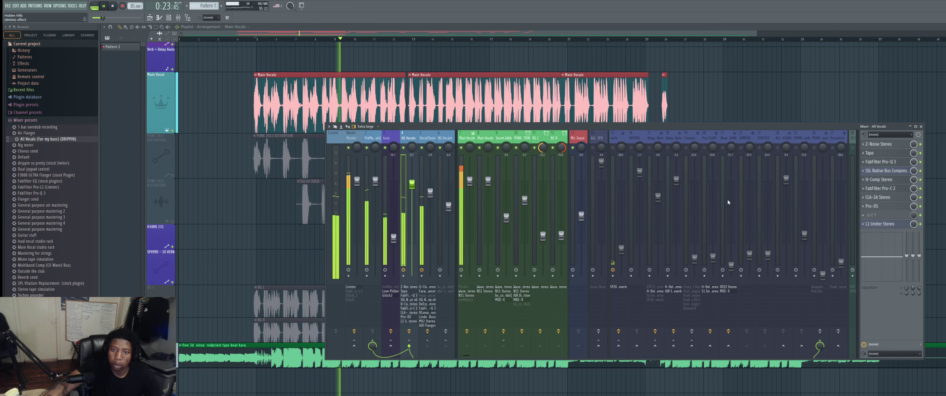
key("ctrl+z")
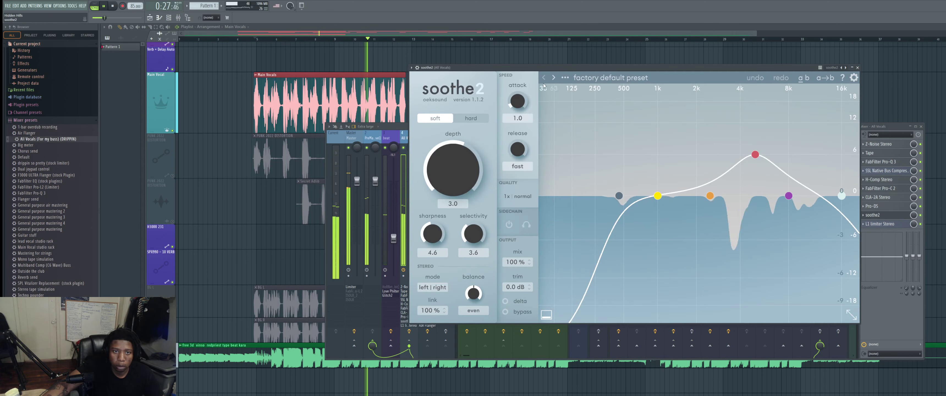
Load the vocal preset "Clean up a little vocal harshness" in soothe2
left_click(610, 78)
scroll(595, 294, "down", 1)
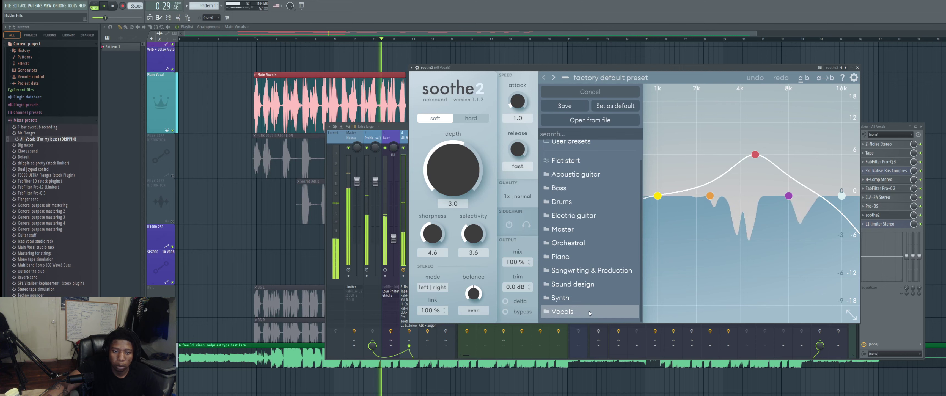
left_click(588, 311)
left_click(701, 109)
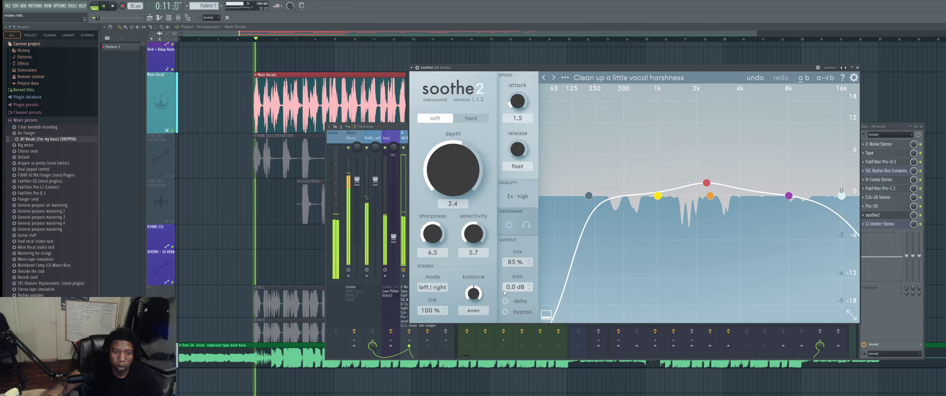
Raise the soothe2 depth to 4.0 while monitoring the delta signal, turn delta off, and close the plugin
left_click(506, 301)
left_click_drag(457, 166, 458, 160)
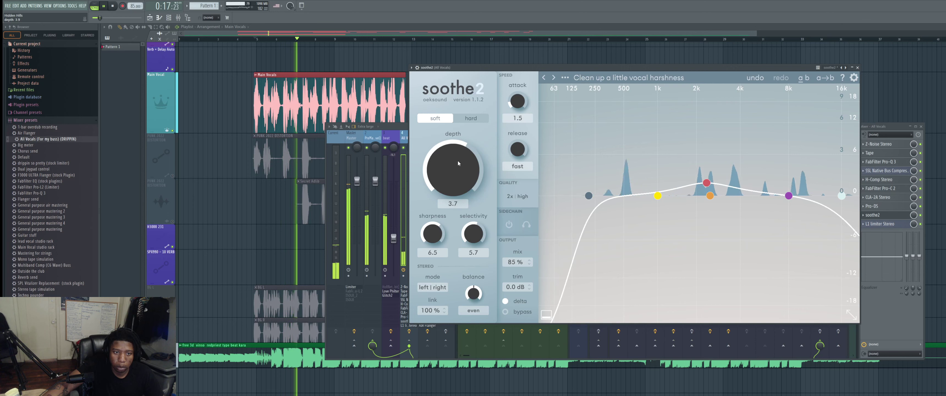
left_click(505, 301)
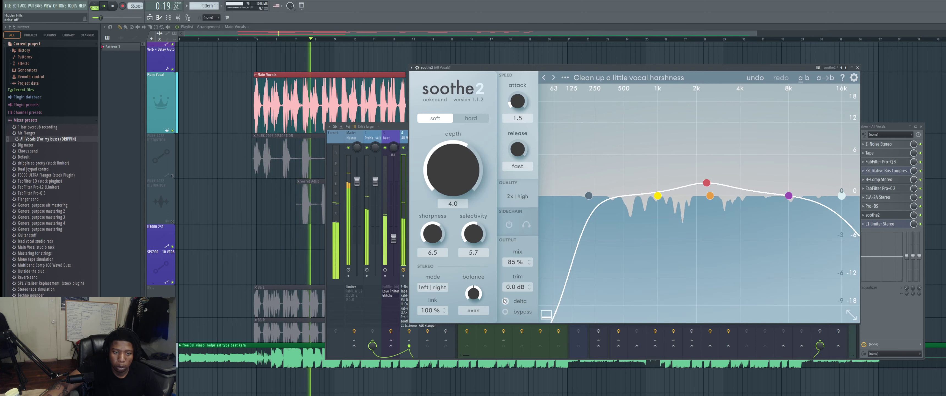
left_click(858, 68)
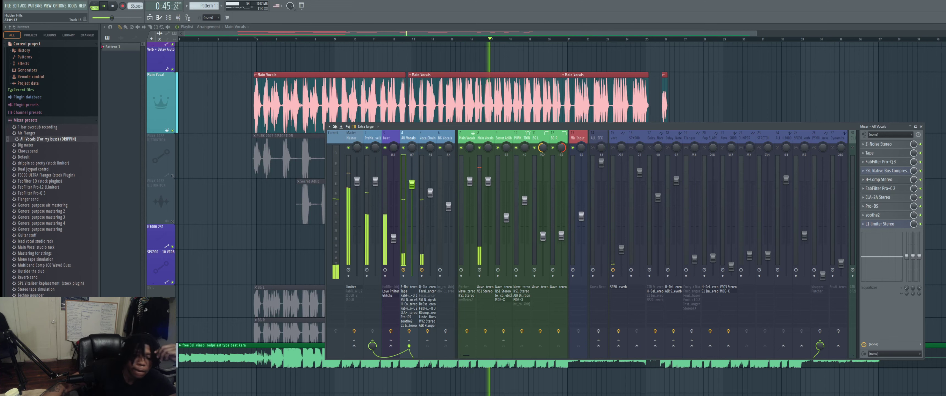
Replay the main vocal from its beginning to check the All Vocals chain, and select the VocalChain mixer track
left_click(250, 40)
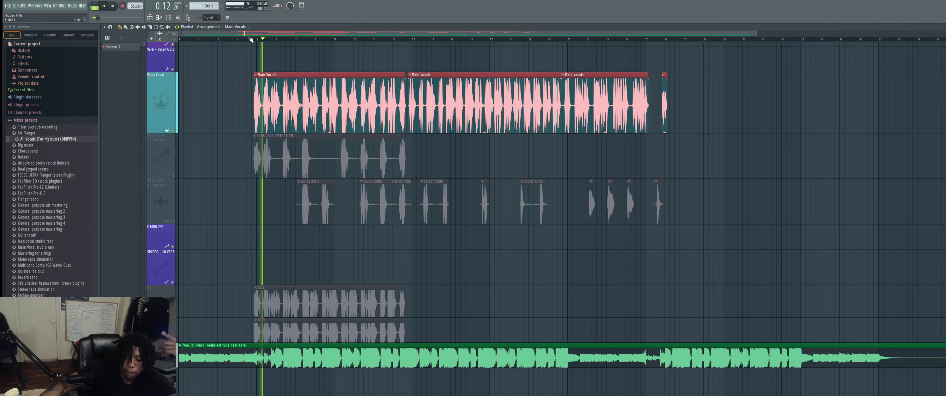
left_click(185, 21)
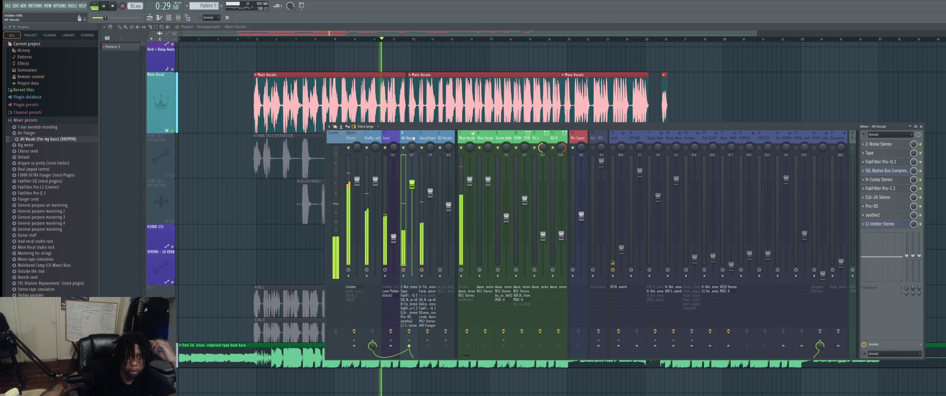
left_click(423, 138)
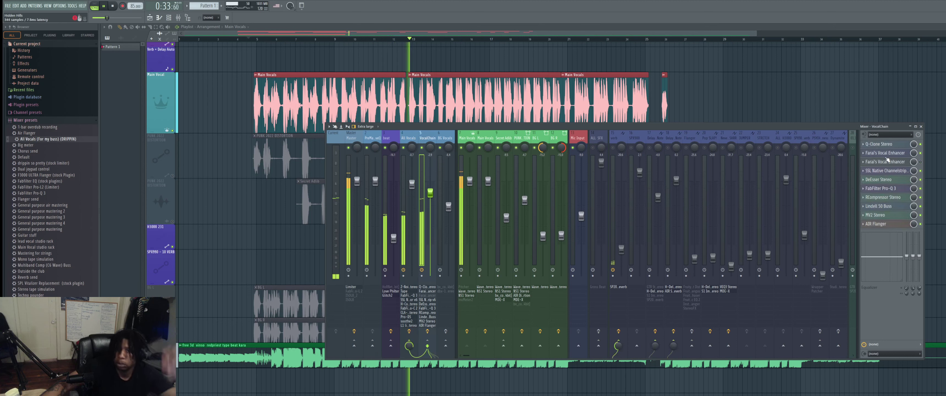
key("space")
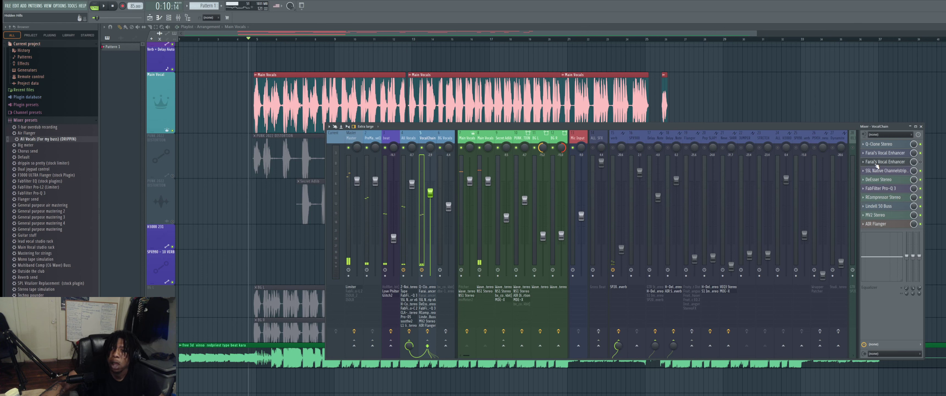
Replay the song several times from the main vocal's start to judge the VocalChain plugins with the mixer open
key("space")
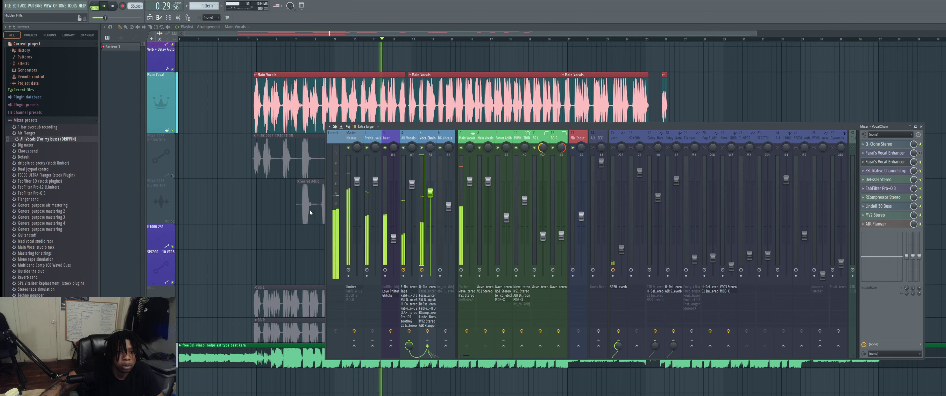
key("space")
key("space")
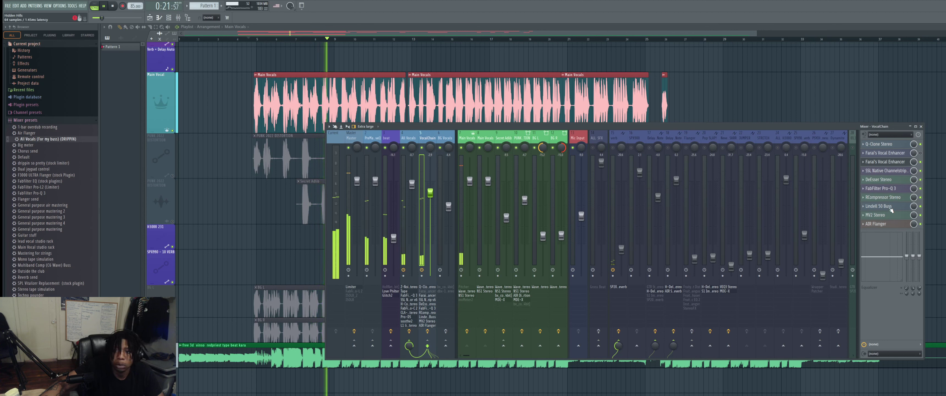
key("space")
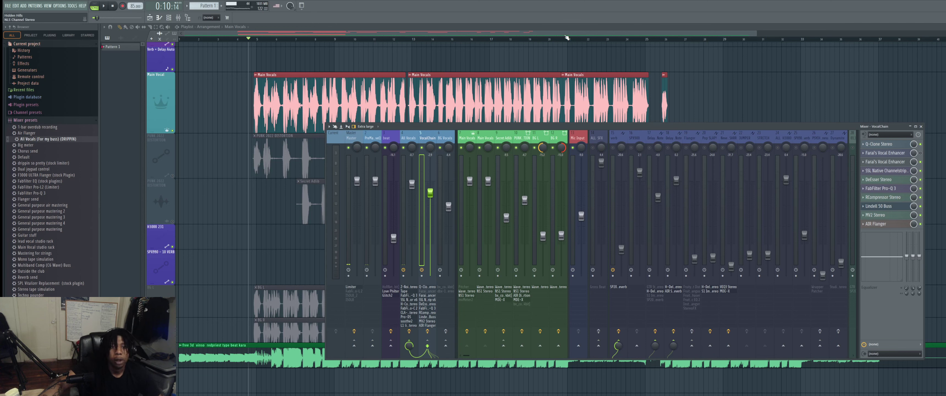
key("space")
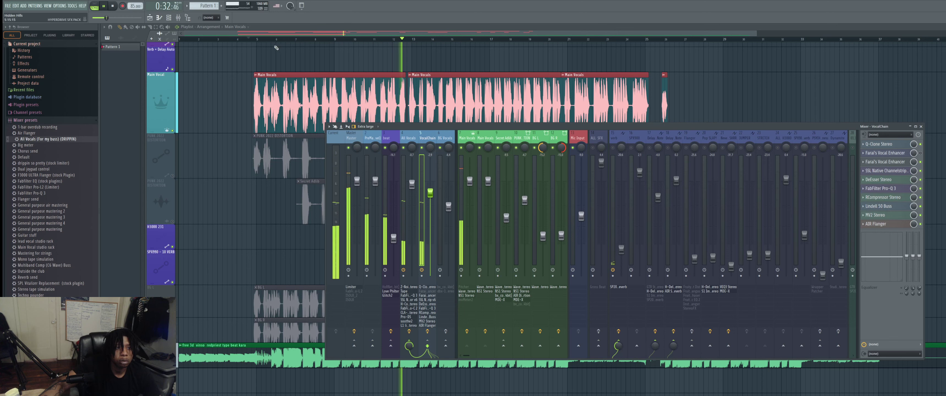
left_click(254, 39)
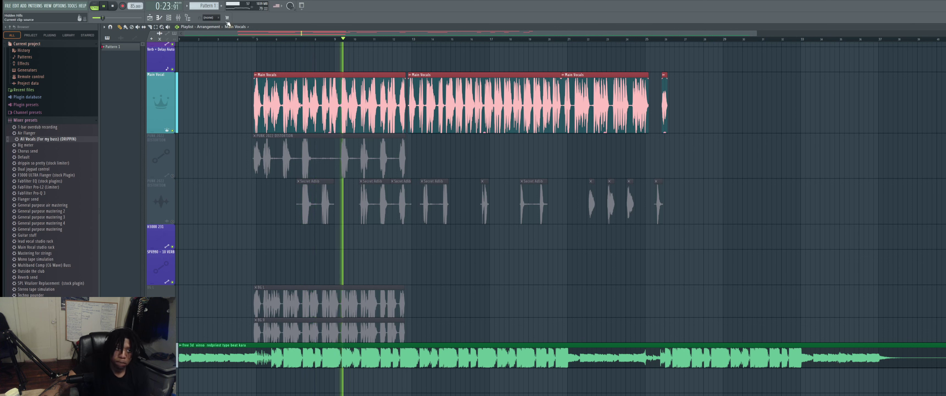
key("F9")
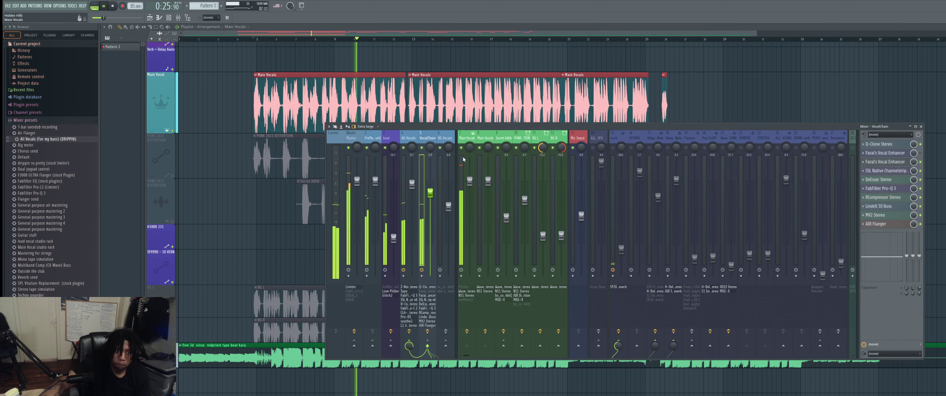
key("space")
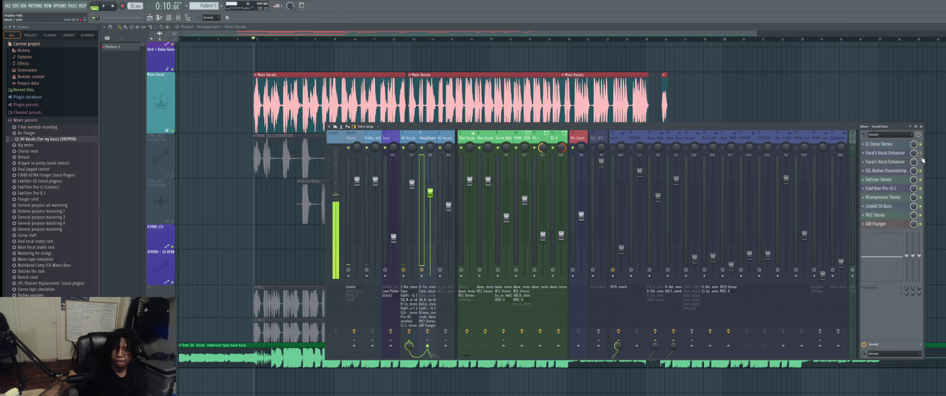
key("space")
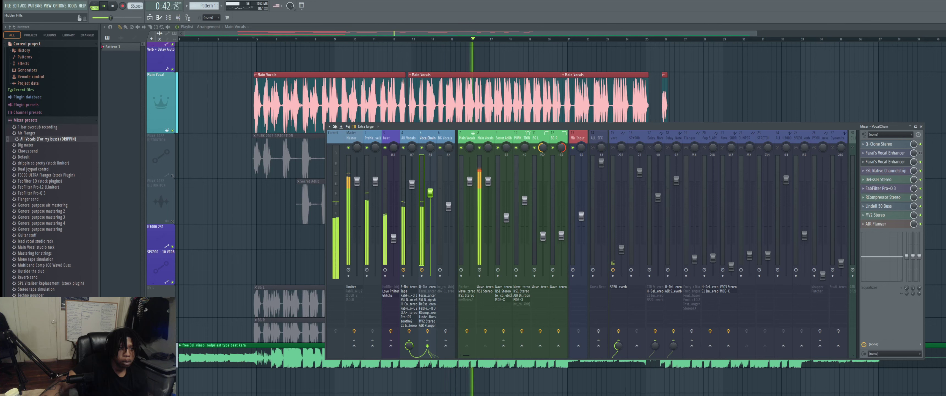
Compare the sound with and without the two Vocal Enhancer plugins on VocalChain during playback, and stop the song
left_click(259, 149)
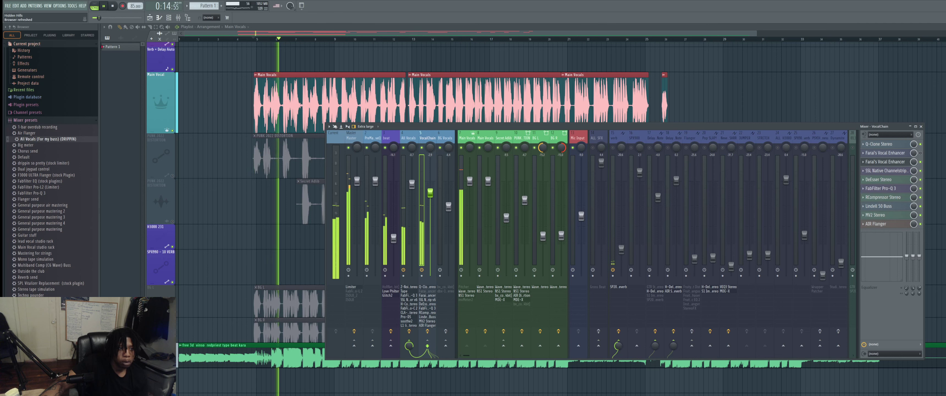
left_click(920, 153)
left_click(921, 162)
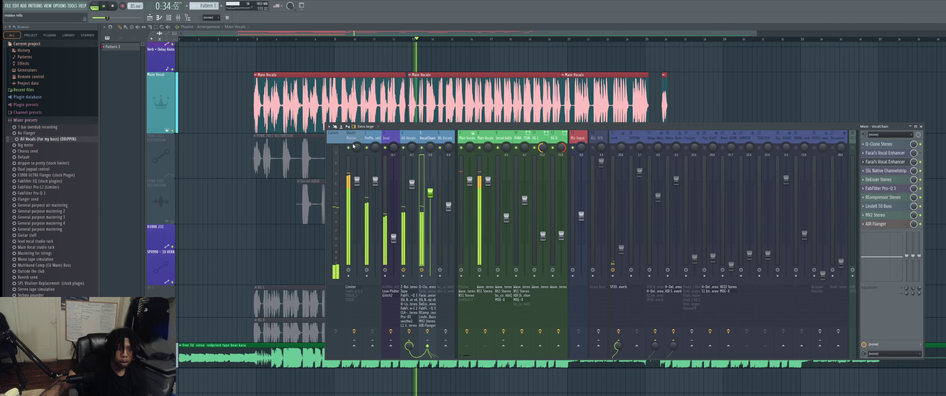
key("space")
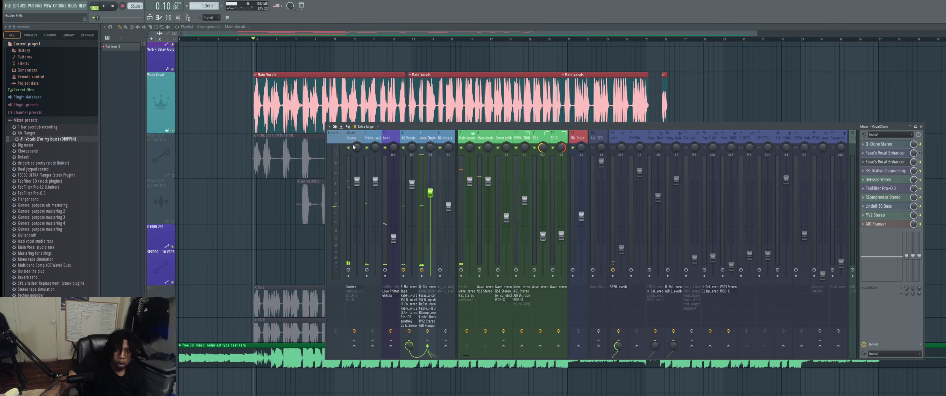
Replace the second Farai's Vocal Enhancer on VocalChain with EMO-D5 Stereo, and replay the song from the main vocal's start
key("space")
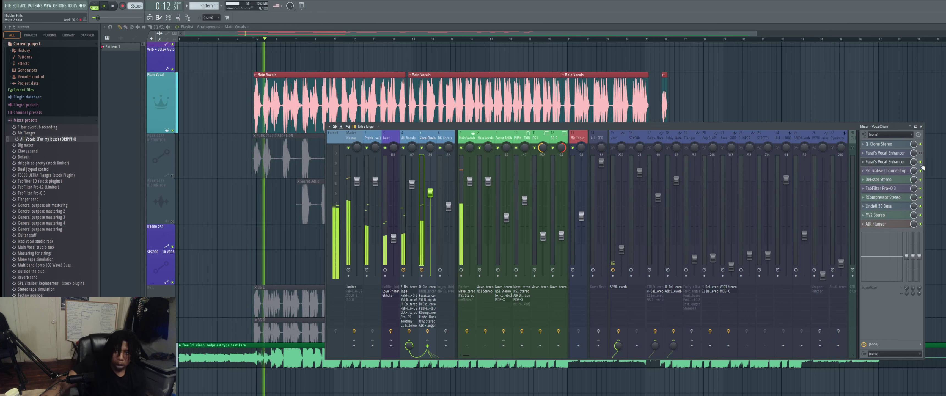
left_click(921, 153)
left_click(920, 162)
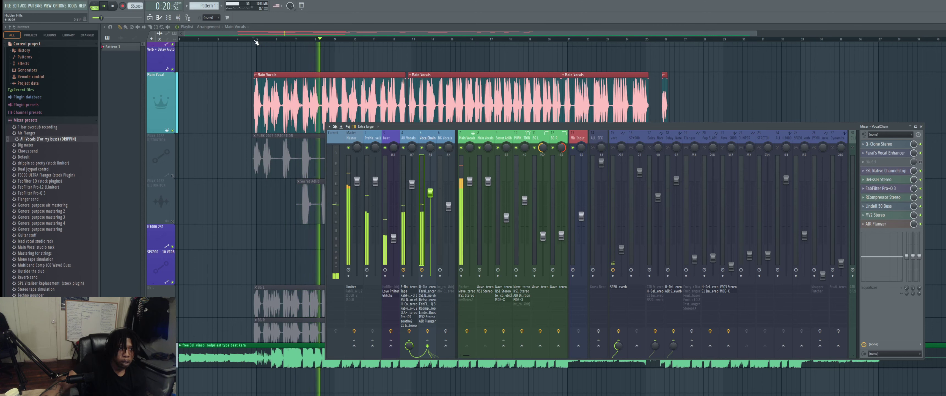
key("F9")
left_click(245, 41)
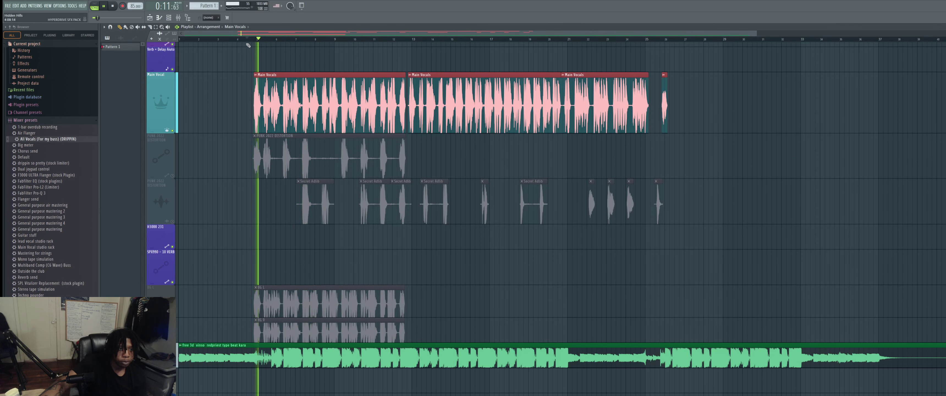
key("F9")
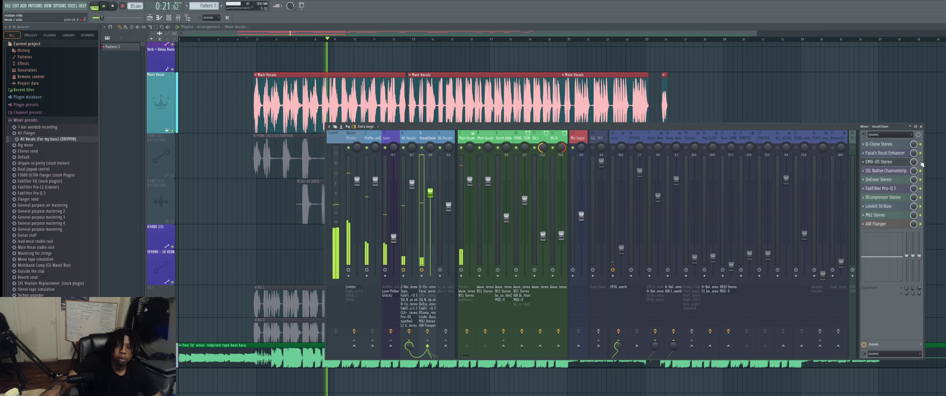
Try EMO-D5 Stereo higher in the VocalChain plugin order during playback, and return it to the slot below Farai's Vocal Enhancer
left_click_drag(894, 164, 895, 156)
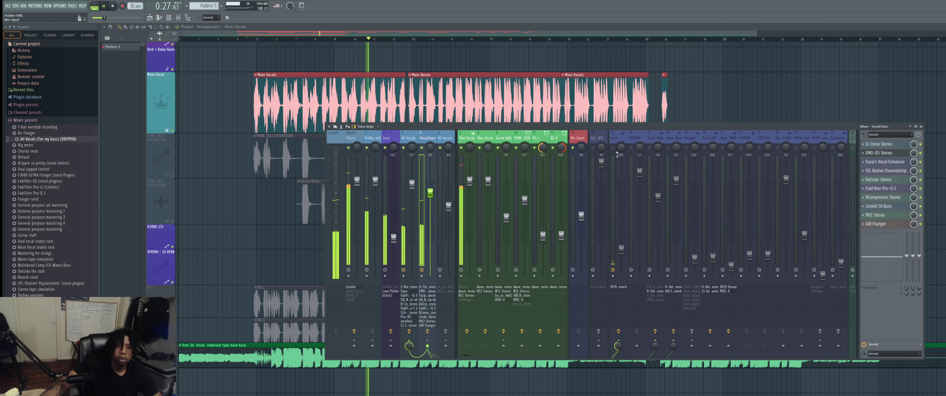
left_click_drag(882, 153, 882, 145)
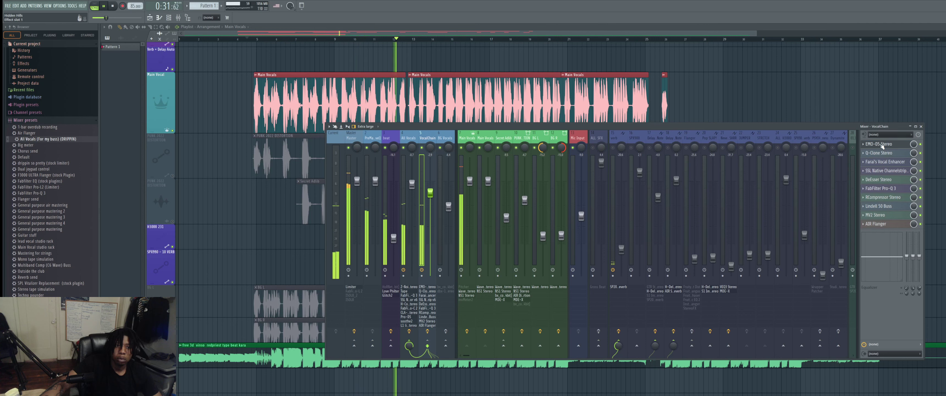
key("space")
key("space")
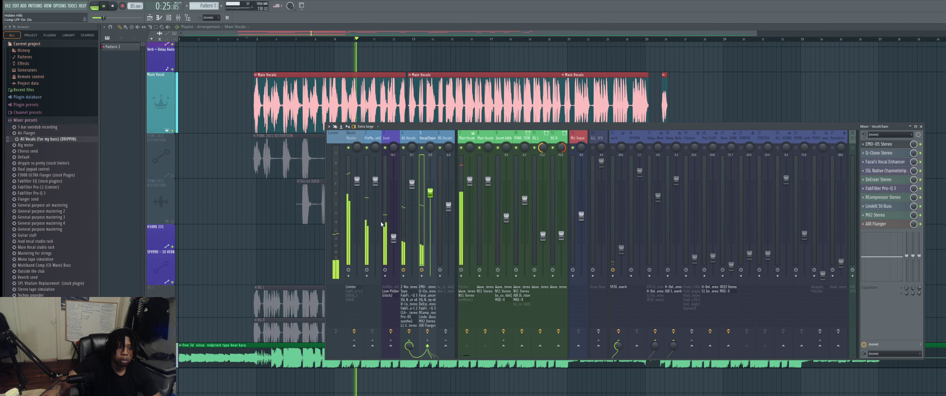
key("space")
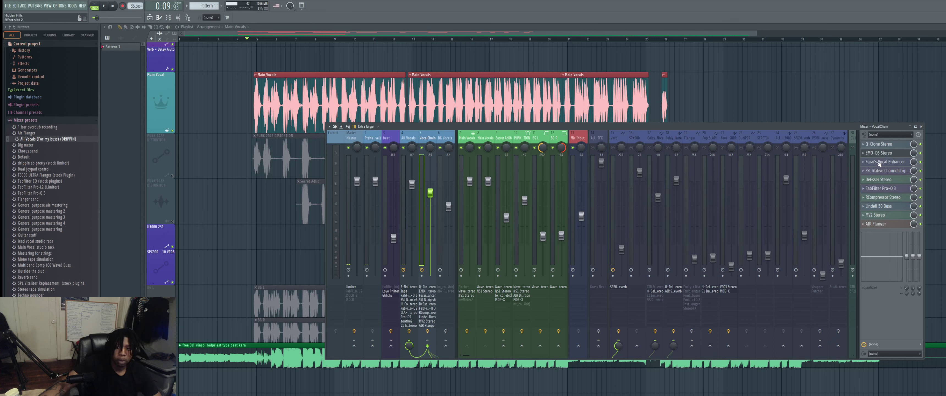
key("space")
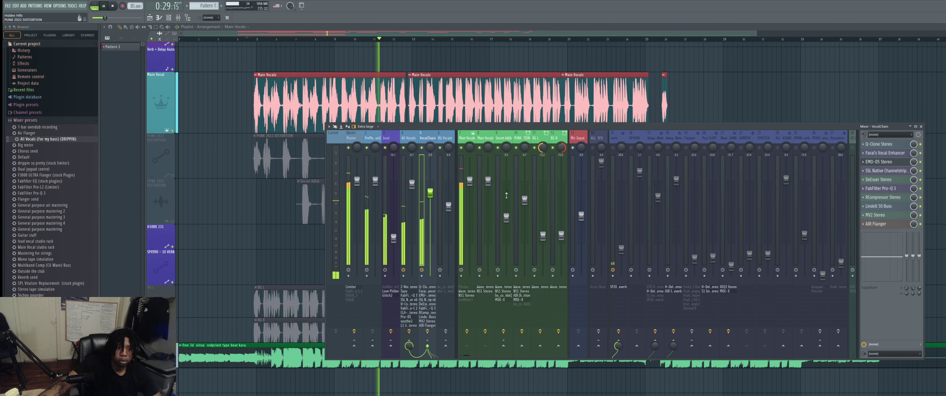
Replay the song repeatedly from the main vocal's start while checking the EMO-D5 Stereo compressor and its attack on VocalChain
key("space")
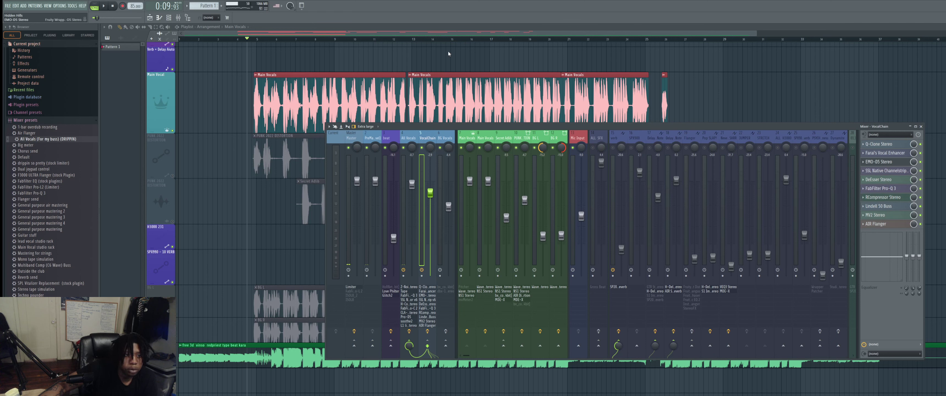
key("space")
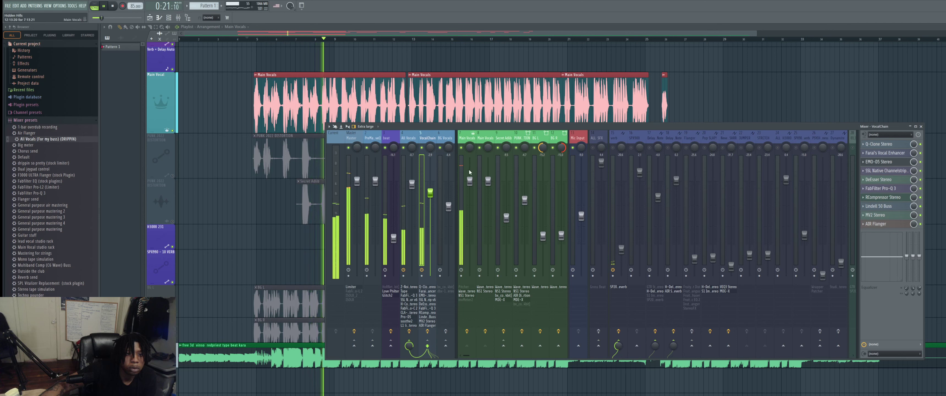
key("space")
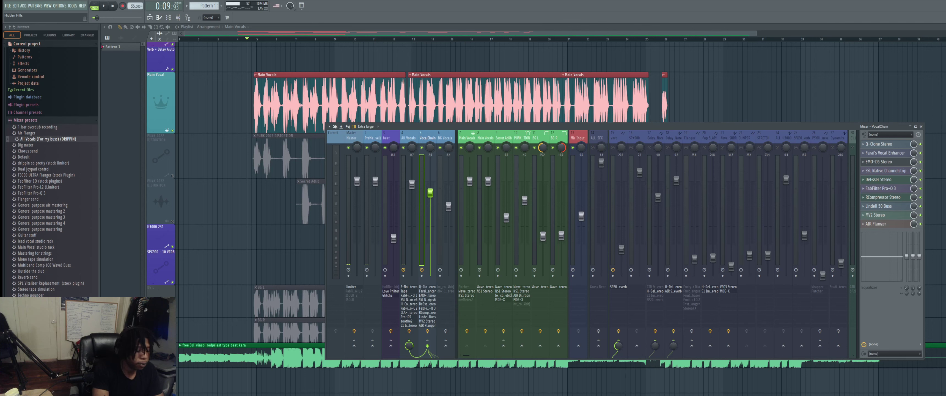
key("space")
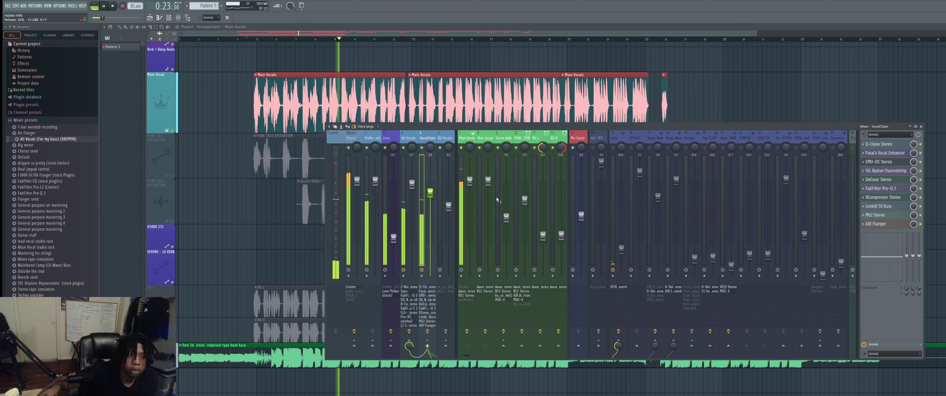
key("space")
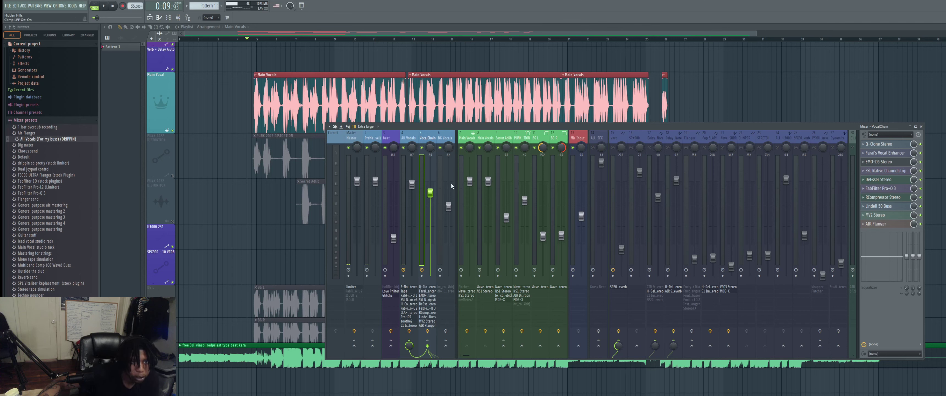
key("space")
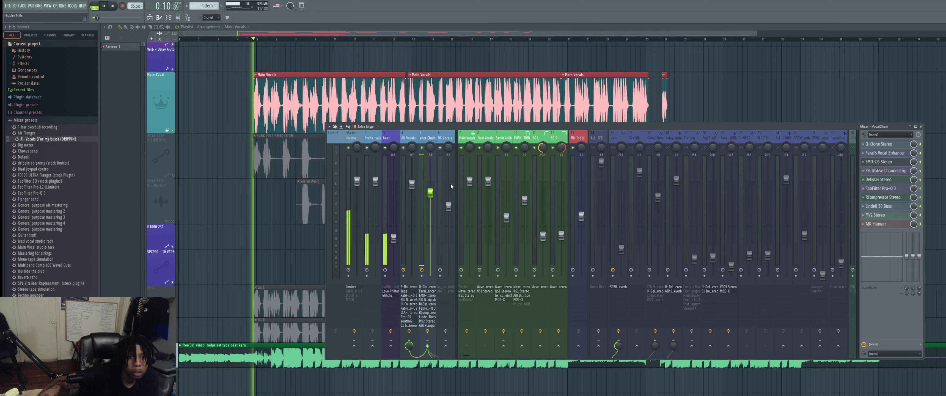
key("space")
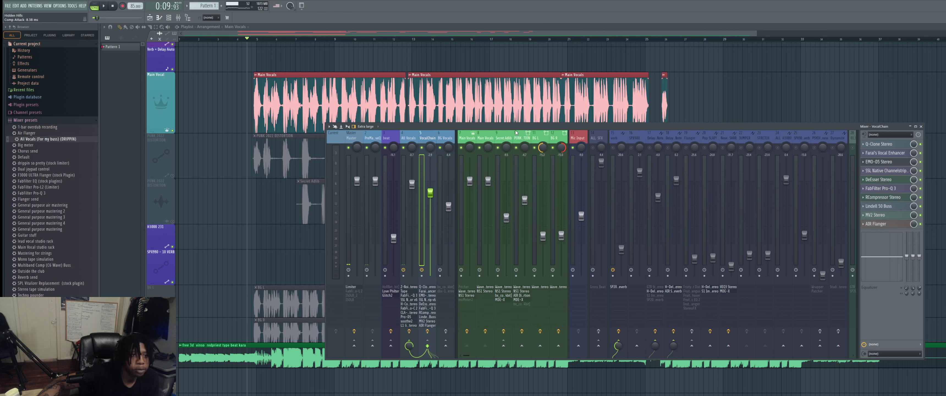
key("space")
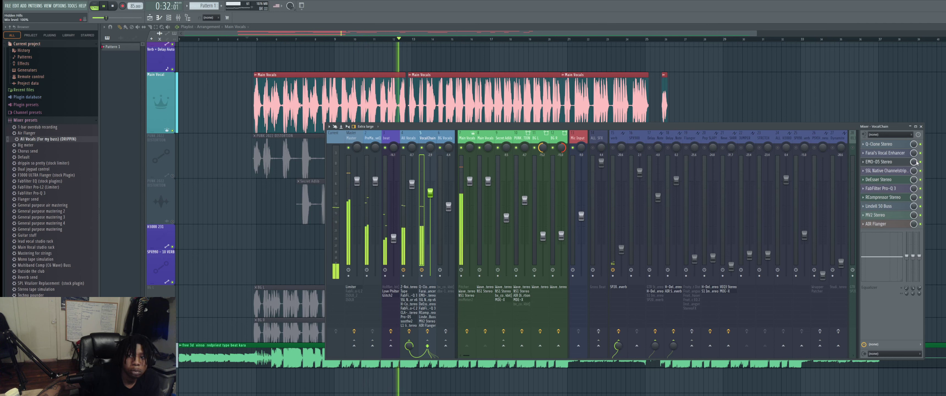
Tune the EMO-D5 compressor threshold on VocalChain by ear while restarting the song from the main vocal's start
key("space")
key("space")
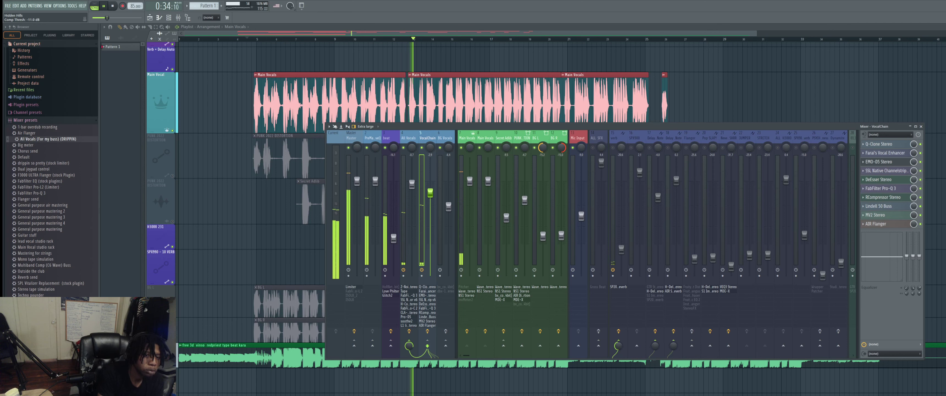
key("space")
key("space")
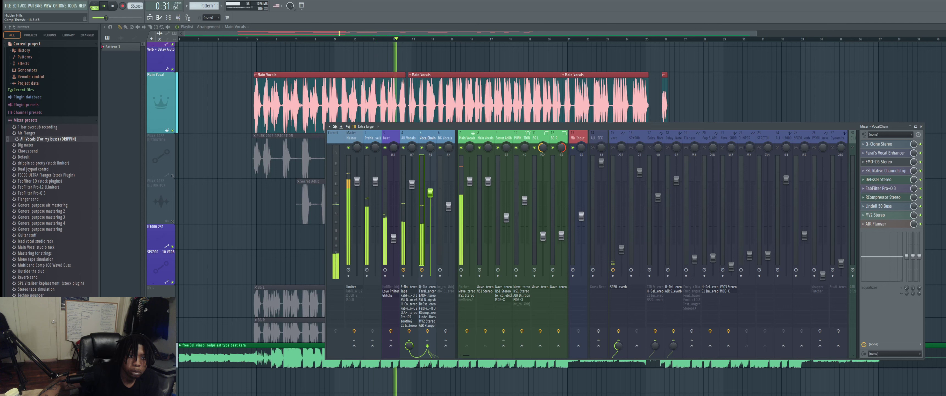
key("space")
key("space")
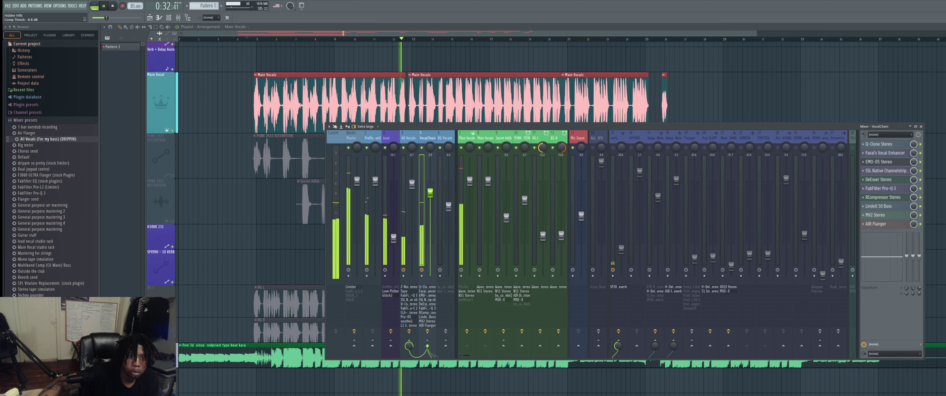
key("space")
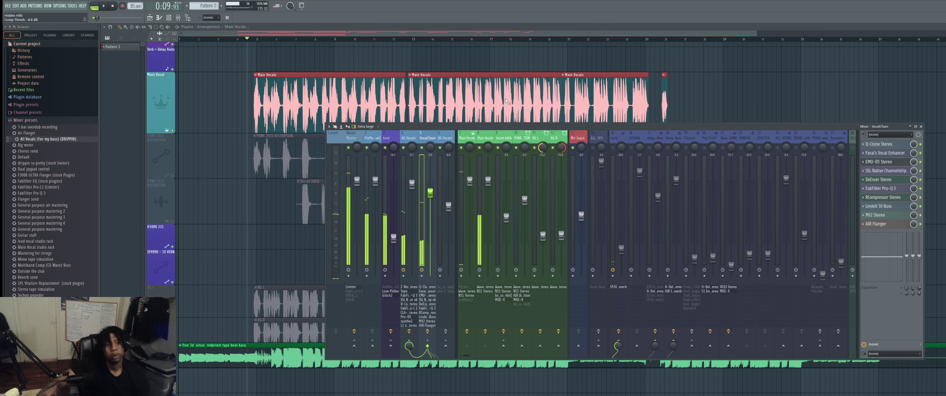
Replace Pitcher with Pro-Q 3 in the first slot of the Main Vocals mixer track, and restart playback
key("space")
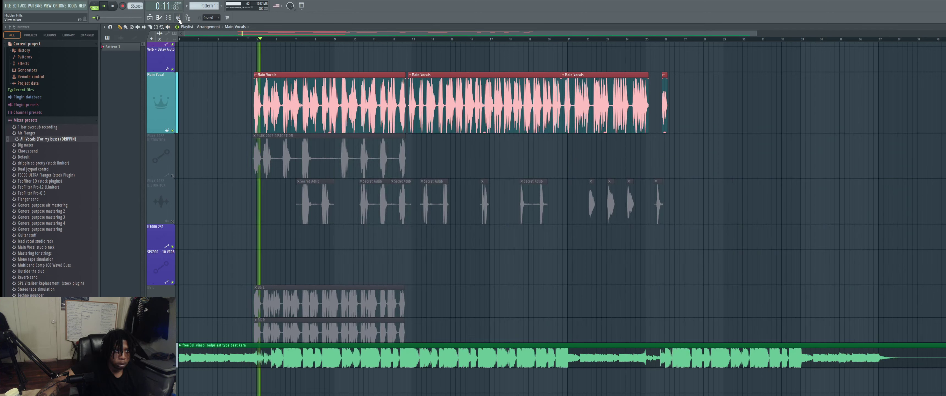
key("F9")
left_click(467, 140)
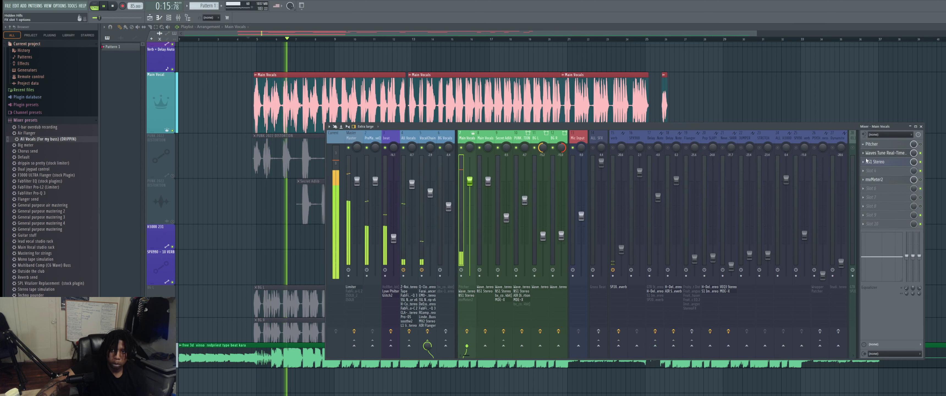
left_click(884, 144)
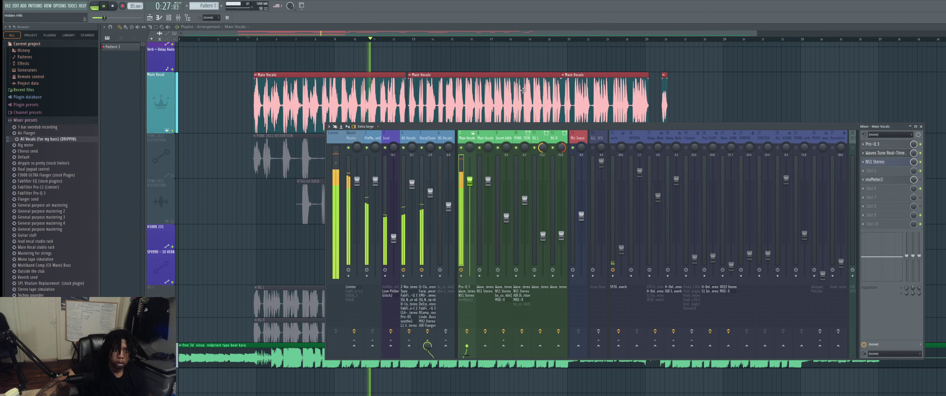
key("space")
key("space")
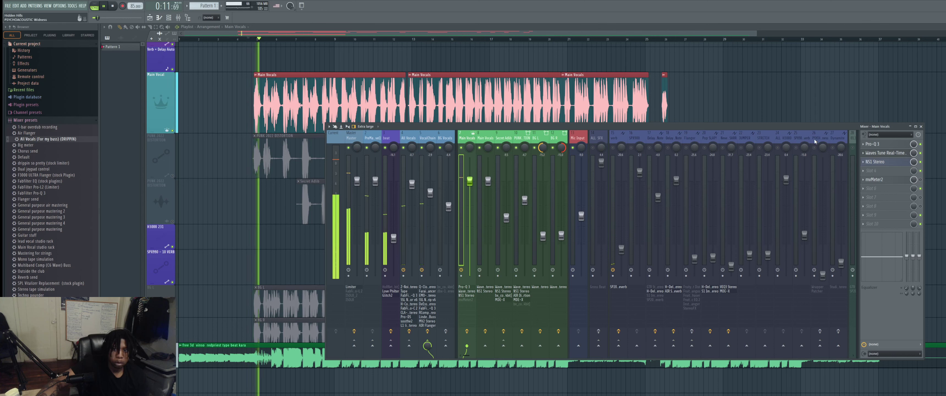
Add another Pro-Q 3 before Waves Tune Real-Time on Main Vocals, load its vocal range dip (mid) preset, and close it
left_click(879, 167)
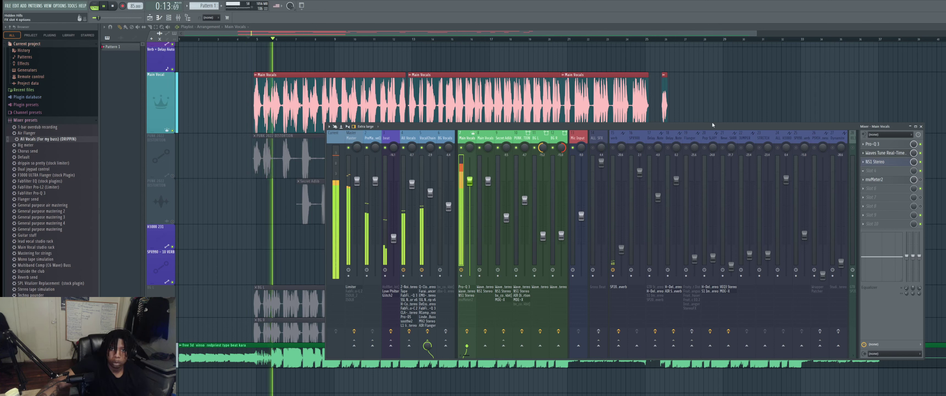
left_click(691, 109)
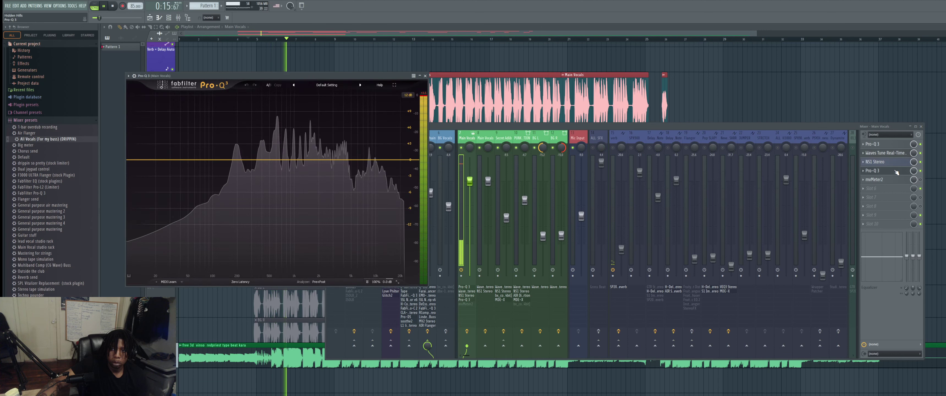
left_click(348, 85)
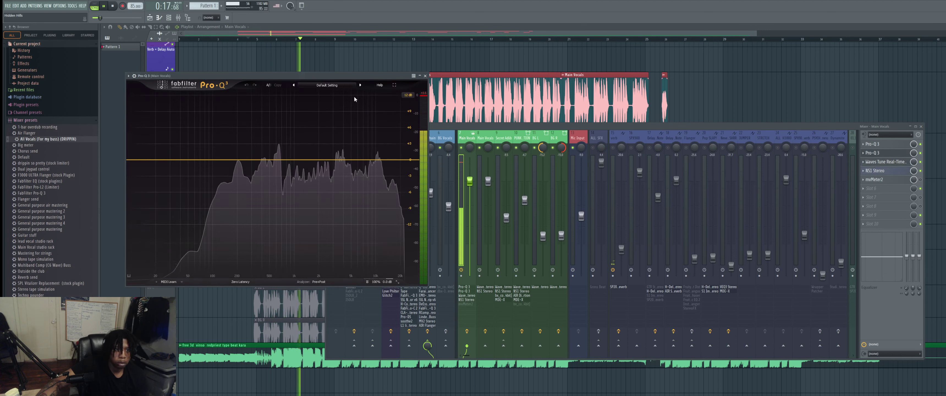
left_click(354, 119)
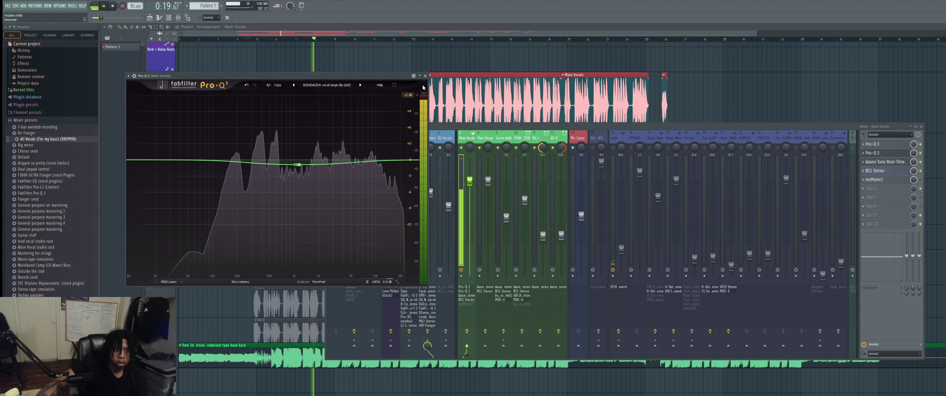
left_click(425, 76)
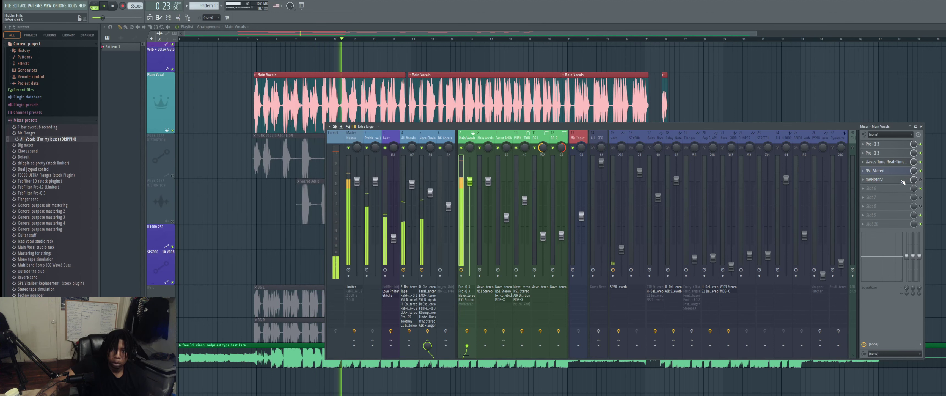
Replace mvMeter2 with RVox Stereo in the Main Vocals plugin chain, and stop the song
key("Delete")
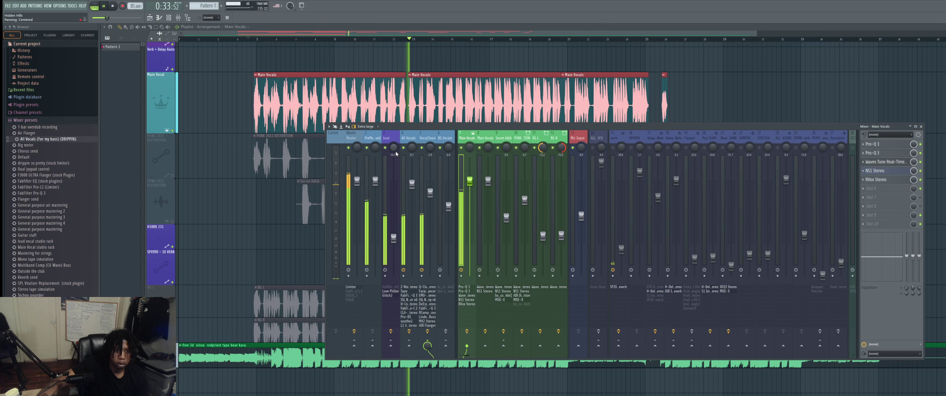
key("space")
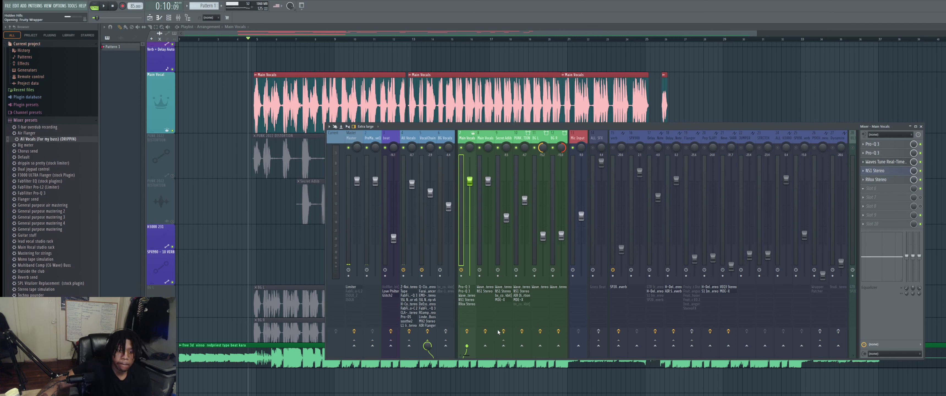
Add DeEsser Stereo after RVox on Main Vocals and lower its threshold during playback while monitoring the sidechain signal
key("space")
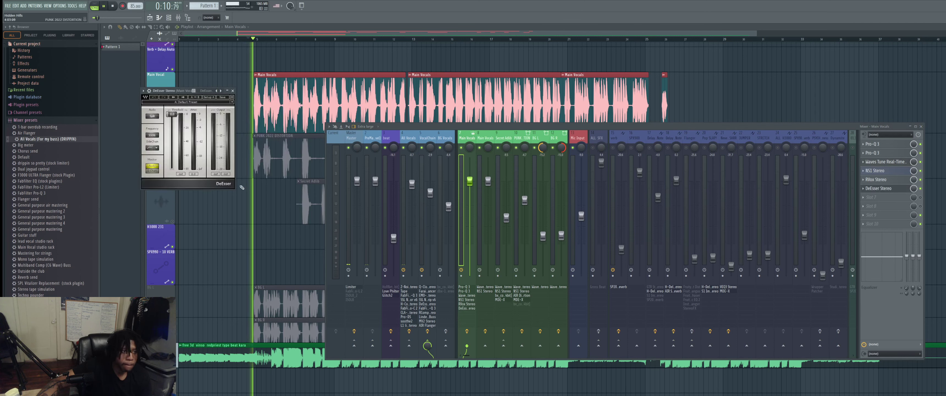
left_click(157, 172)
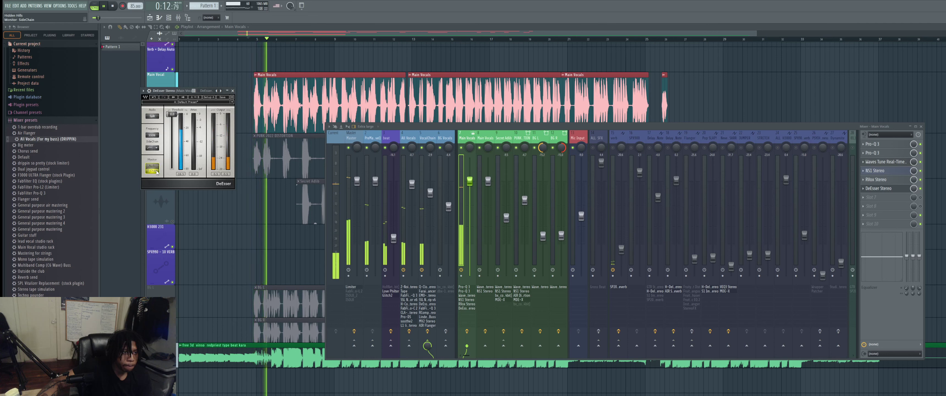
left_click_drag(171, 114, 172, 128)
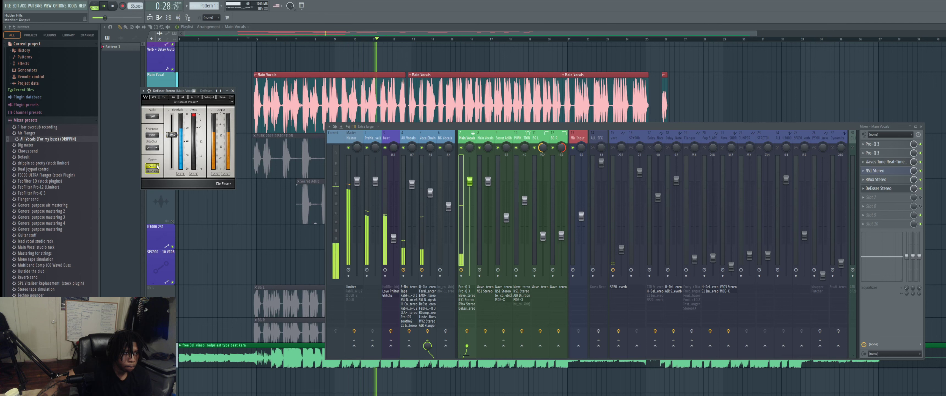
Restart playback from the start of the Main Vocals clip and select the VocalChain bus in the mixer
left_click(254, 39)
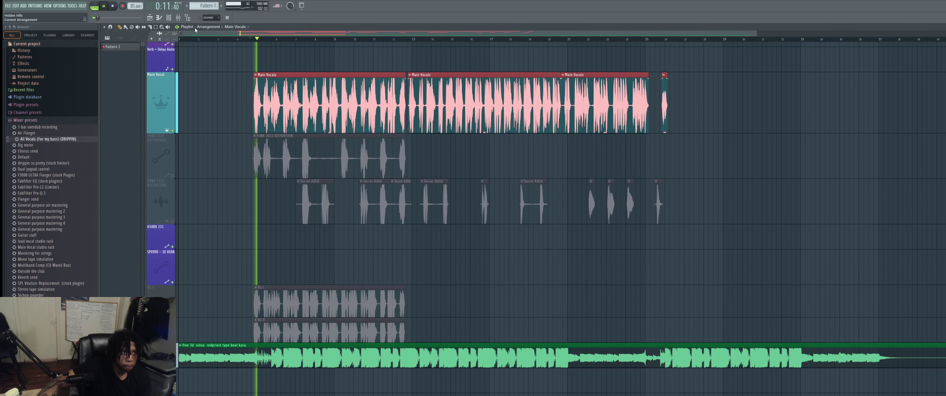
key("F9")
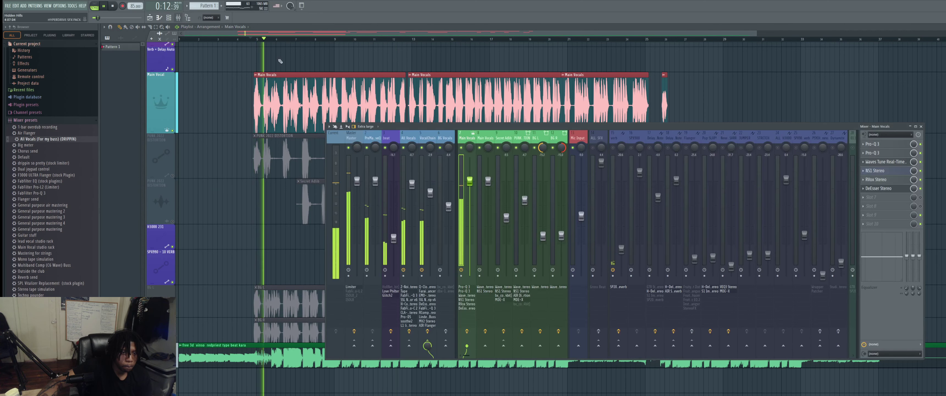
left_click(414, 138)
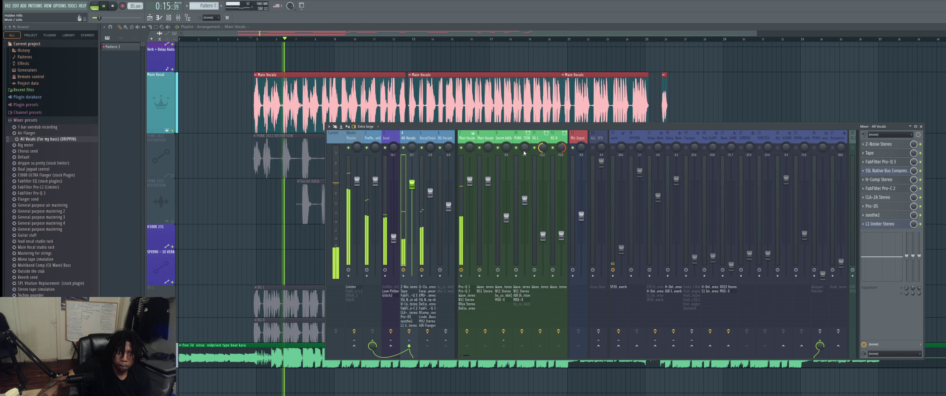
key("Right")
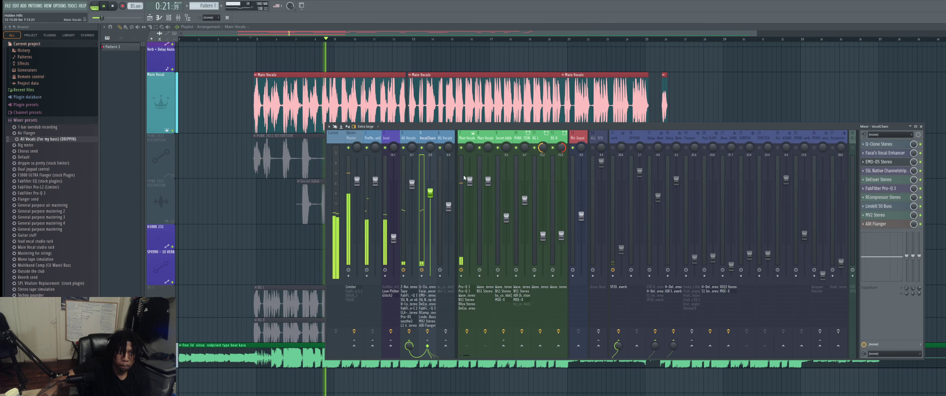
key("F9")
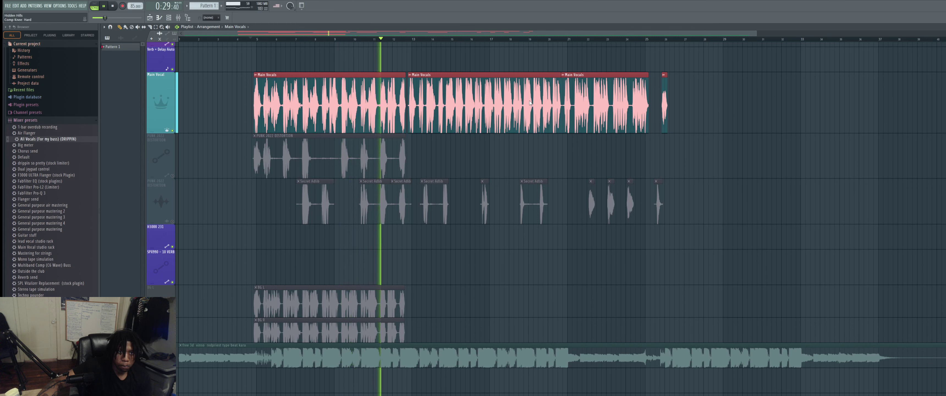
Unmute the beat, adjust the VocalChain compressor's knee and threshold over repeated playback, and save the project
key("space")
key("space")
left_click(189, 349)
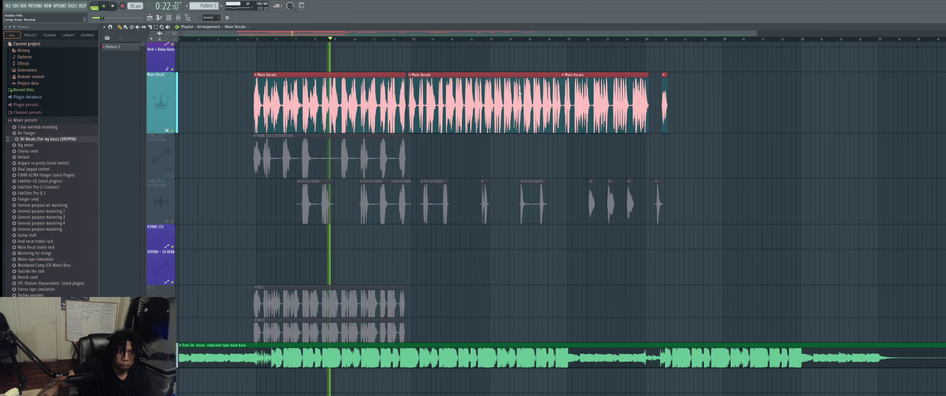
key("space")
key("space")
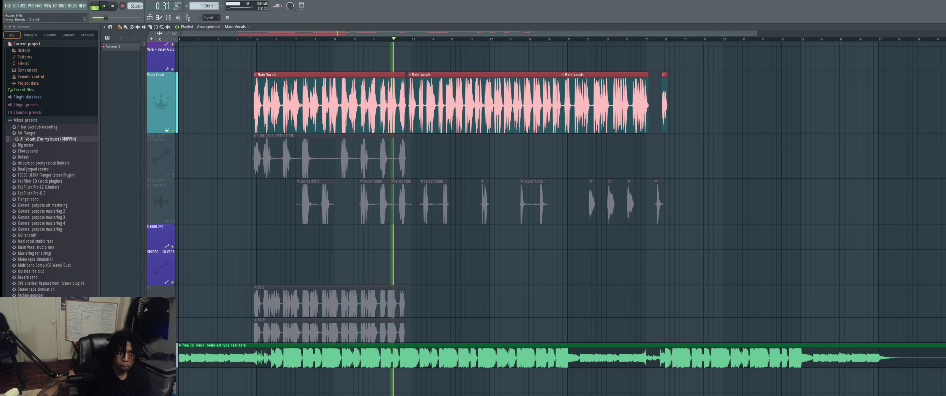
key("space")
key("space")
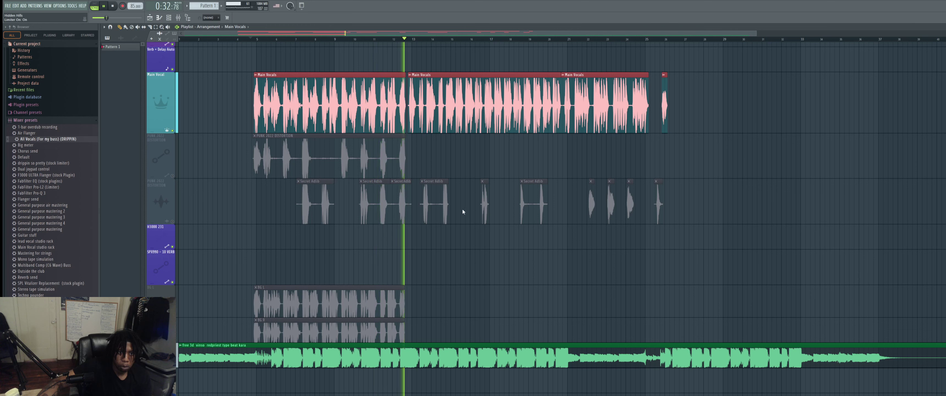
key("ctrl+s")
Compare the vocals with the beat muted and unmuted, and toggle the EMO-D5 plugin on the VocalChain bus
key("space")
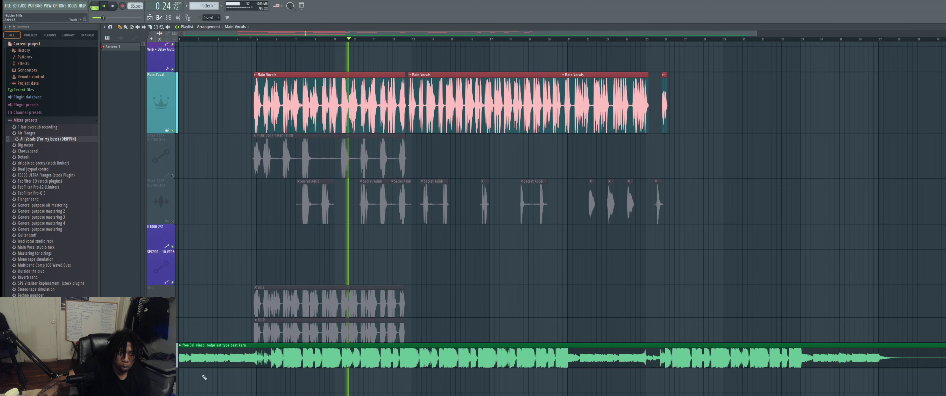
left_click(172, 364)
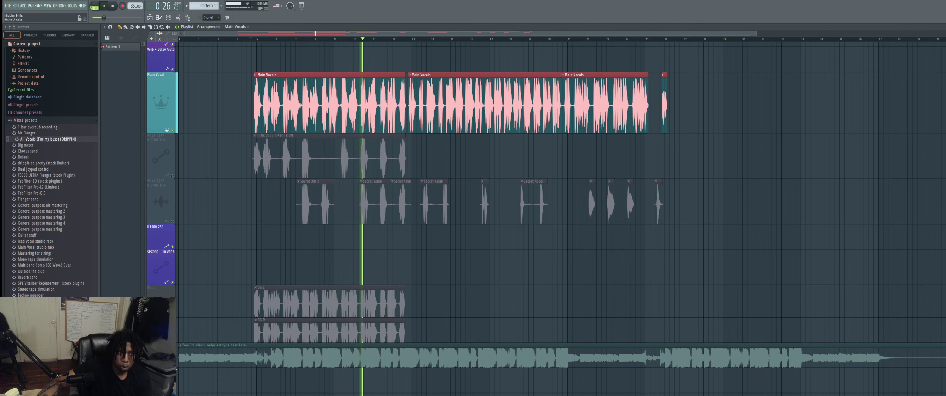
left_click(173, 365)
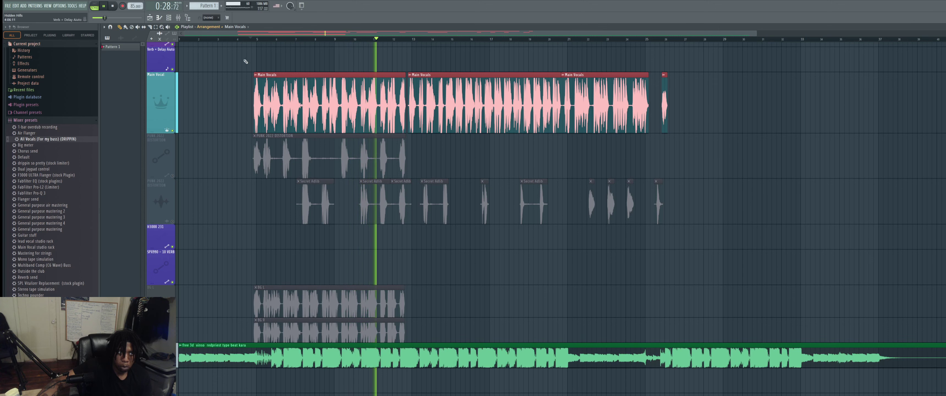
key("F9")
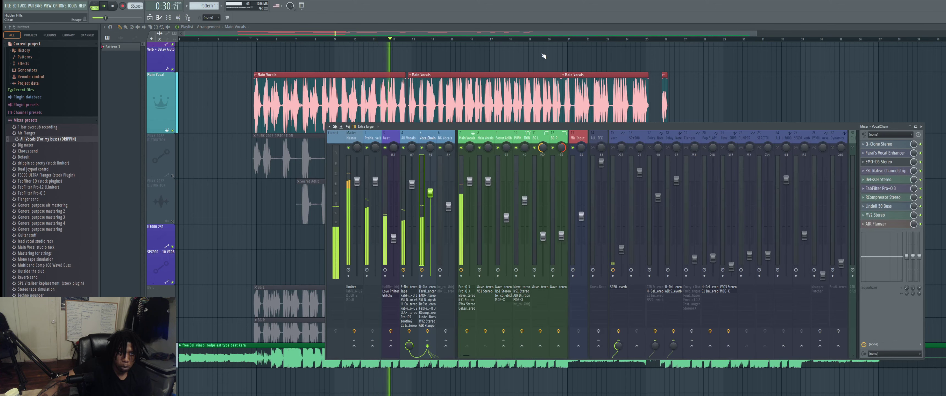
left_click(921, 162)
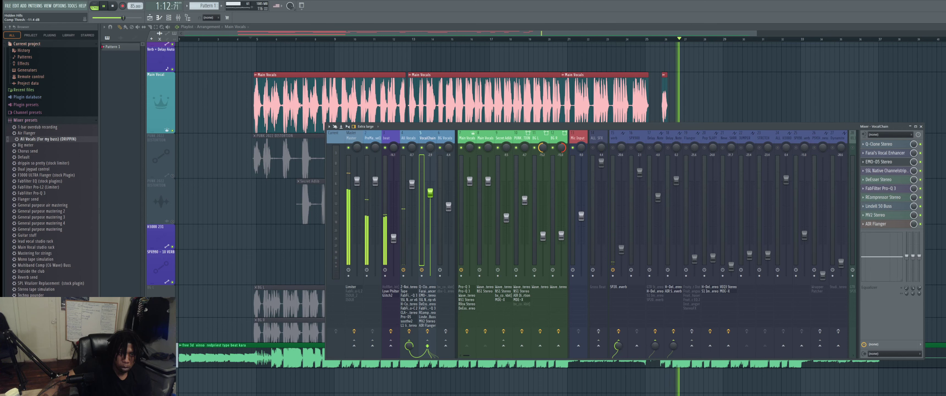
Play the vocals from their start while adjusting the compressor threshold, stop, and place the playhead just before the first vocal clip
left_click(253, 36)
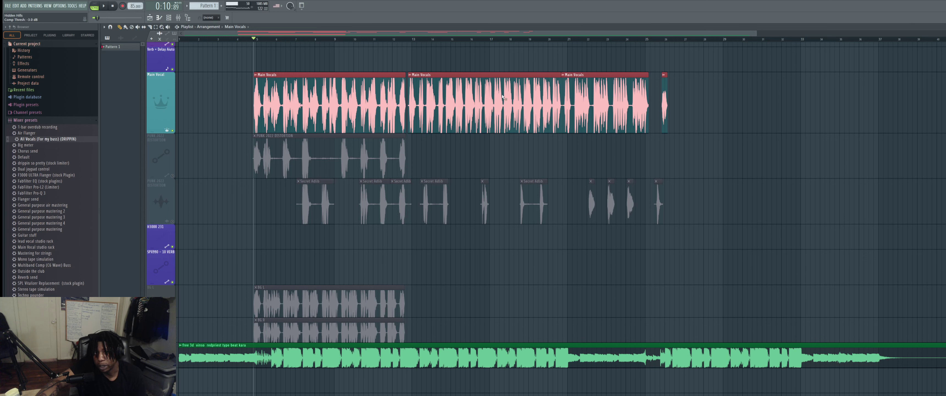
key("space")
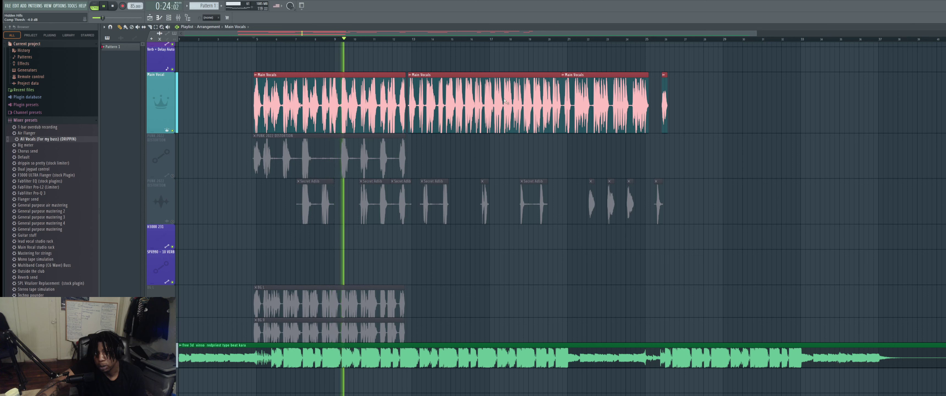
key("space")
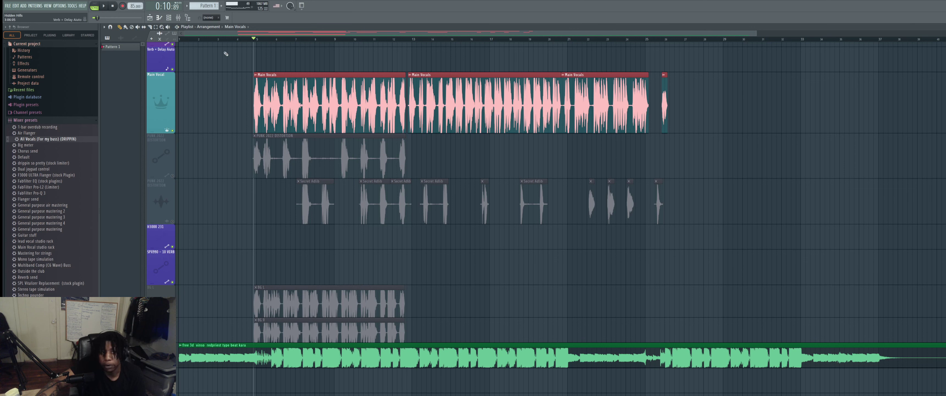
left_click_drag(254, 41, 253, 41)
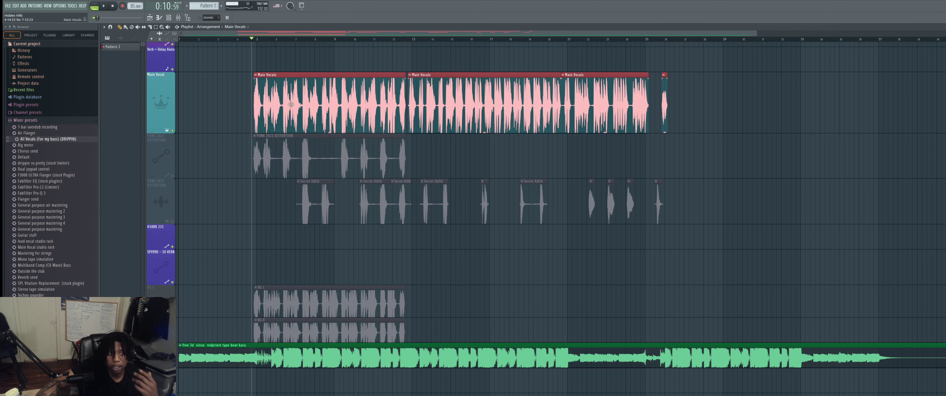
Play the vocals while adjusting the leveler threshold on the VocalChain bus, unmute the beat, and stop playback
left_click(180, 19)
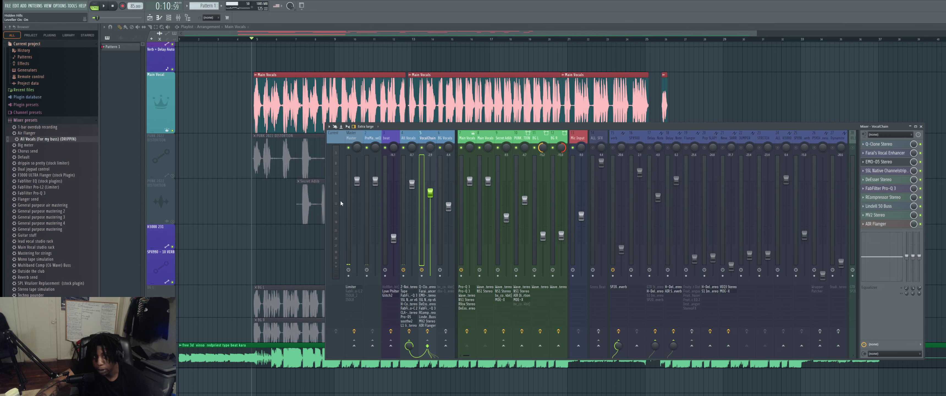
key("space")
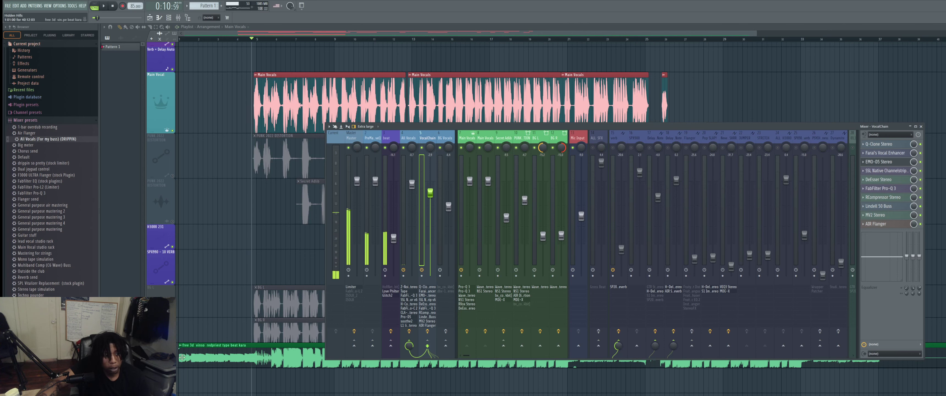
key("F9")
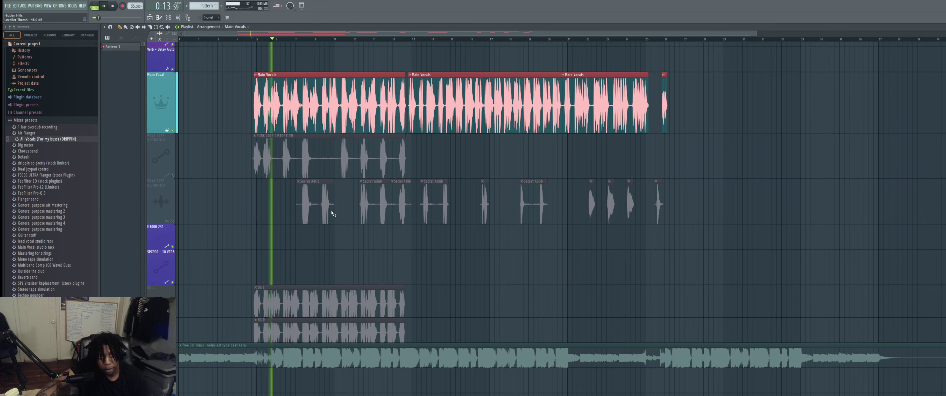
left_click(172, 364)
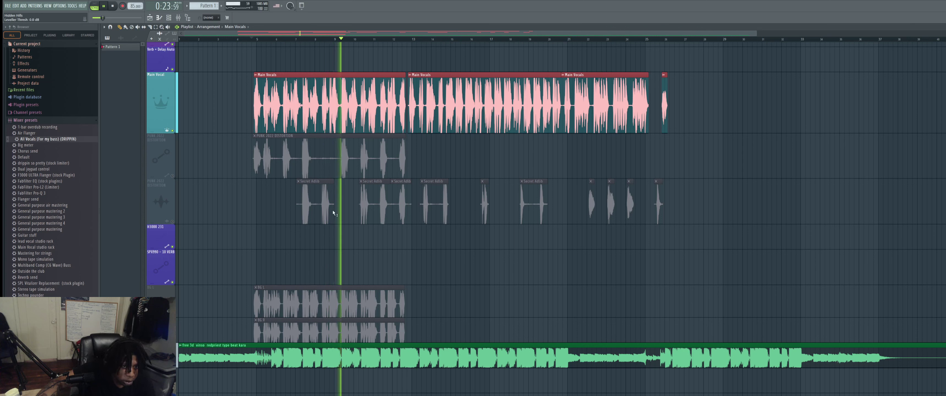
key("space")
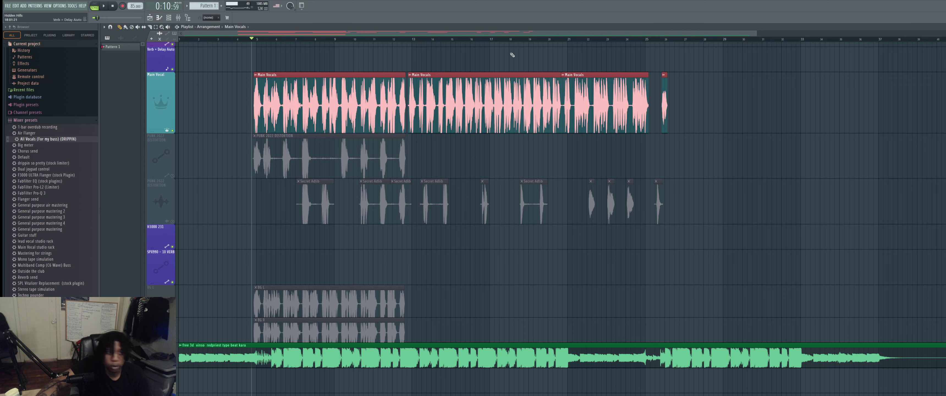
Reset the playhead and play the song from the beginning
left_click(179, 18)
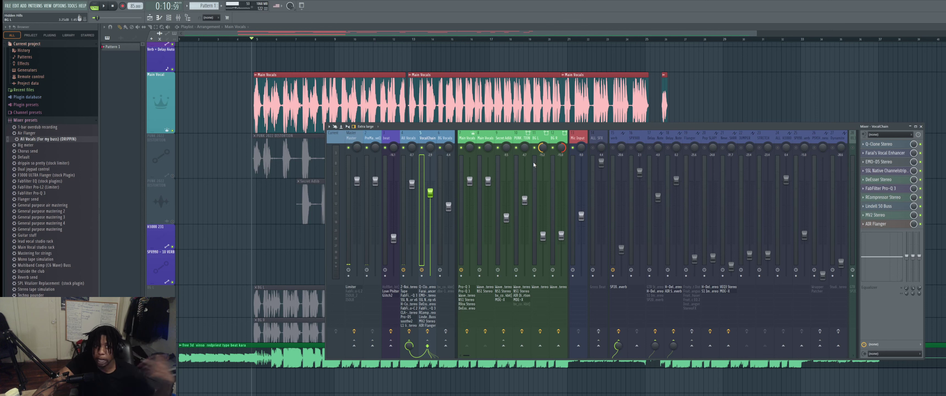
key("F9")
key("space")
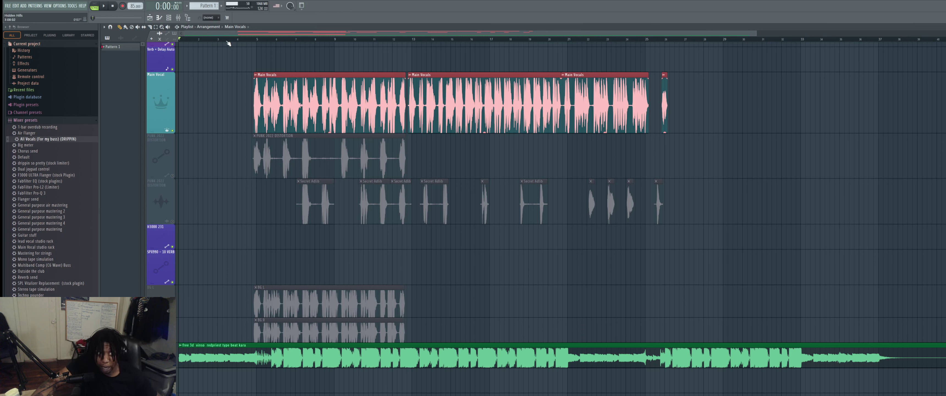
left_click_drag(229, 43, 243, 40)
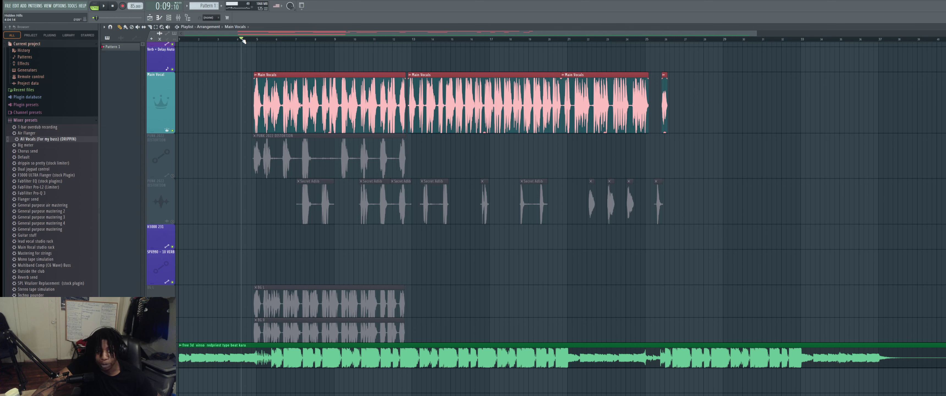
left_click(112, 6)
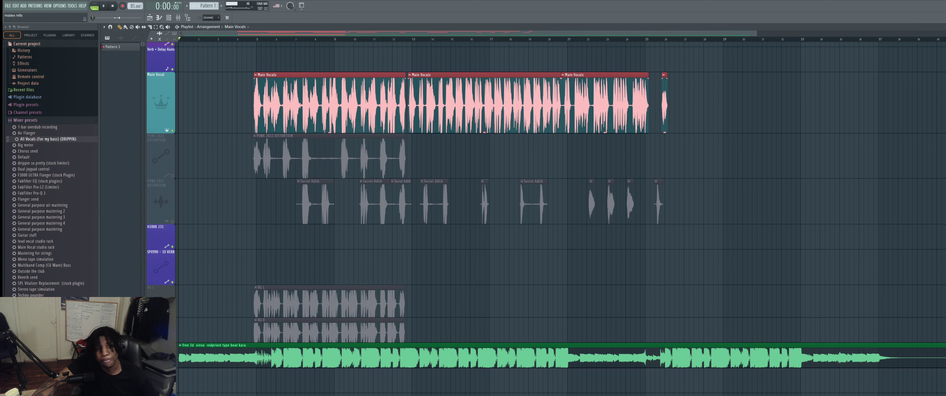
key("space")
key("space")
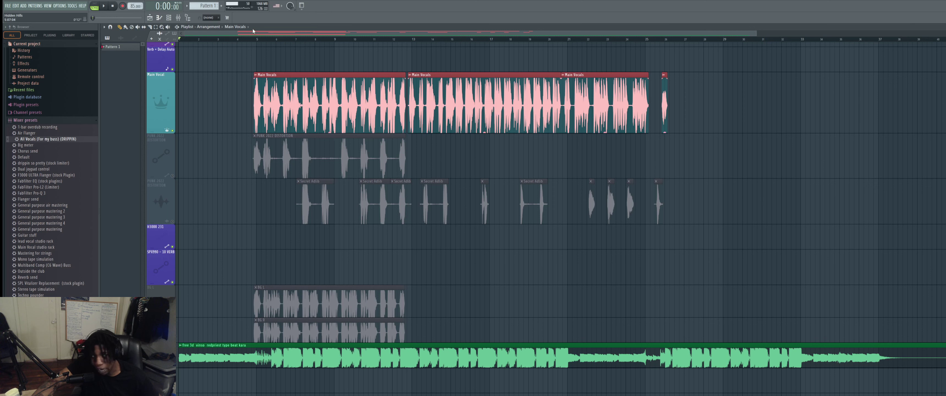
key("space")
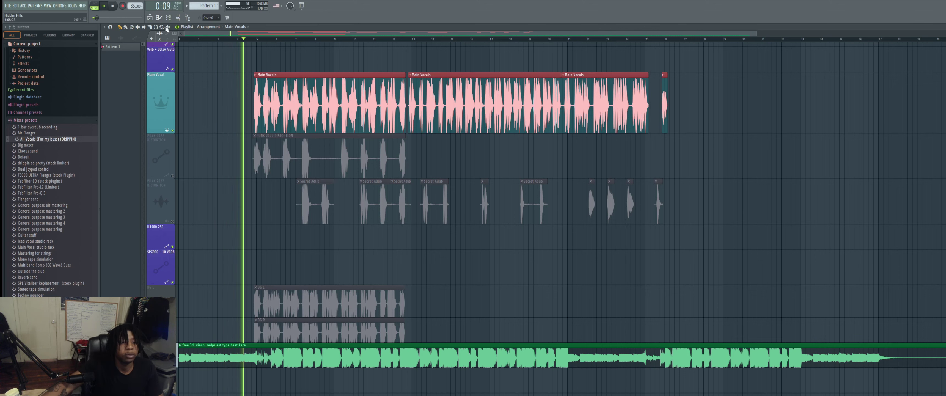
Add RCompressor Stereo after DeEsser on the Main Vocals track, adjust its mode and attack during playback, and stop the song
left_click(177, 17)
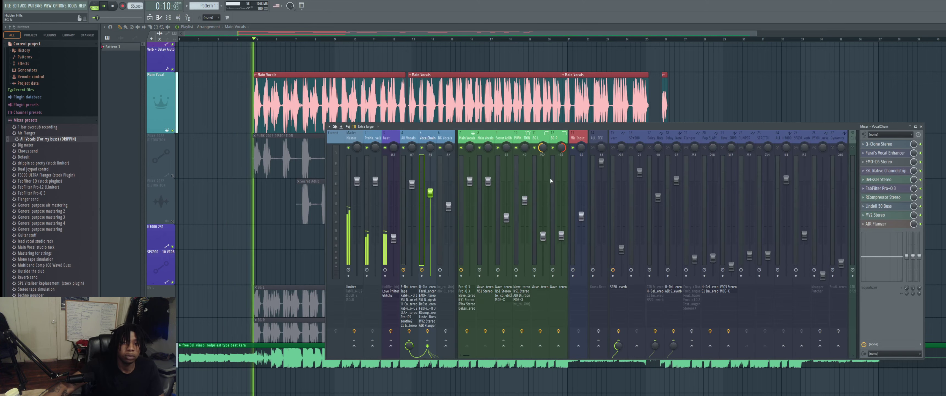
left_click(477, 138)
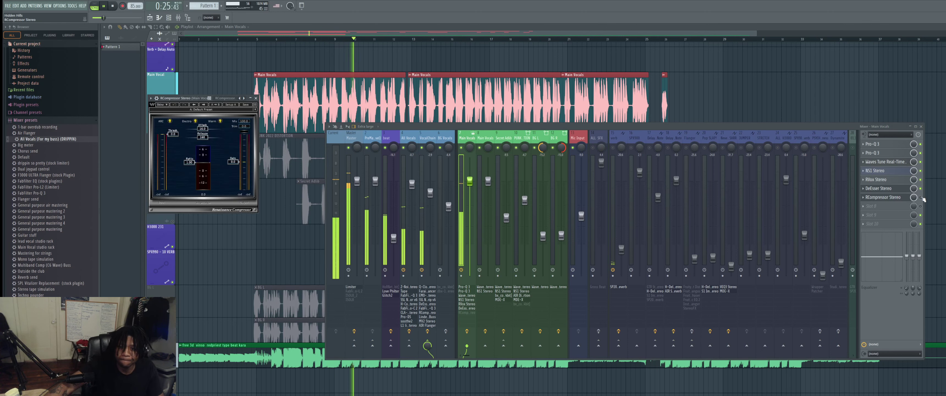
left_click(196, 120)
left_click_drag(203, 129, 203, 142)
key("space")
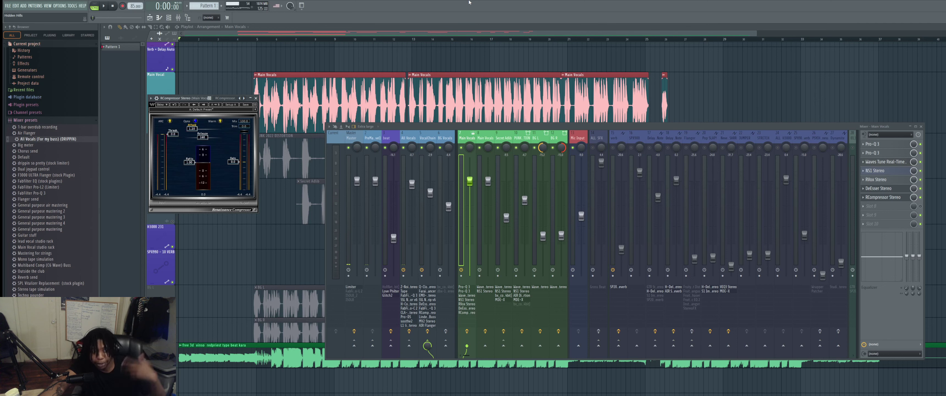
Set the attack time of RCompressor on the Main Vocals track to about 1 ms
left_click(193, 129)
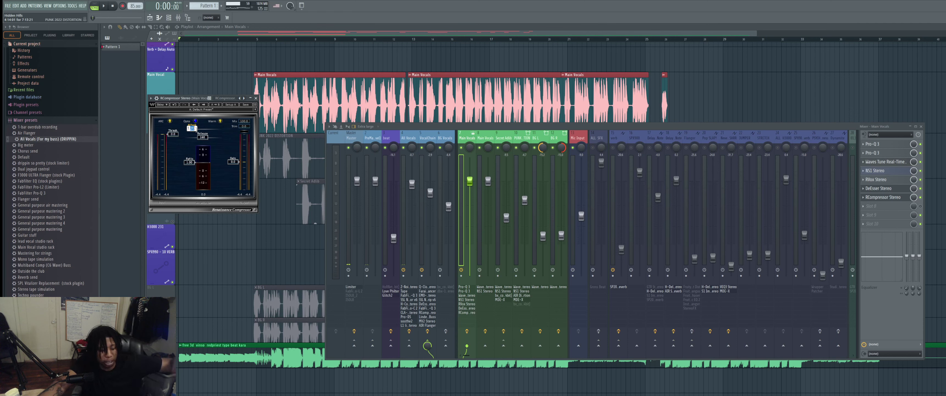
type("1")
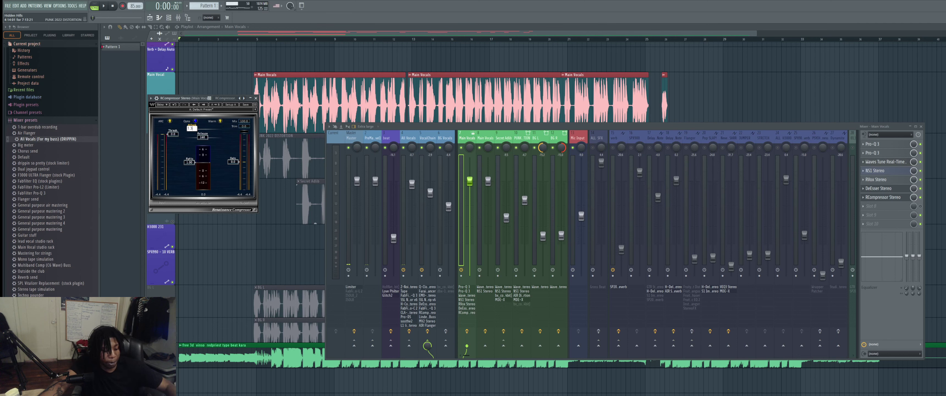
type(".30")
key("BackSpace")
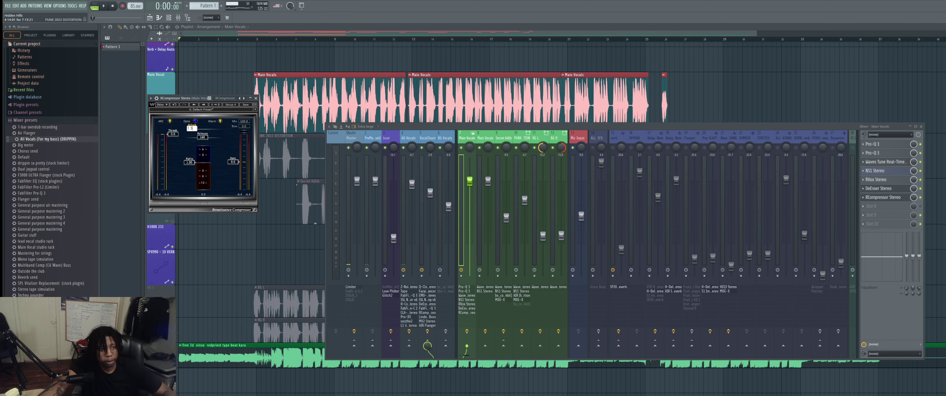
type(".2")
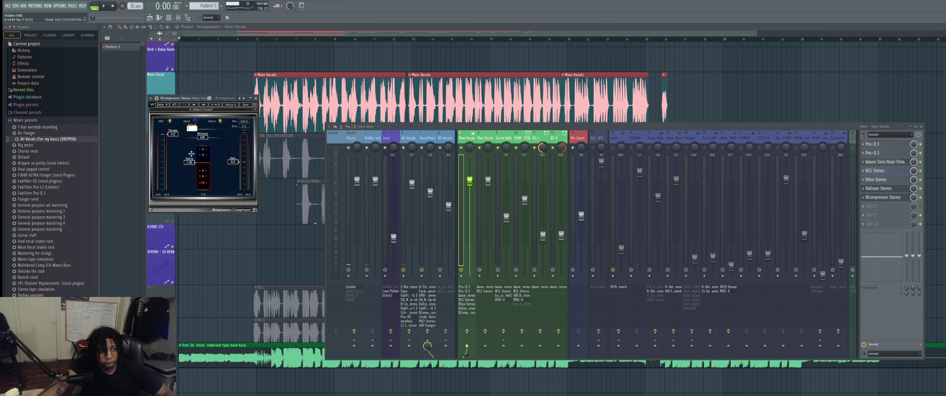
key("Return")
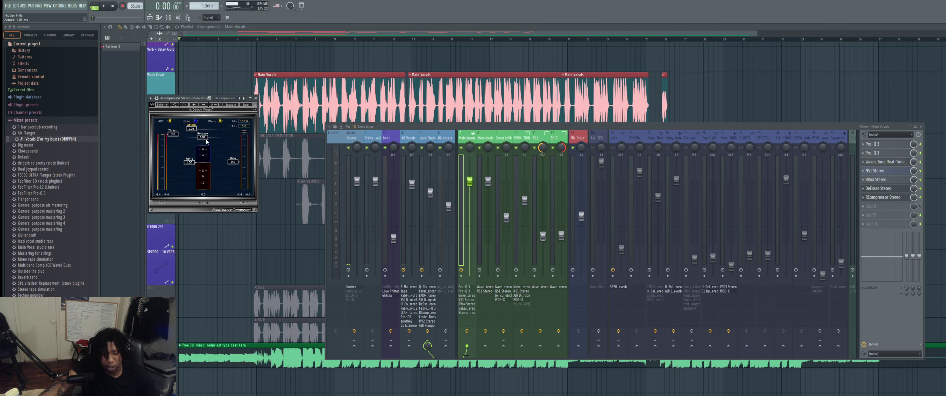
Play the song from the first vocal clip and shorten the release time of the Main Vocals track's RCompressor while listening
left_click(259, 77)
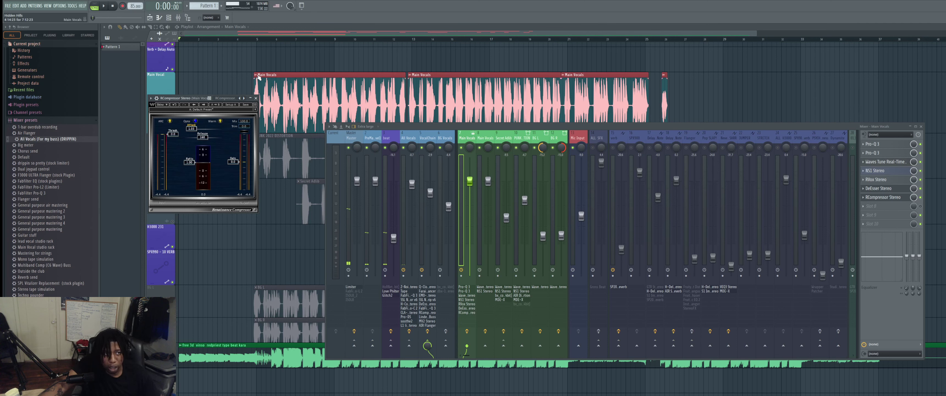
key("space")
left_click(178, 17)
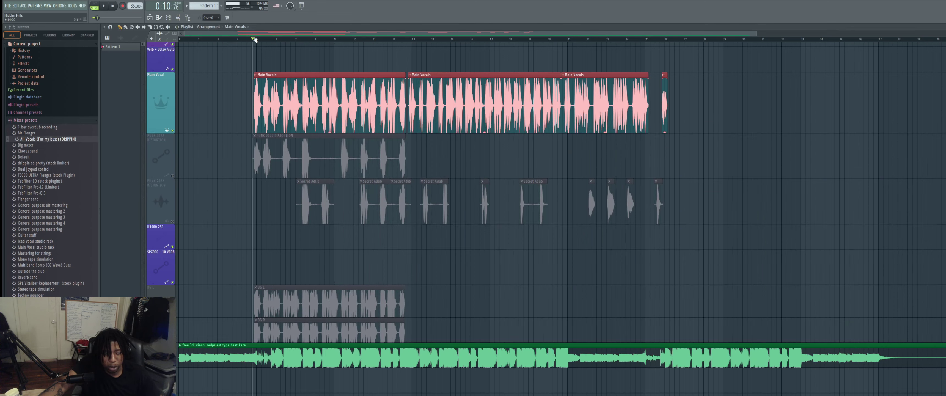
left_click(182, 20)
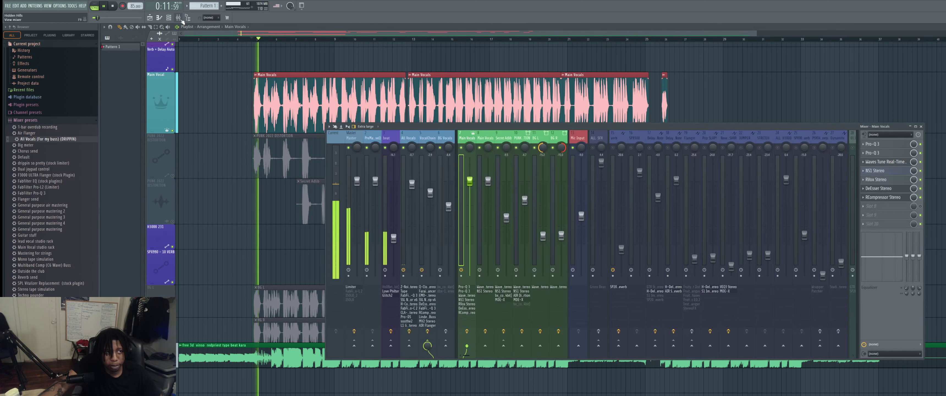
left_click(904, 197)
left_click_drag(194, 144, 194, 165)
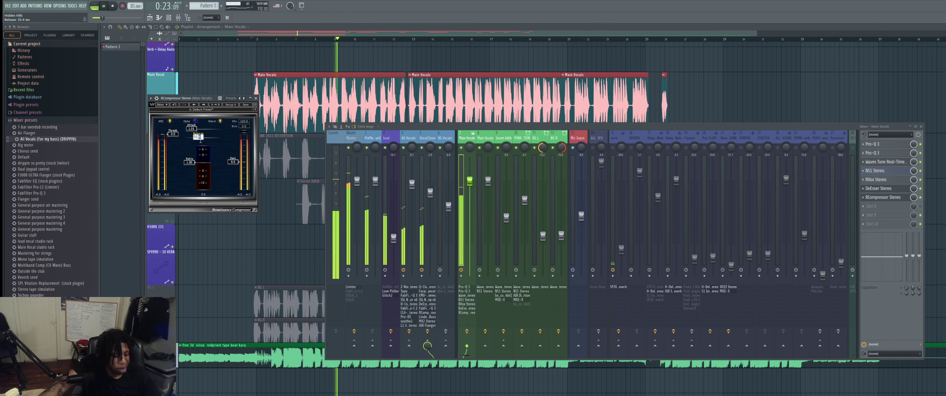
scroll(199, 137, "up", 2)
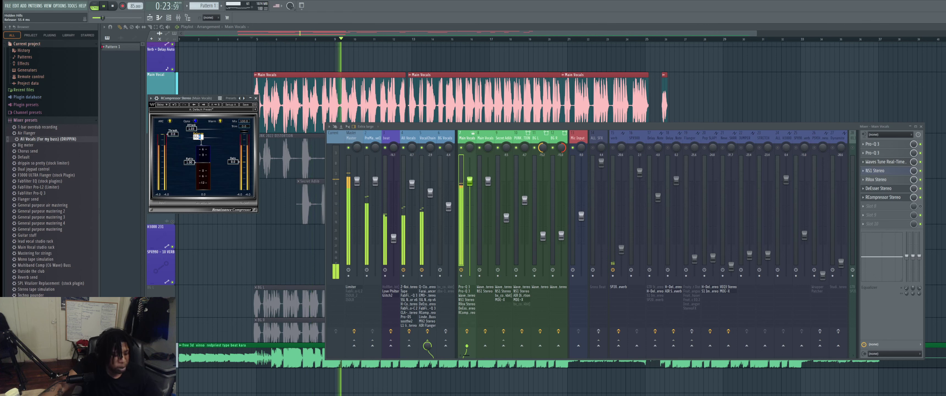
Set RCompressor's ratio to 2, lower its threshold while the vocals play, and close the plugin
left_click(189, 162)
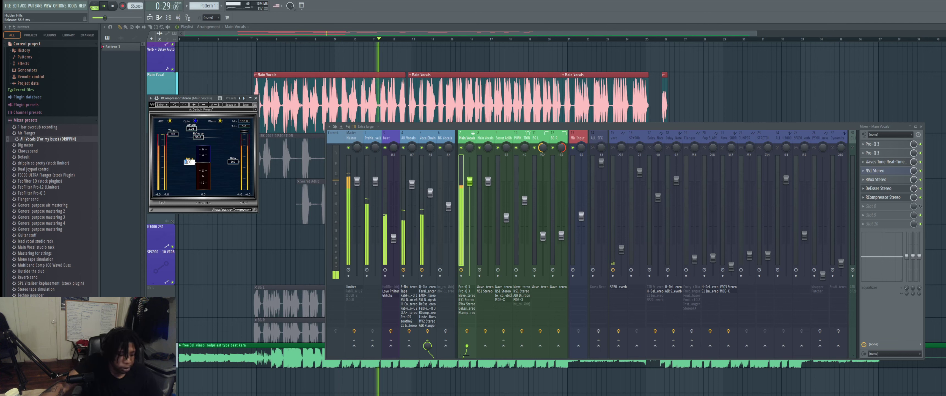
type("2")
key("Return")
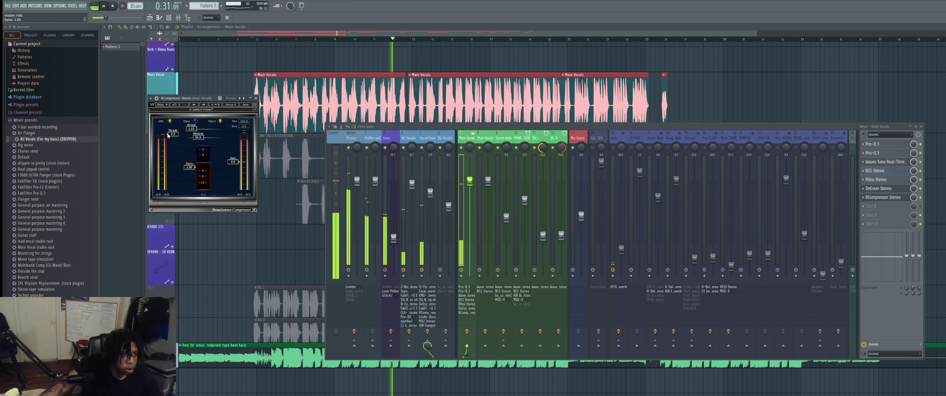
left_click_drag(168, 136, 167, 146)
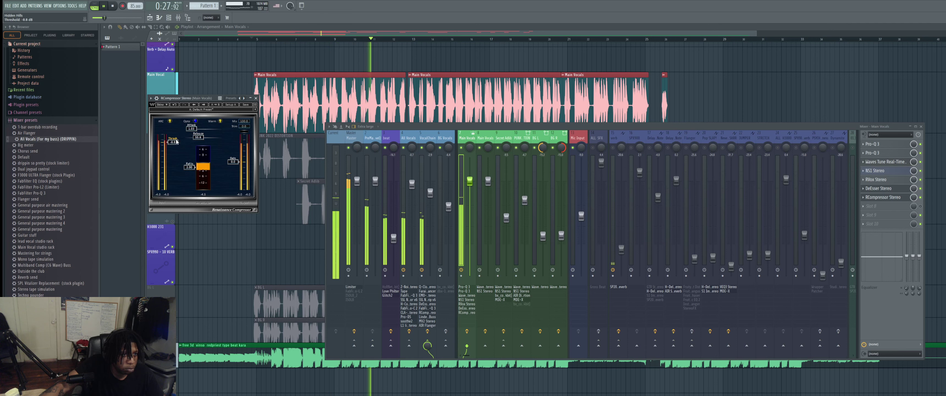
left_click(256, 98)
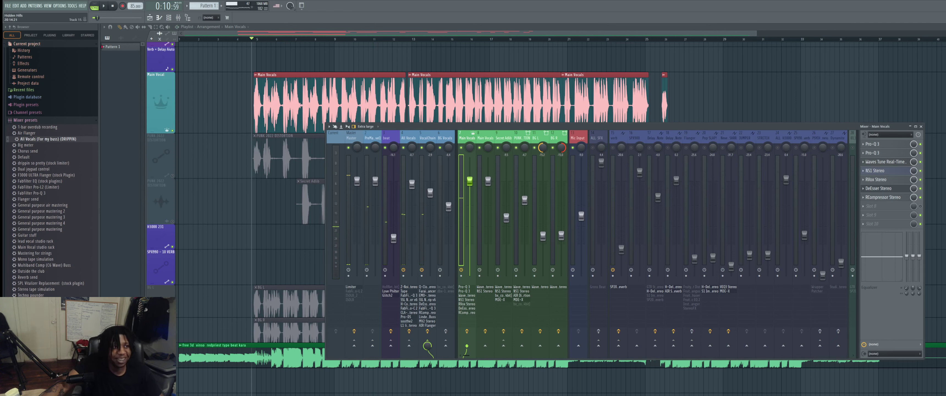
Play the vocals, add spiff after RCompressor on the Main Vocals track, and load its Remove mouth clicks vocal preset
key("space")
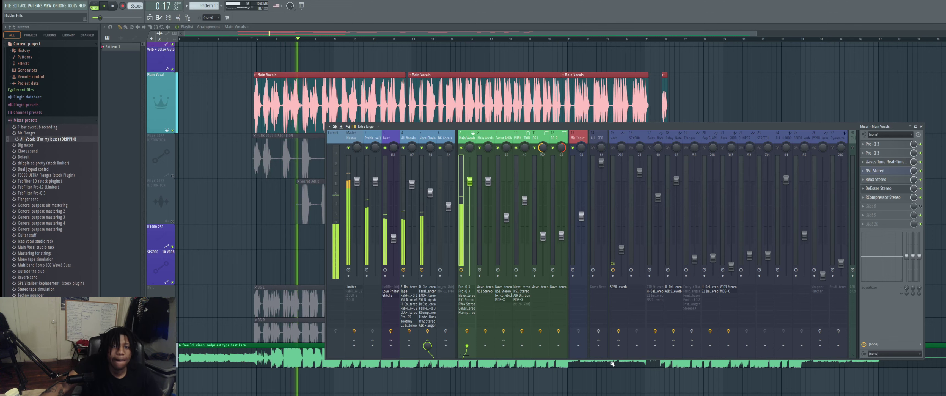
left_click(900, 197)
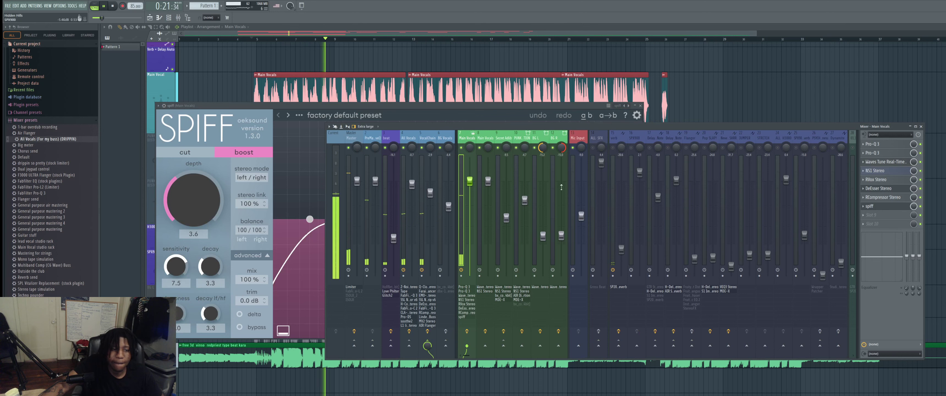
left_click(299, 115)
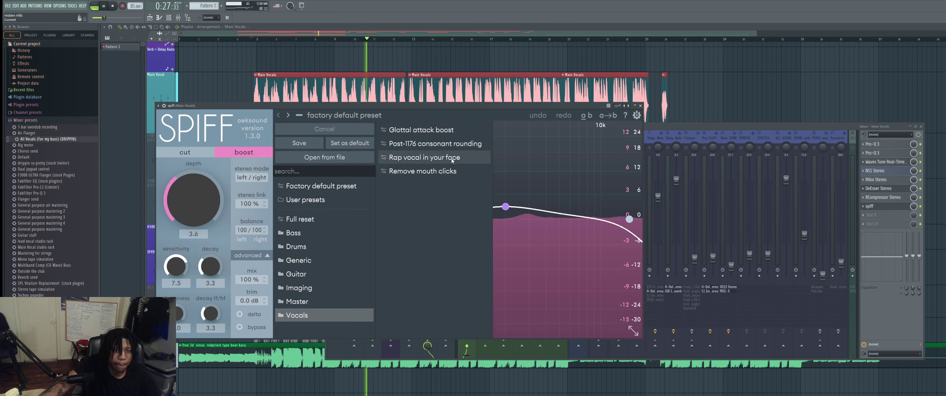
left_click(455, 172)
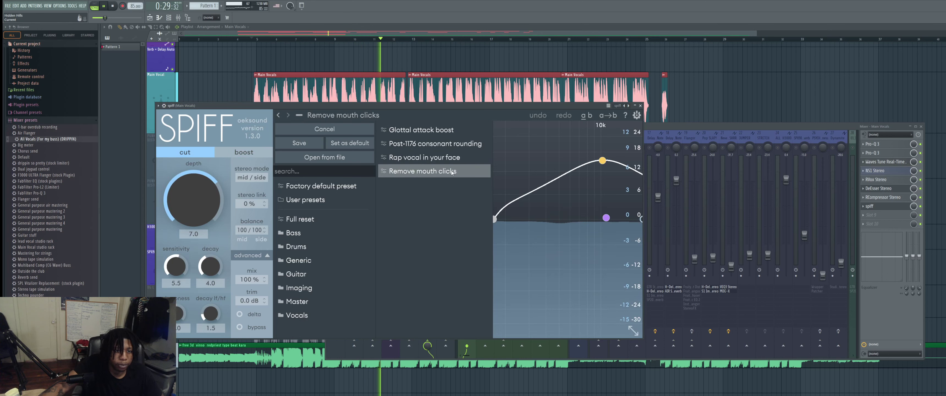
Raise spiff's depth to 8.0 while listening to the delta signal, and switch delta off again
left_click(240, 316)
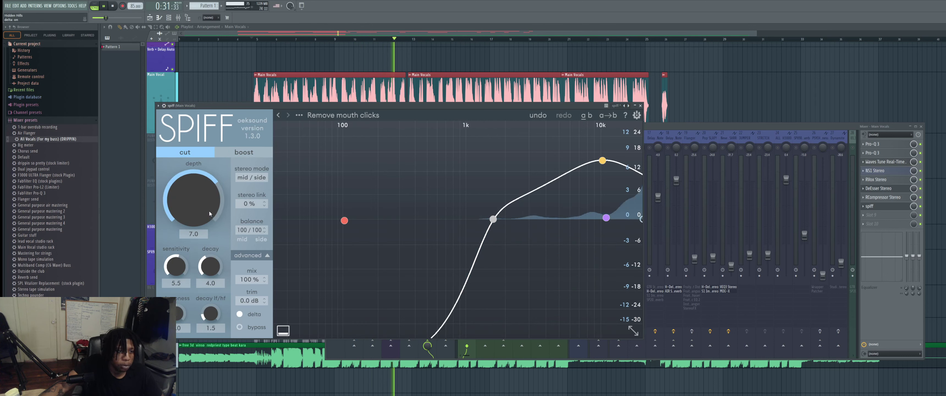
mouse_move(209, 210)
left_mouse_down()
mouse_move(206, 196)
mouse_move(207, 207)
left_mouse_up()
left_click(249, 317)
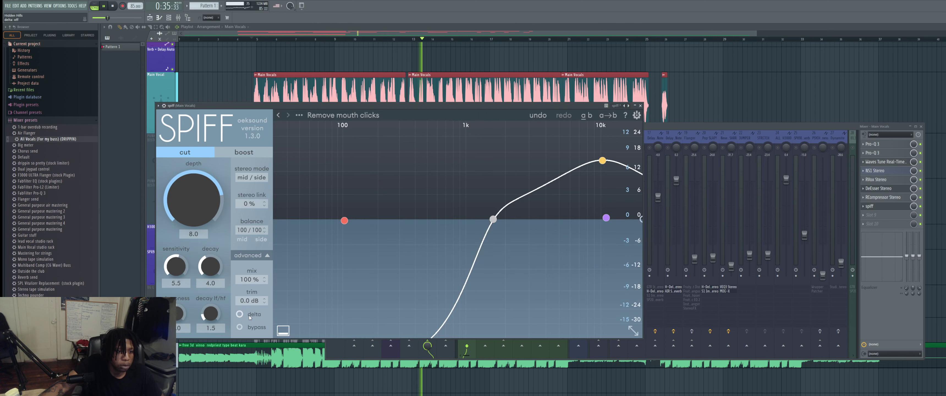
Restart playback just before the first vocal clip, unmute the BG L and BG R tracks, and bring back the mixer
left_click(250, 40)
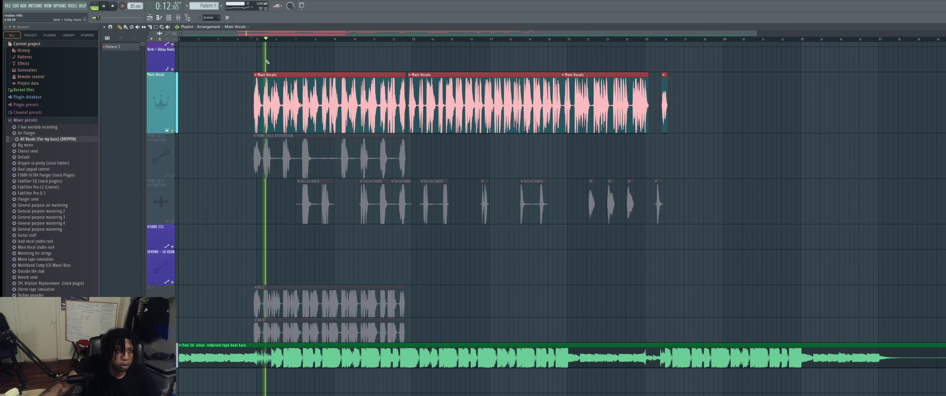
left_click(173, 315)
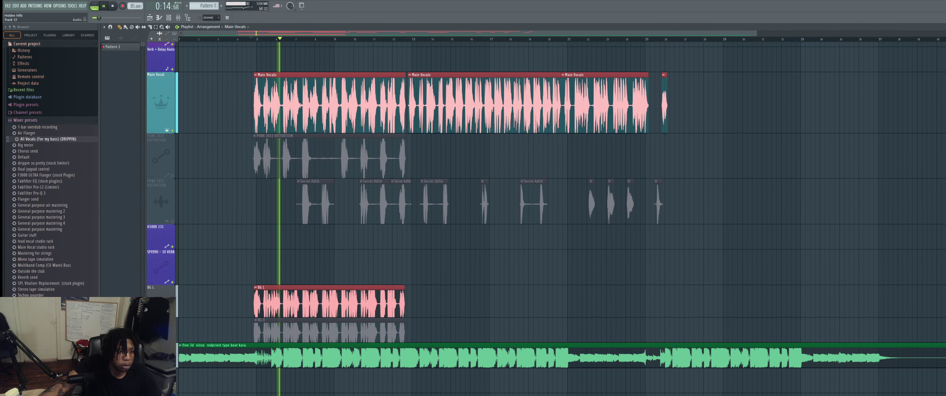
left_click(173, 341)
left_click(178, 17)
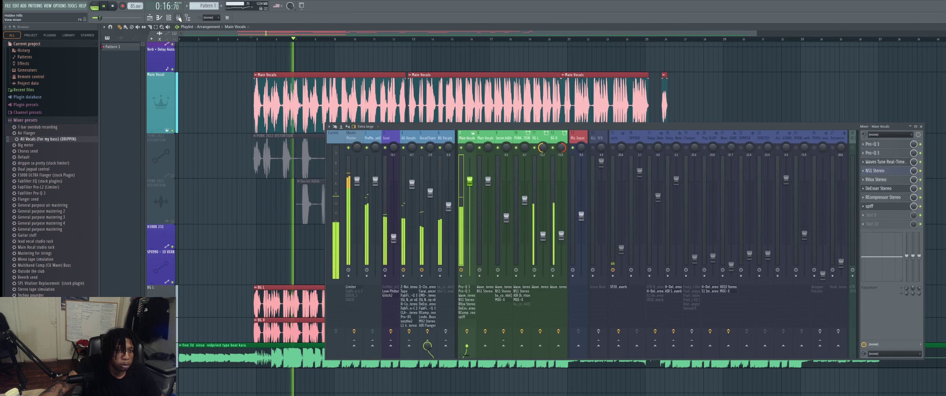
Listen to the background vocals from the start while inspecting the plugin chains of the BG Vocals and VocalChain buses
left_click(445, 139)
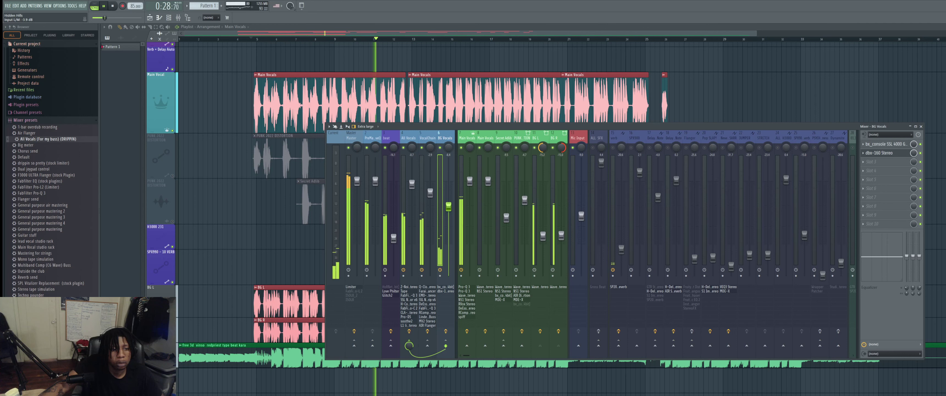
left_click(246, 200)
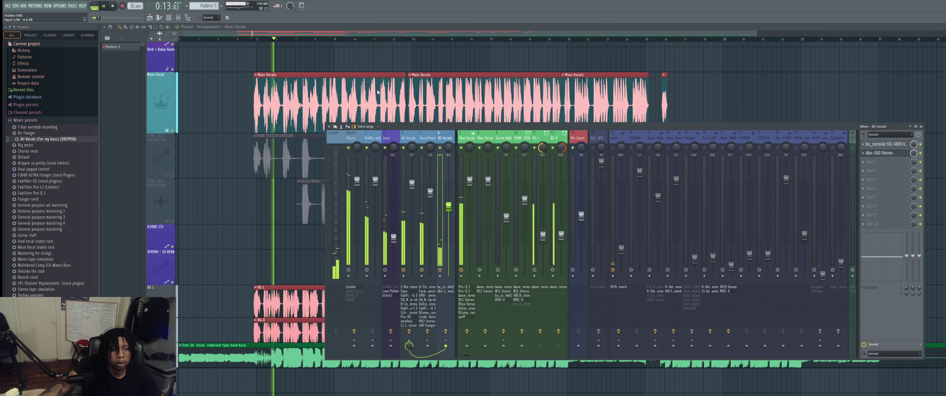
left_click(427, 139)
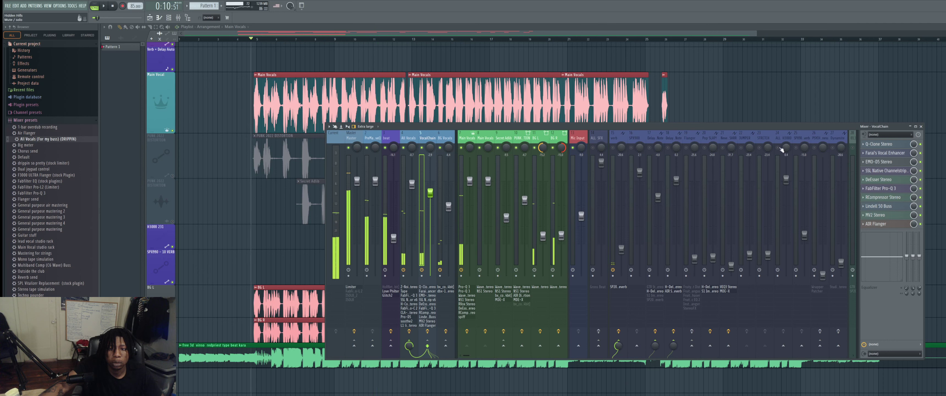
left_click(449, 138)
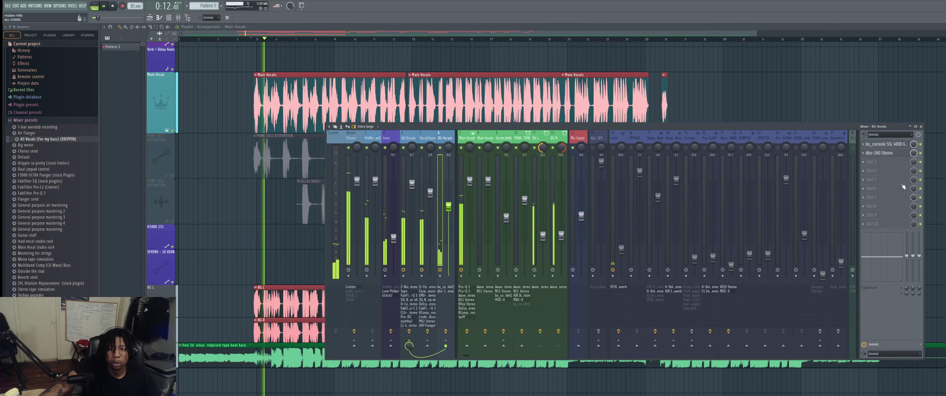
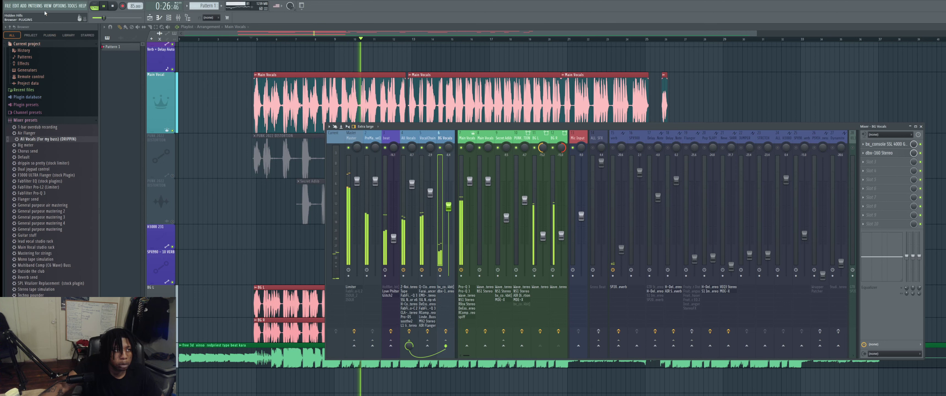
Replay from just before the vocals with the PUNK 2022 DISTORTION track unmuted, check it in the mixer, and mute it again
left_click(248, 42)
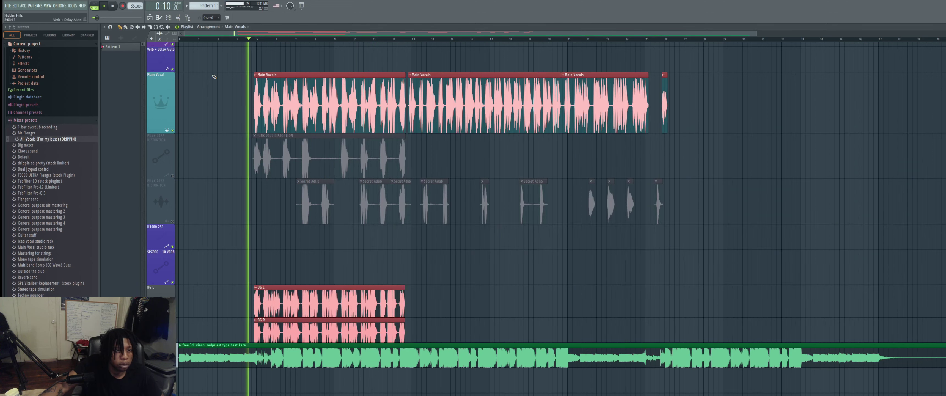
left_click(172, 176)
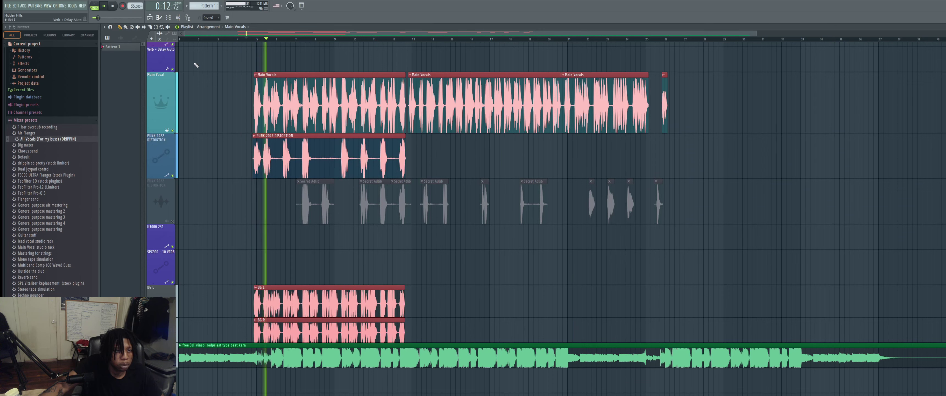
left_click(179, 18)
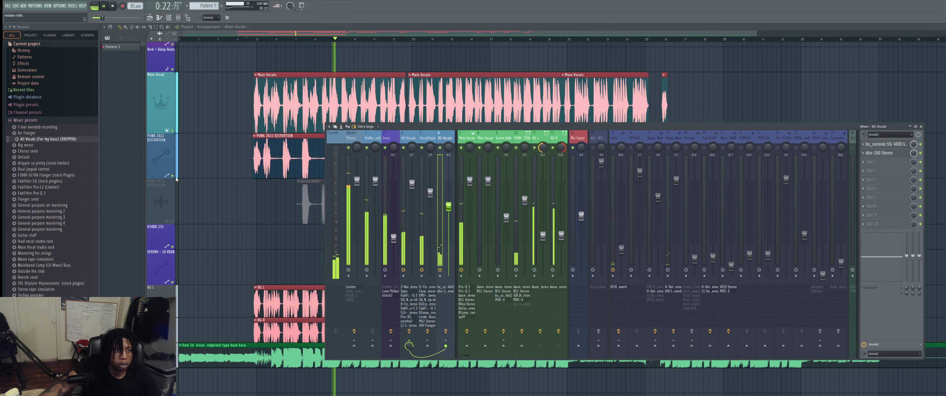
key("F9")
Move a copy of the first section's main, distortion, adlib and background vocal clips to where the beat re-enters after the last long Main Vocals clip
left_click(155, 28)
left_click_drag(227, 77, 396, 332)
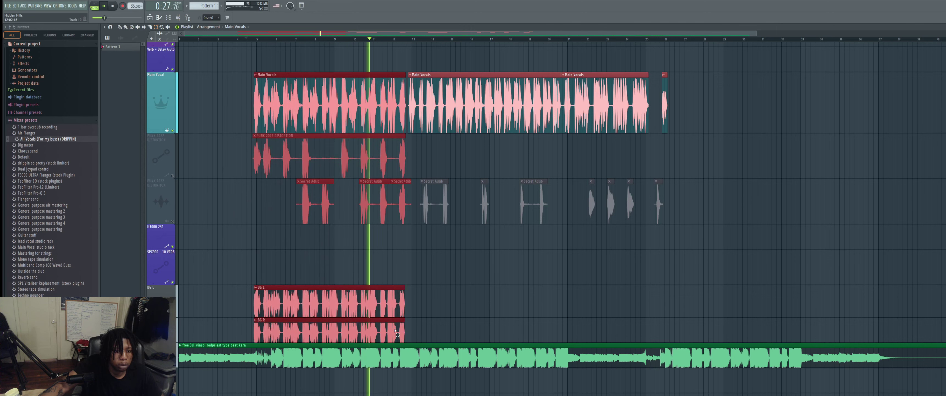
left_click(120, 27)
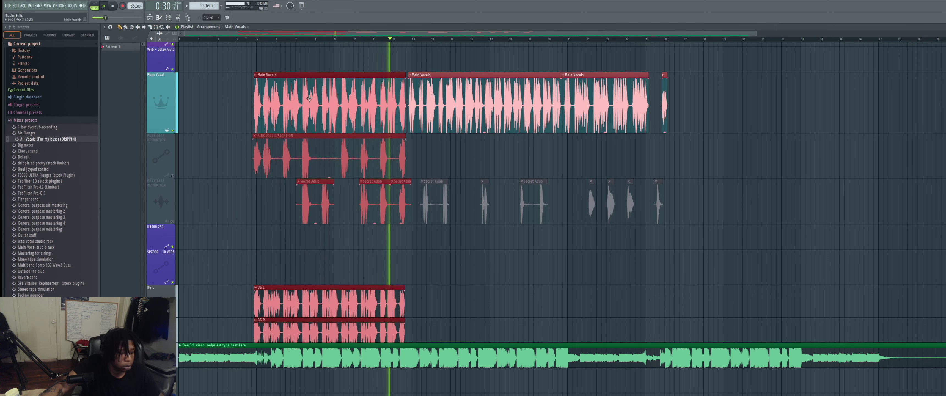
left_click_drag(341, 102, 697, 129)
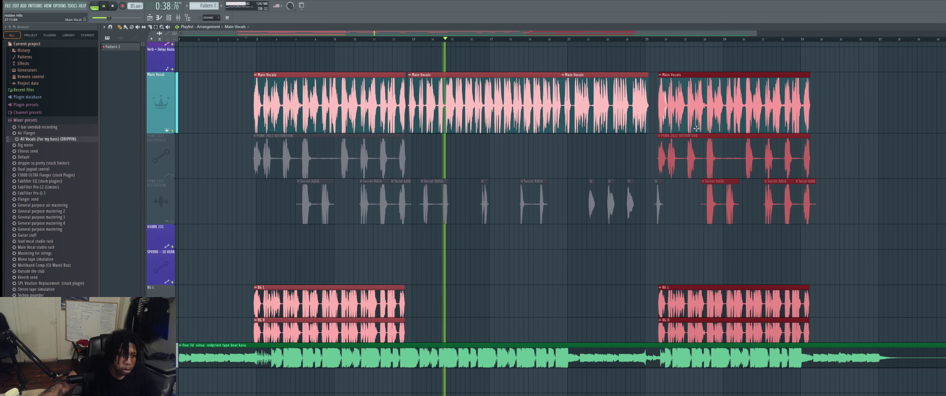
left_click_drag(697, 129, 699, 129)
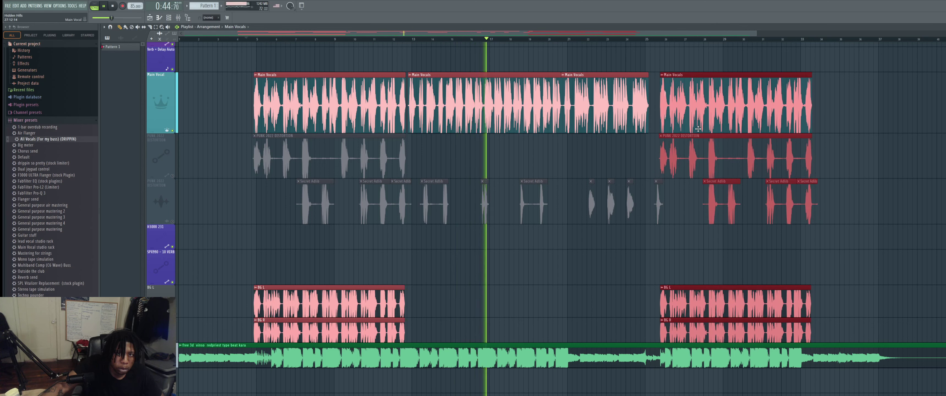
Play the first vocal section's entry, and play from just before its copy to compare how each meets the beat
key("space")
key("space")
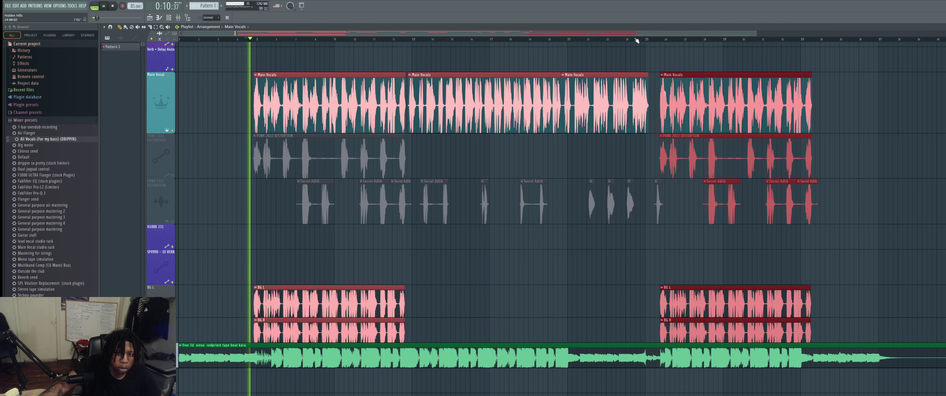
left_click(637, 41)
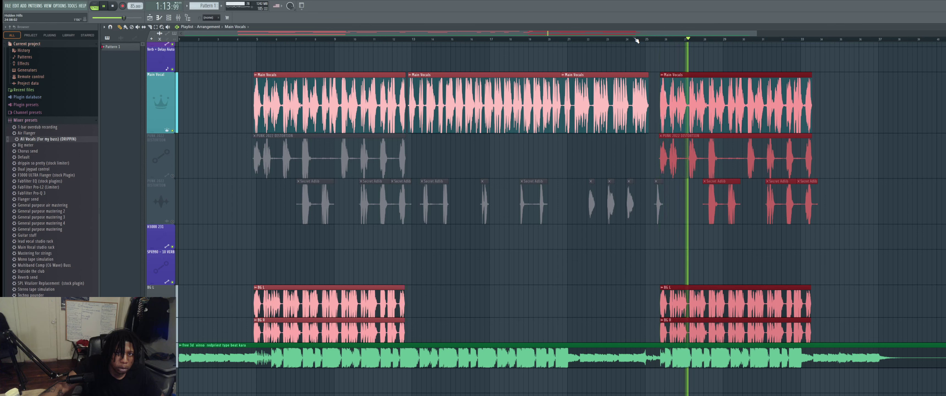
key("space")
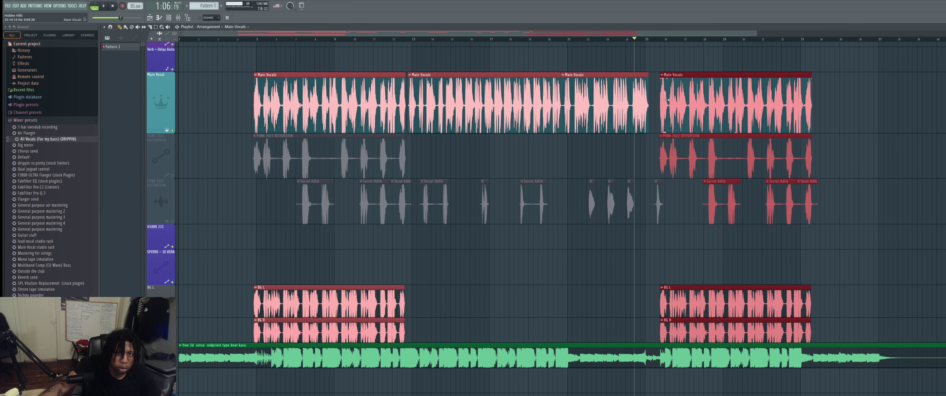
Move the copied vocal section earlier to begin right at the end of the last long Main Vocals clip, and audition it
left_click_drag(675, 107, 663, 107)
key("space")
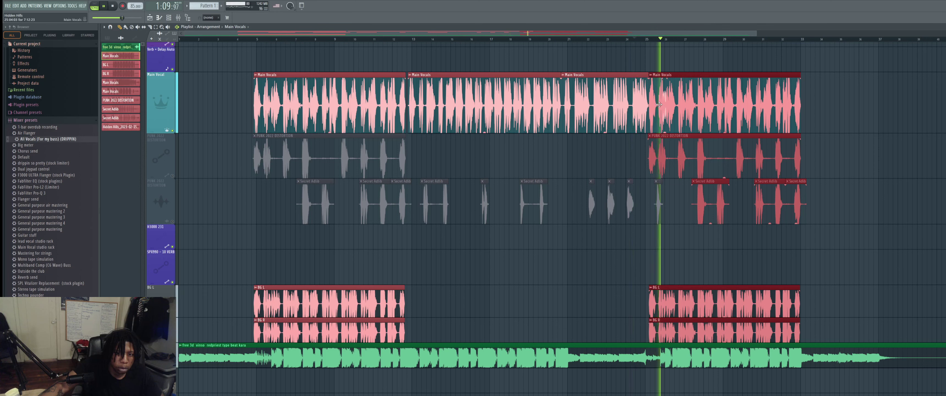
key("space")
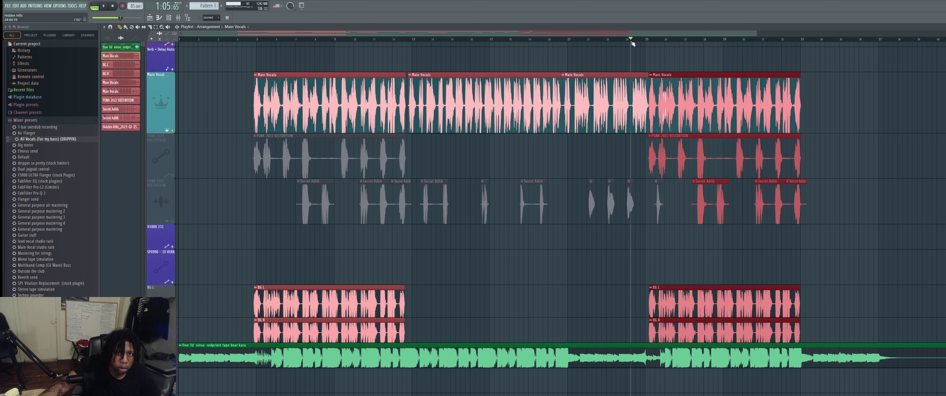
Nudge the copied vocal section slightly earlier until its start joins the end of the preceding Main Vocals clip
left_click_drag(606, 178, 713, 392)
left_click_drag(612, 44, 817, 393)
left_click_drag(694, 349, 435, 95)
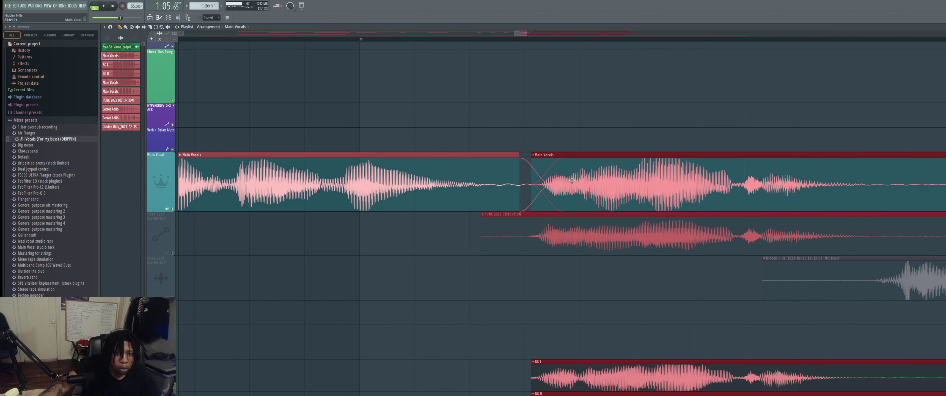
left_click_drag(572, 180, 561, 179)
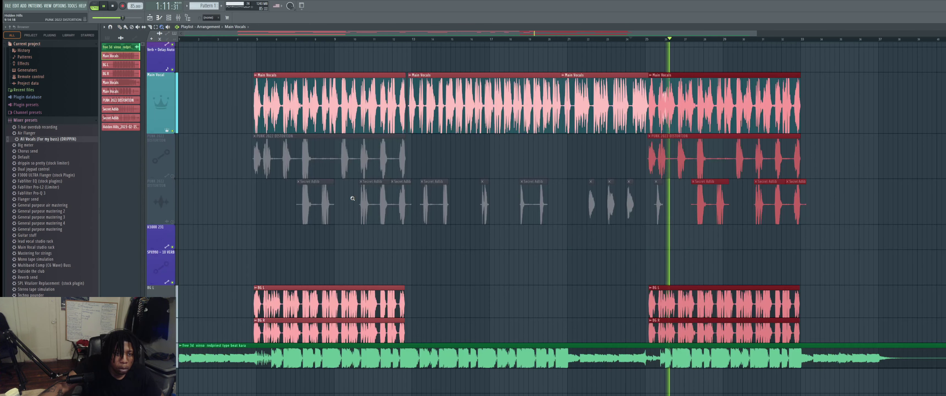
Listen across the join into the copied section and examine the Main Vocals crossfade and beat waveform up close
right_click(423, 204)
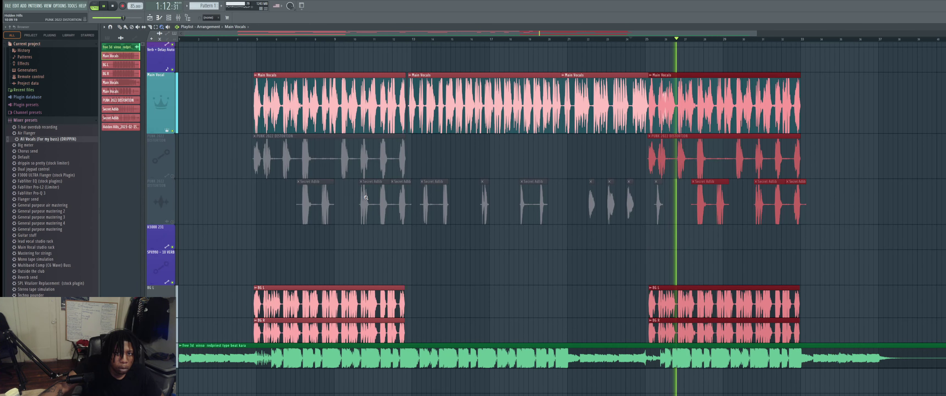
key("space")
left_click_drag(643, 180, 802, 394)
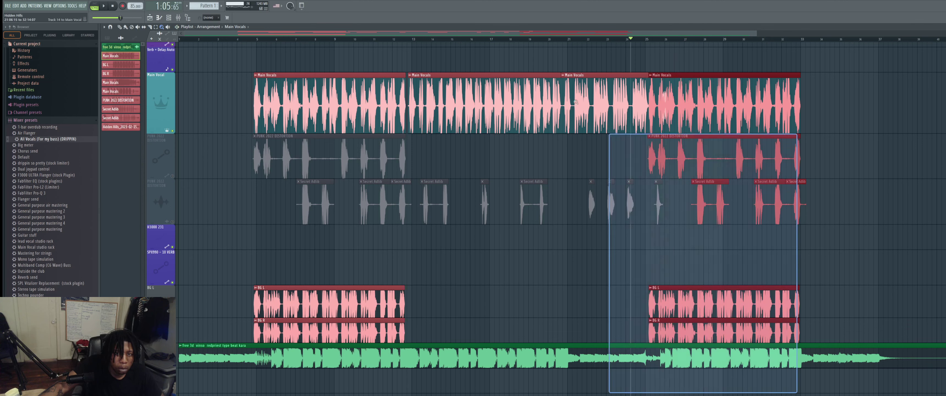
left_click_drag(646, 264, 455, 263)
scroll(668, 273, "down", 3)
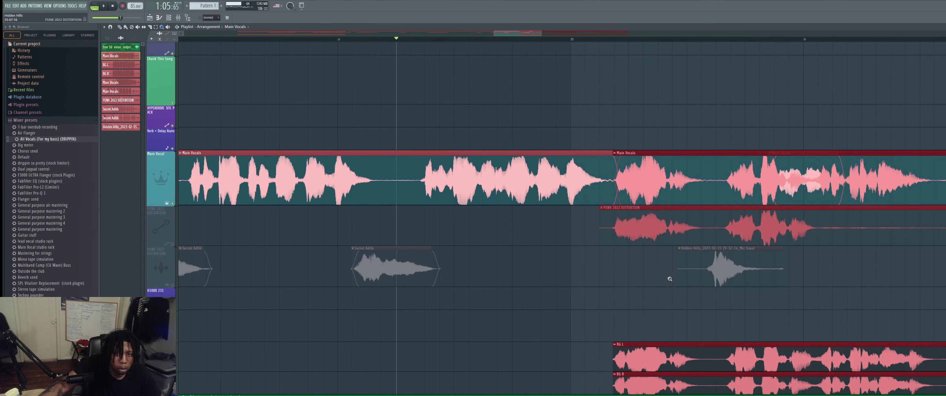
scroll(662, 318, "up", 3)
left_click_drag(674, 344, 543, 54)
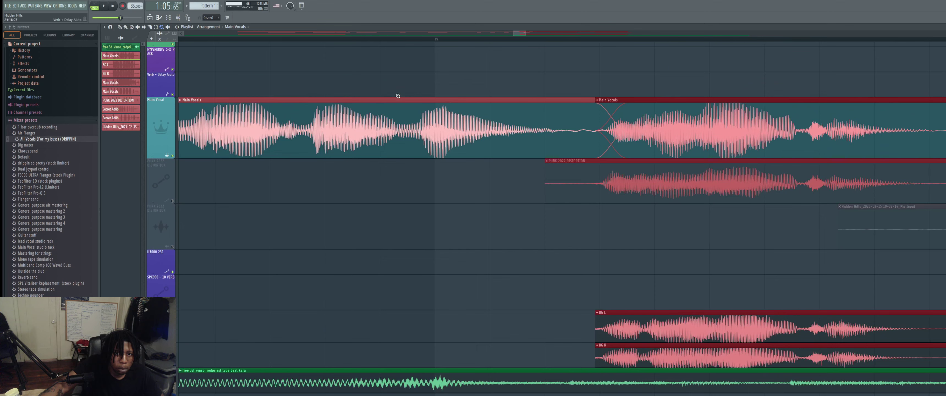
left_click_drag(709, 393, 572, 158)
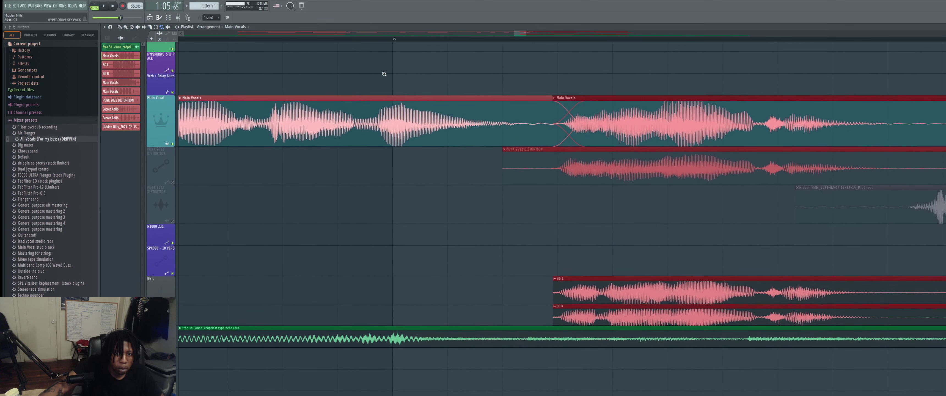
Close the spiff and DeEsser plugin windows behind the playlist
double_click(116, 28)
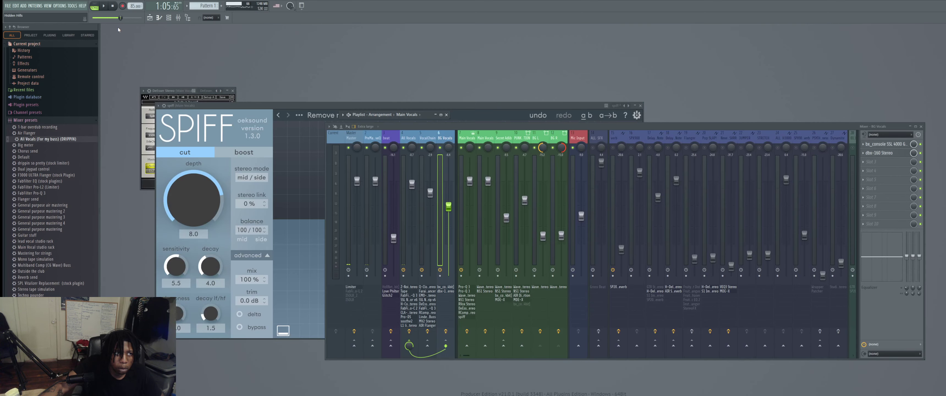
left_click(641, 105)
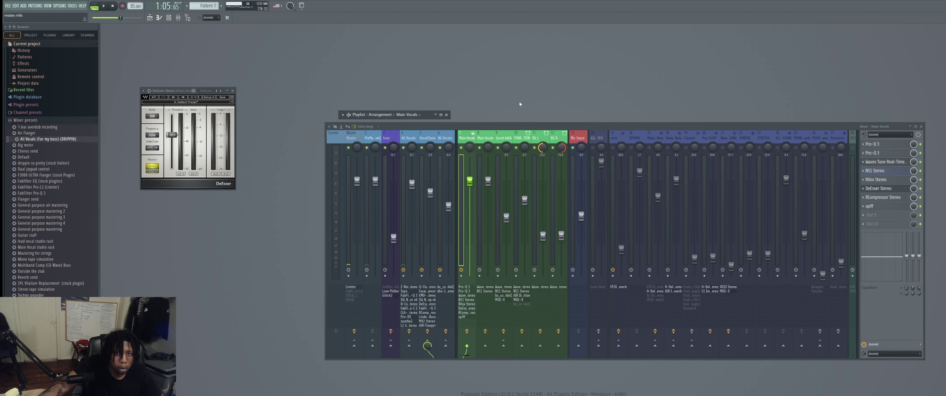
left_click(232, 91)
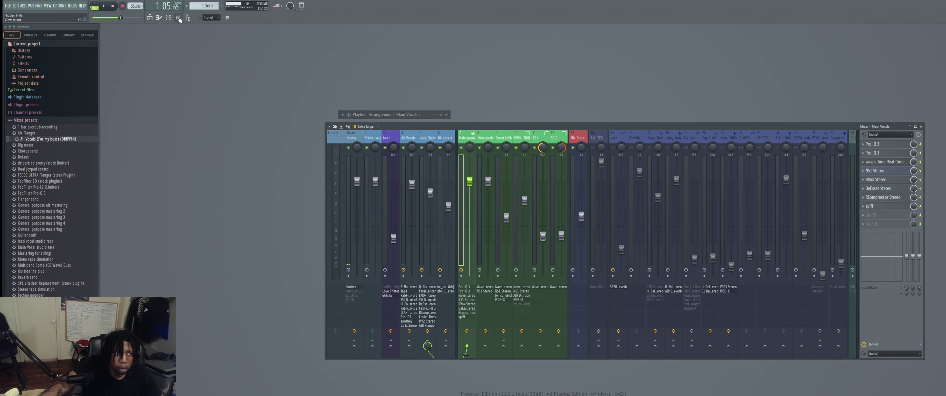
Look for the playlist among the editor windows, close the piano roll, restore the playlist to full size, and hide the mixer
left_click(170, 19)
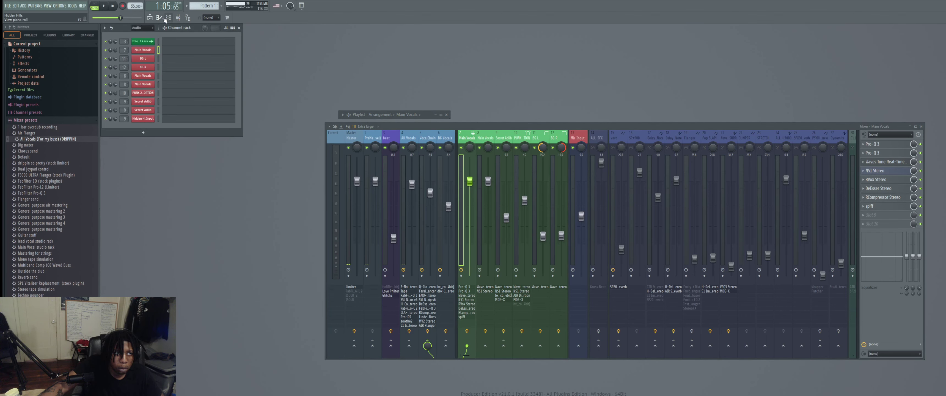
left_click(163, 19)
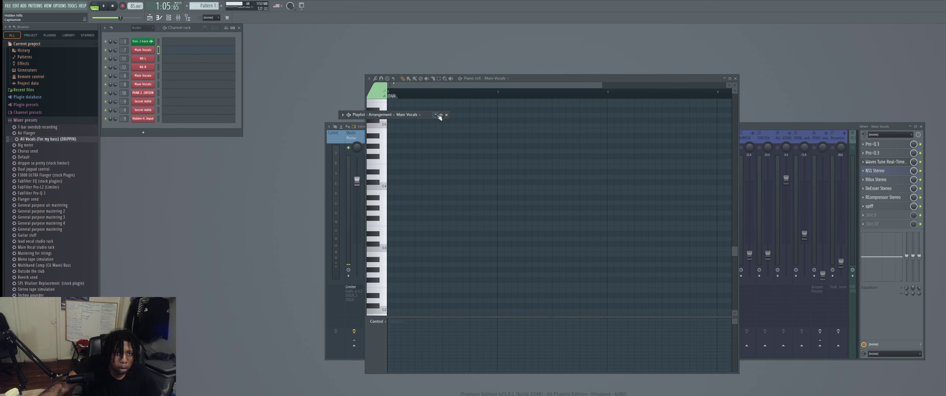
left_click(441, 114)
key("Return")
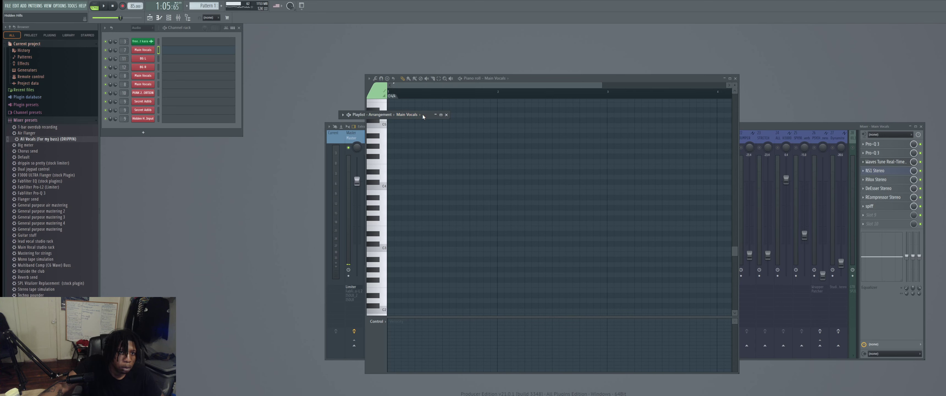
left_click(736, 79)
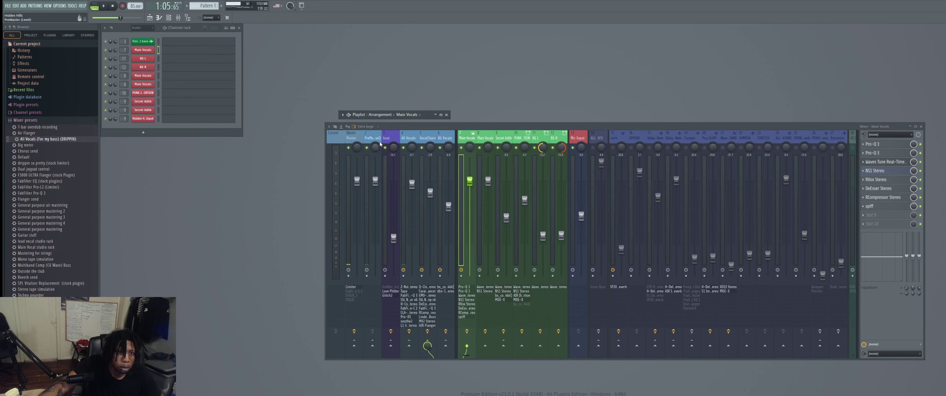
left_click(442, 115)
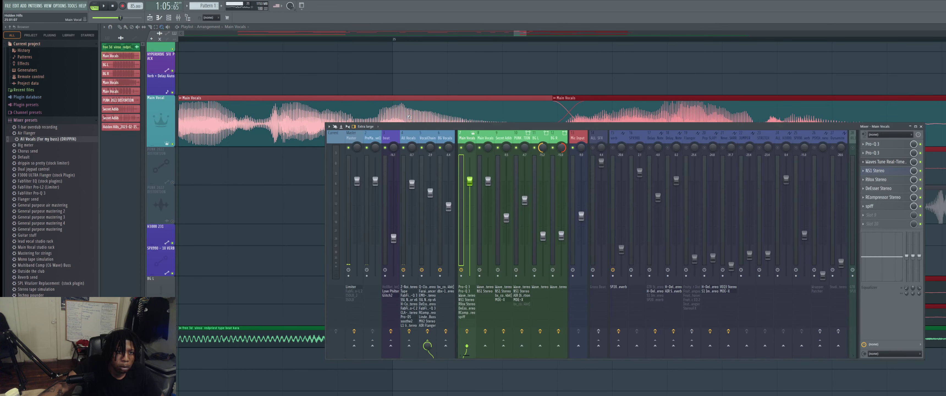
key("F9")
Replay the transition into the copied section and examine where its first words fall against the beat waveform
scroll(808, 383, "down", 5)
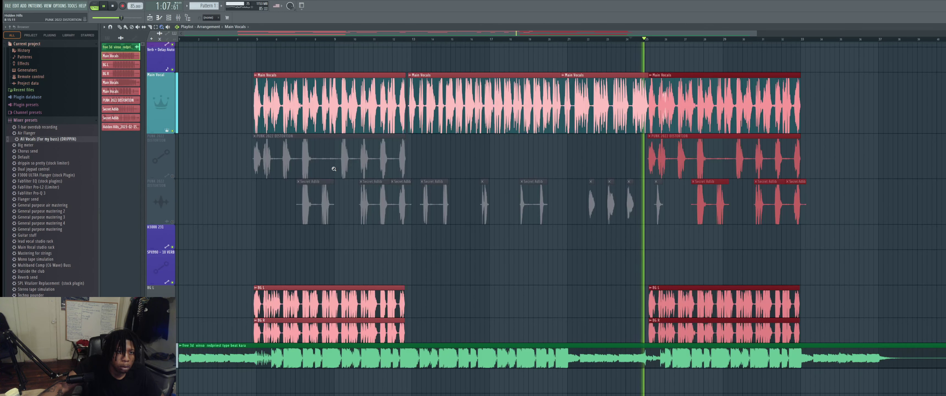
scroll(808, 383, "up", 3)
left_click_drag(708, 323, 580, 256)
key("space")
left_click_drag(667, 382, 549, 240)
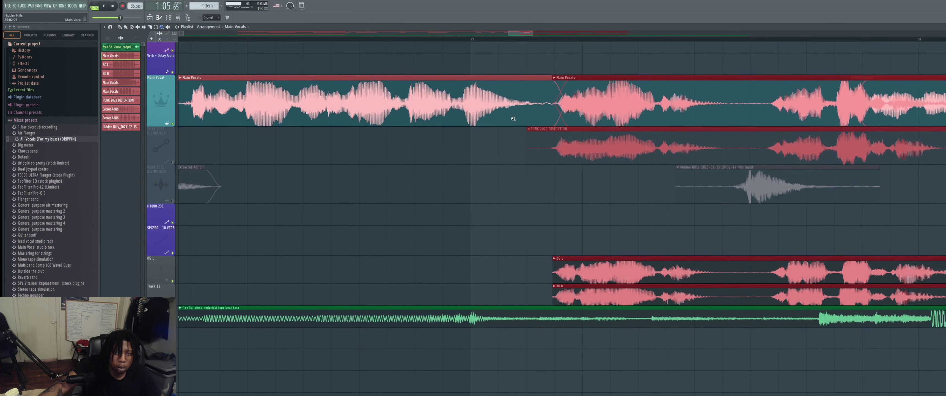
right_click(547, 241)
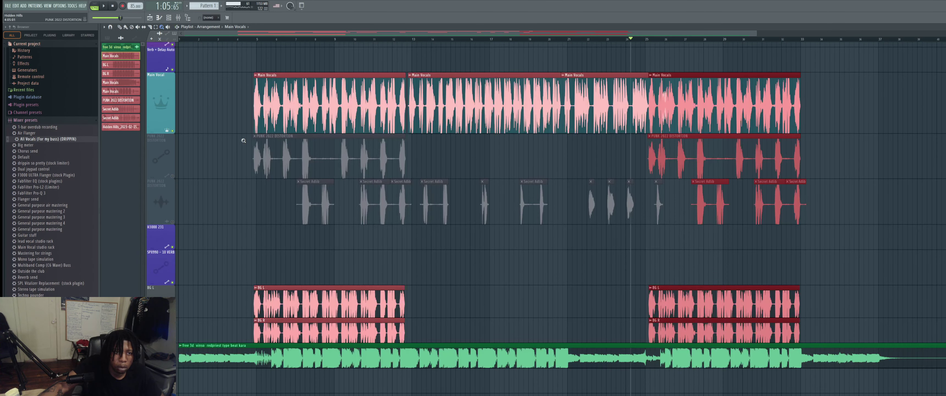
Play from just before the first vocal clip and again from just before the copied section to compare their timing
left_click(248, 40)
key("space")
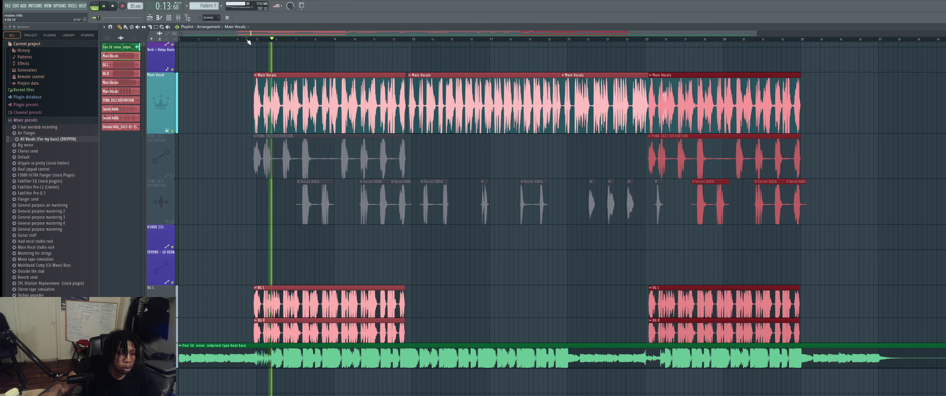
key("space")
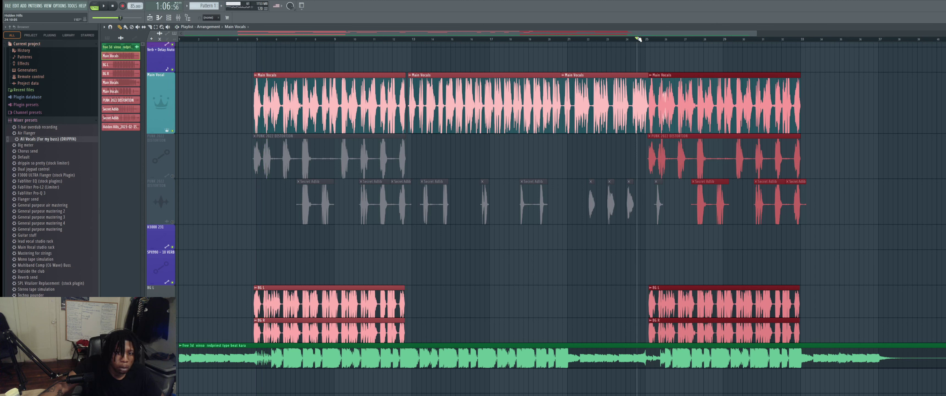
key("space")
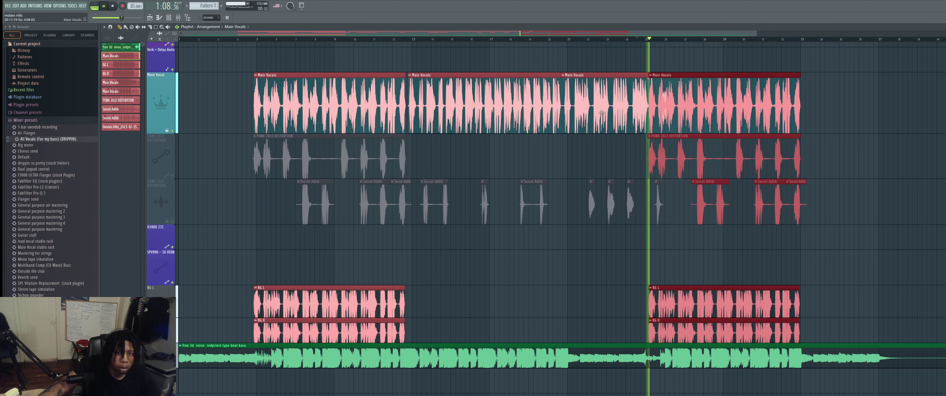
key("space")
key("z")
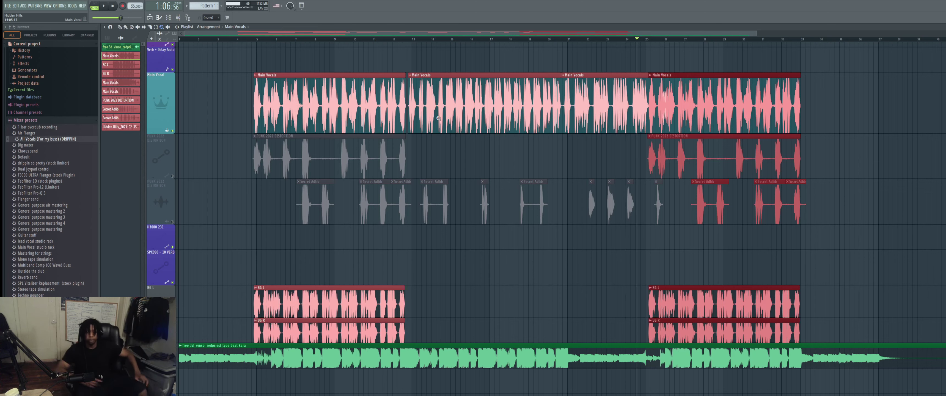
Move the copied vocal section later to leave a gap after the last long Main Vocals clip, and audition from that gap
key("space")
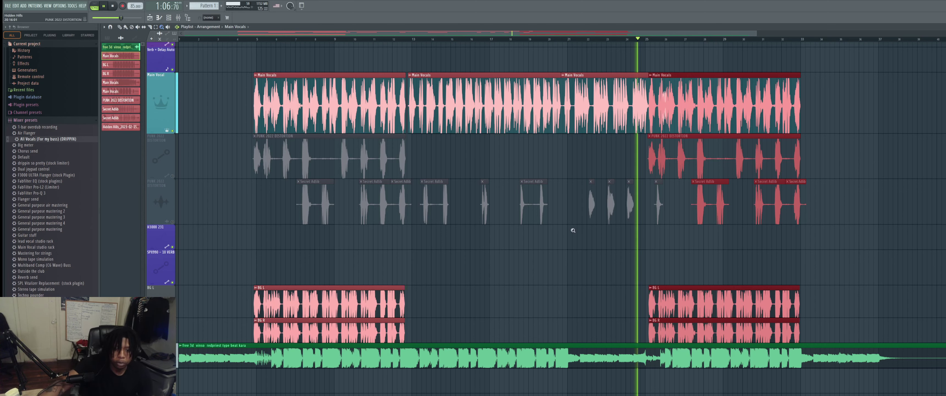
left_click_drag(735, 353, 560, 352)
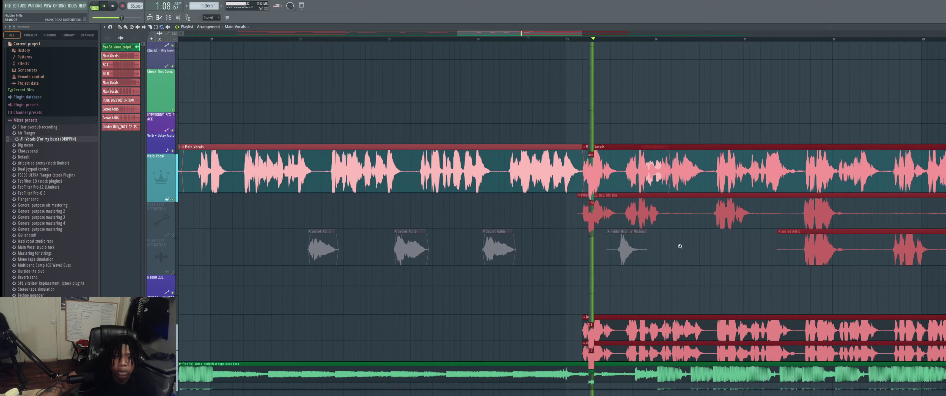
left_click_drag(719, 327, 560, 95)
left_click_drag(749, 353, 526, 92)
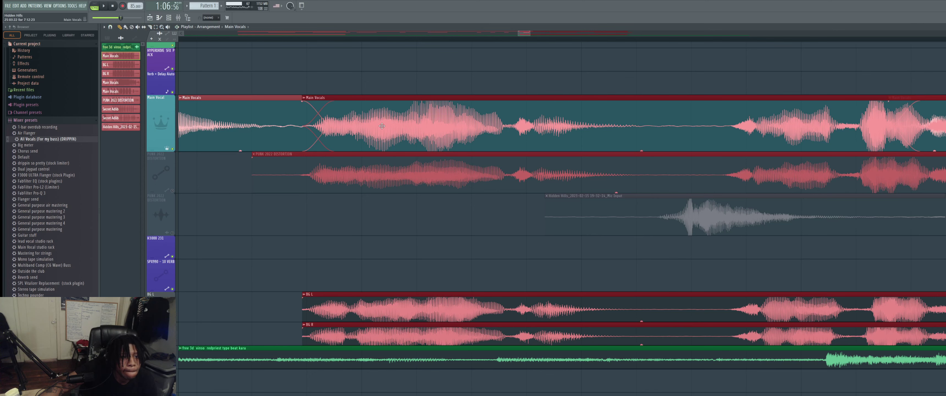
left_click_drag(382, 126, 584, 106)
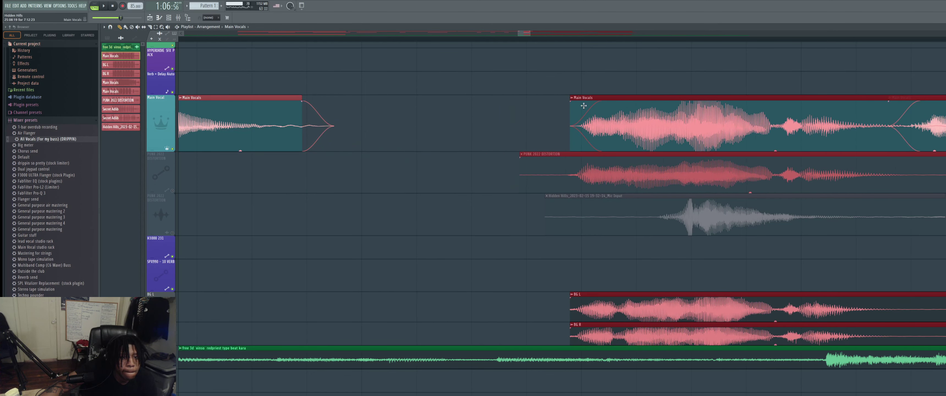
left_click(458, 40)
key("space")
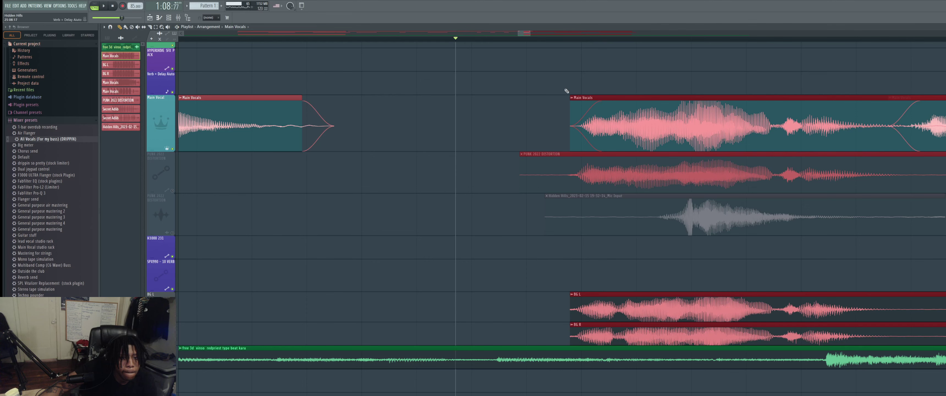
Nudge the copied vocal section a little later, audition it, and replay the first section's entry for reference
left_click_drag(603, 121, 658, 125)
key("space")
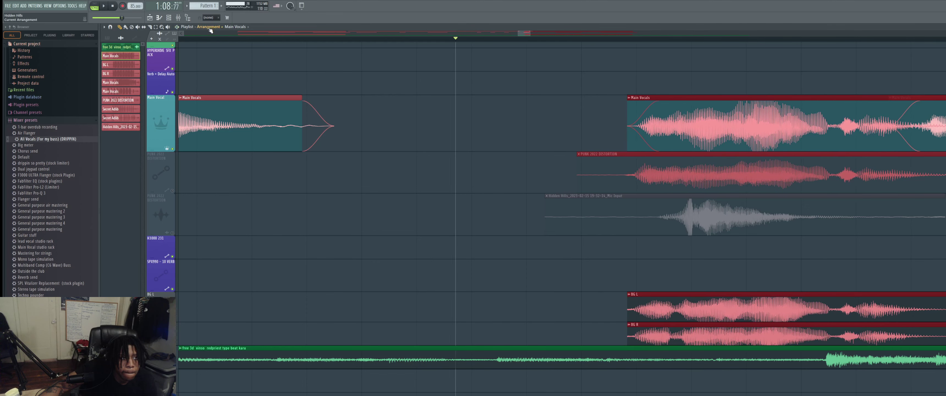
left_click(164, 27)
right_click(226, 119)
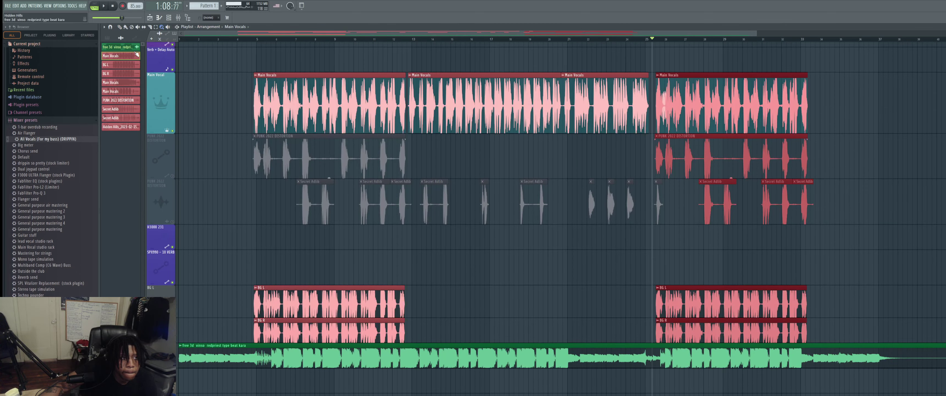
key("space")
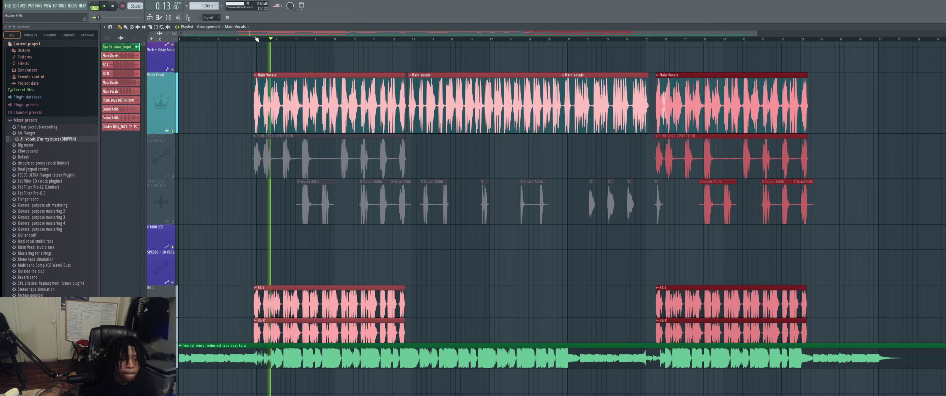
Move the copied vocal section later in two shifts, auditioning it from the gap after the last long Main Vocals clip
key("space")
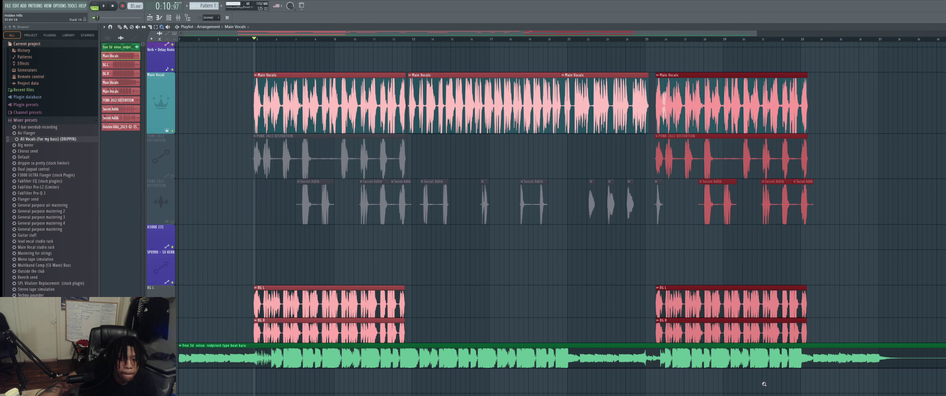
left_click_drag(744, 377, 637, 72)
left_click_drag(375, 354, 222, 59)
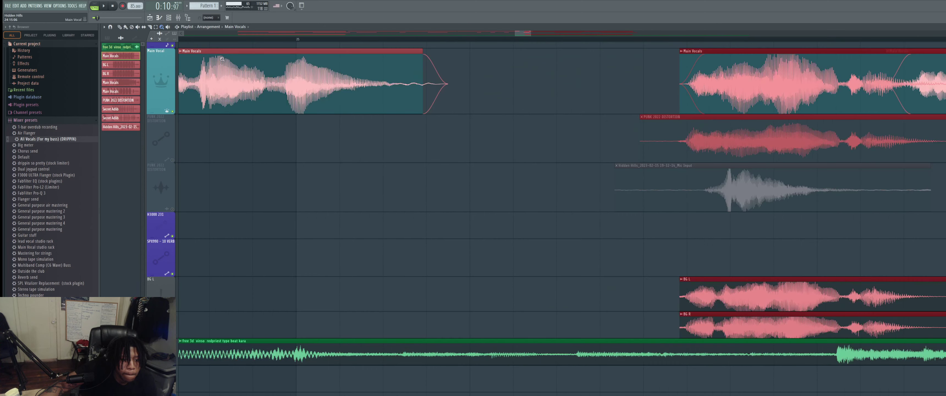
left_click(572, 38)
key("space")
key("space")
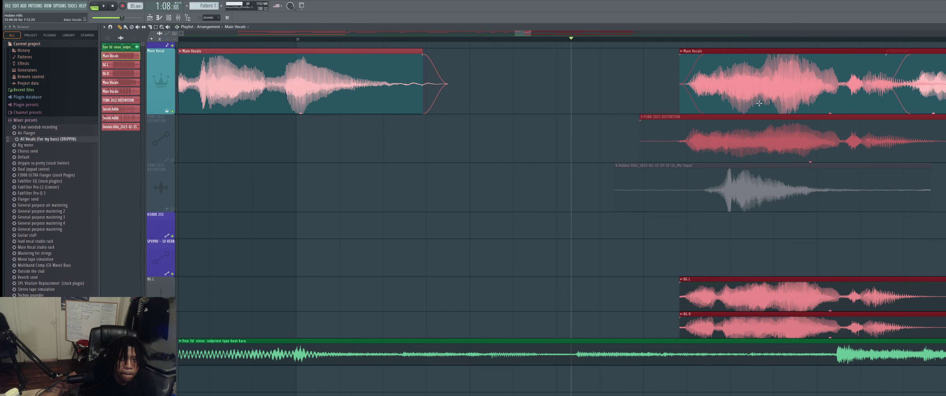
left_click_drag(748, 88, 867, 106)
key("space")
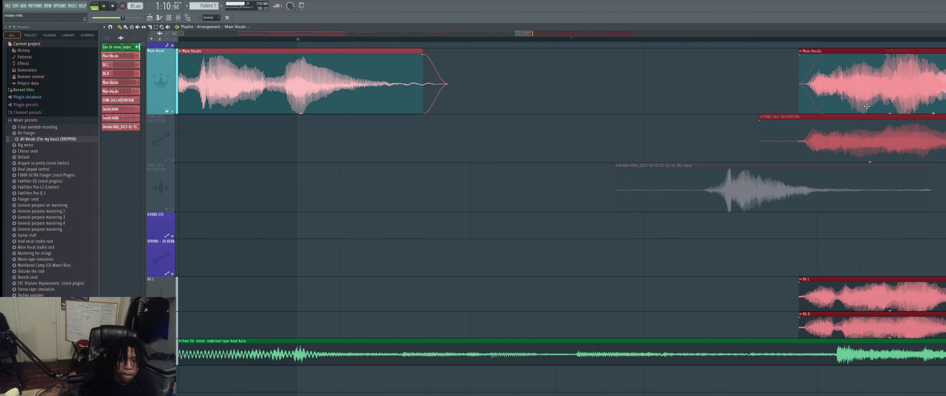
left_click_drag(853, 94, 879, 93)
key("space")
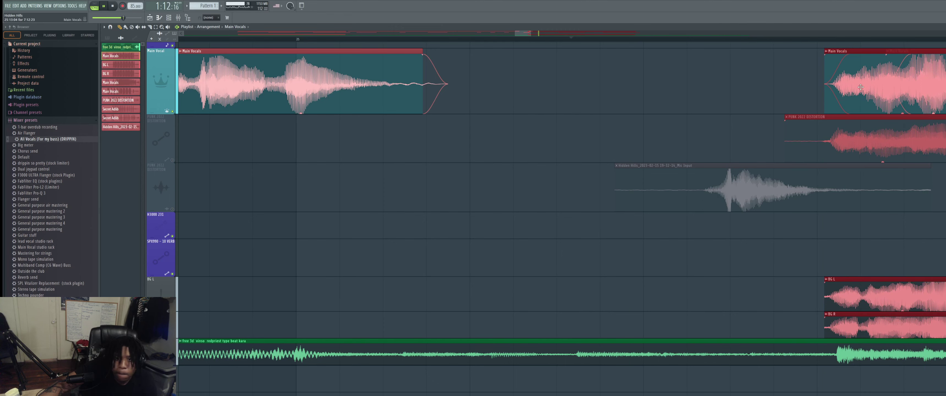
Replay the first vocal section's entry, then return to the gap before the copied section to compare their timing
right_click(392, 199)
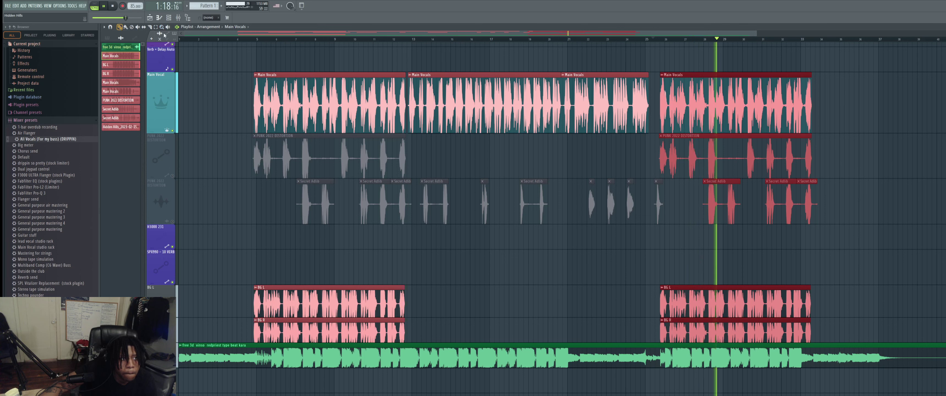
left_click(254, 41)
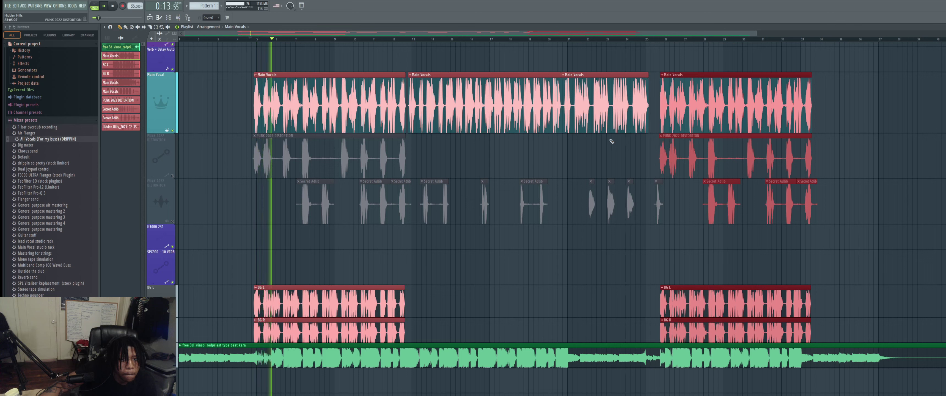
key("space")
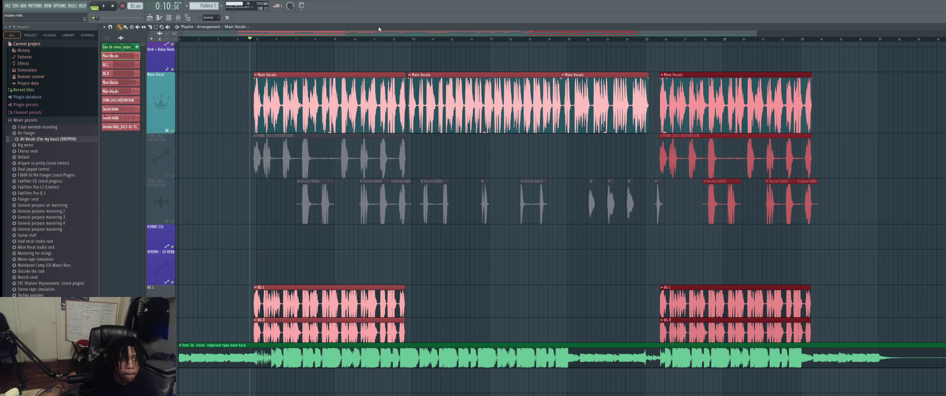
key("space")
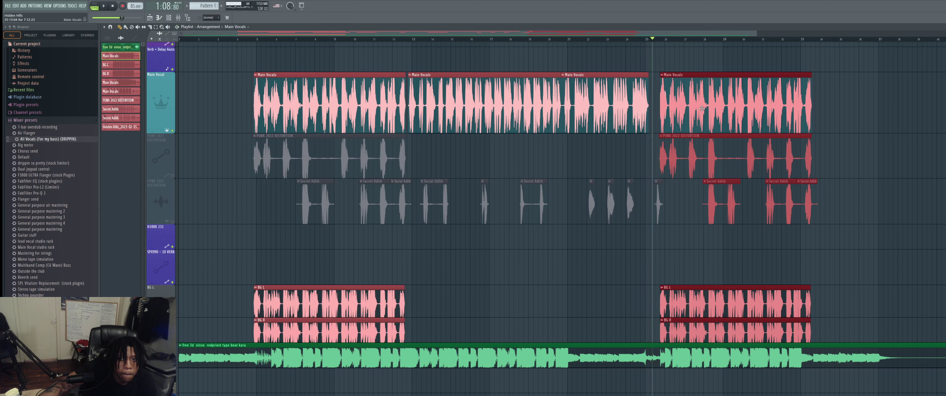
Move the copied vocal section far later, out of the way, and compare the first section's entry with the short Main Vocals clip left behind
left_click_drag(698, 110, 882, 114)
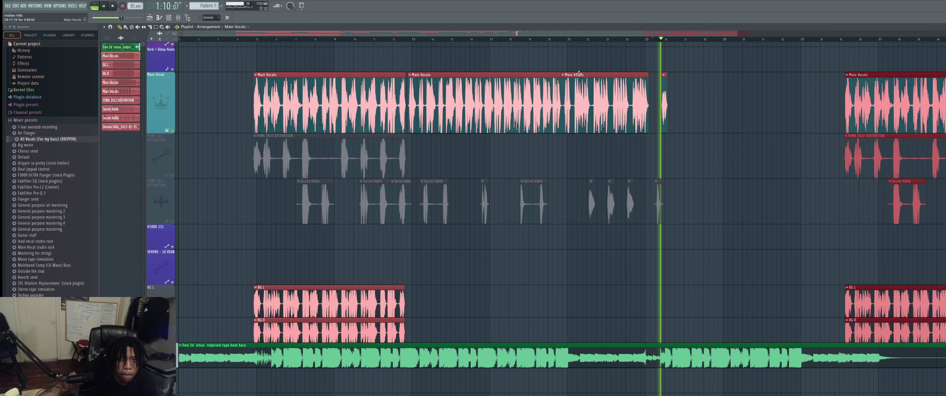
key("space")
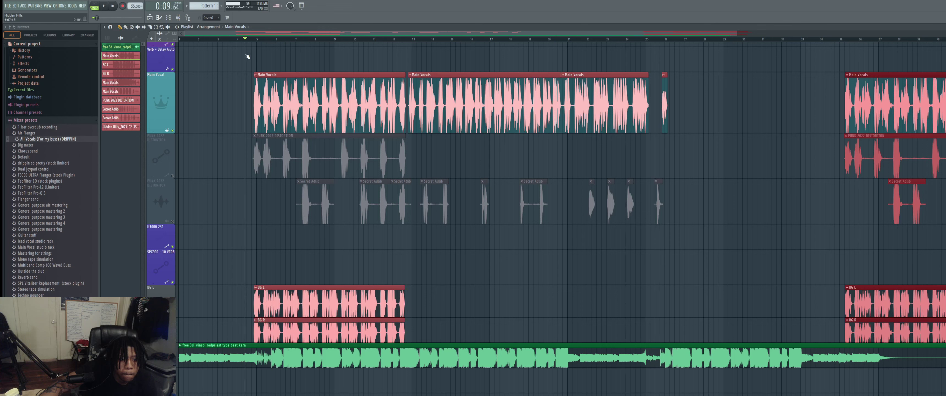
key("space")
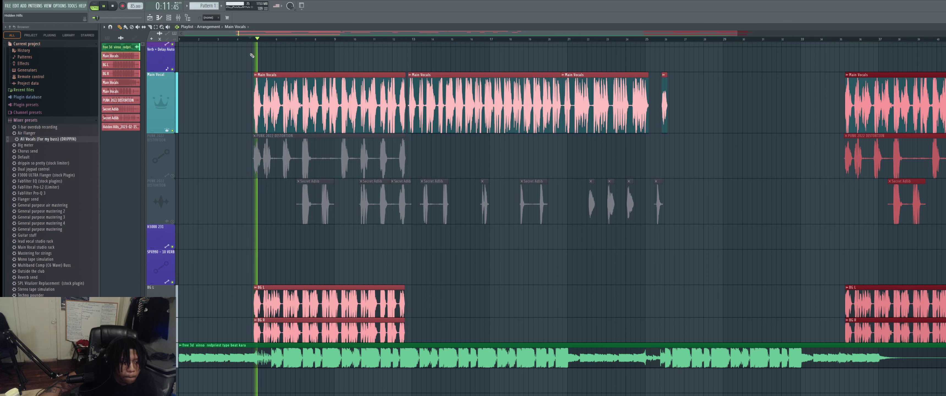
key("space")
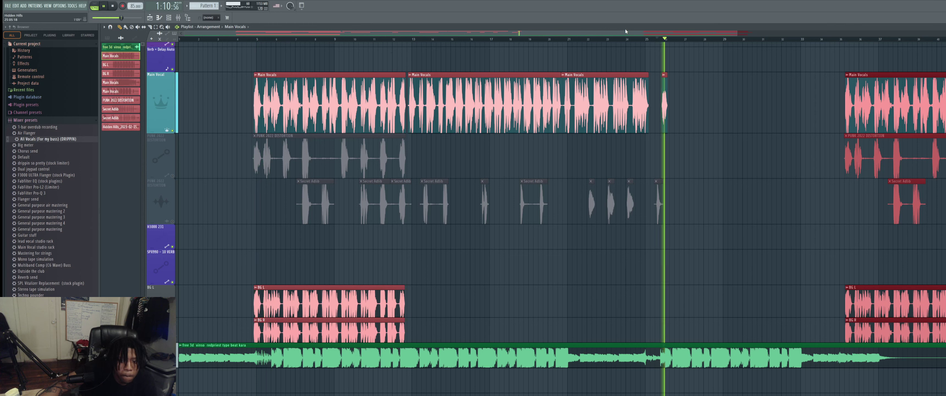
key("space")
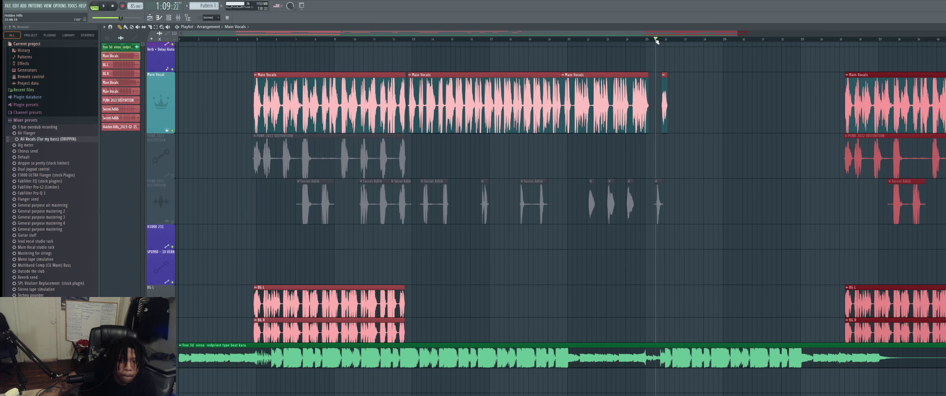
key("space")
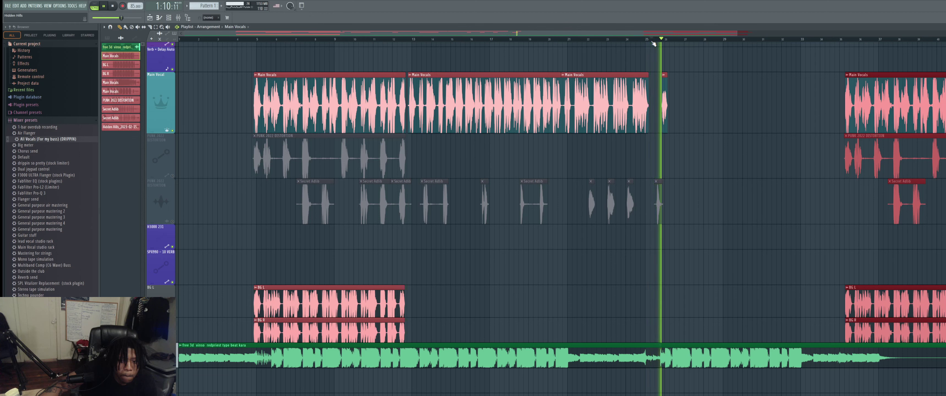
key("space")
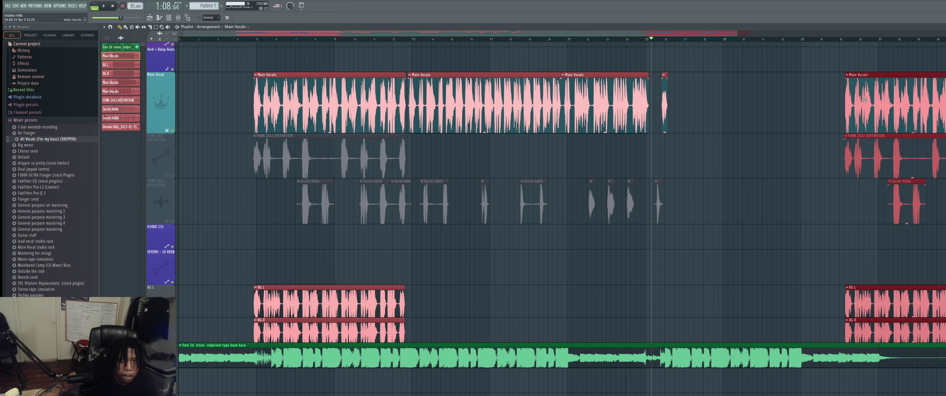
Move the copied vocal section back to start directly after the last long Main Vocals clip and audition it
left_click_drag(857, 96, 670, 90)
key("space")
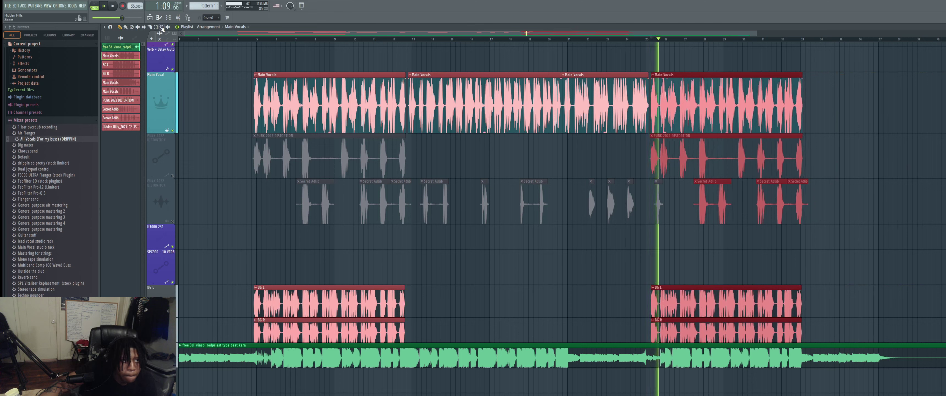
key("space")
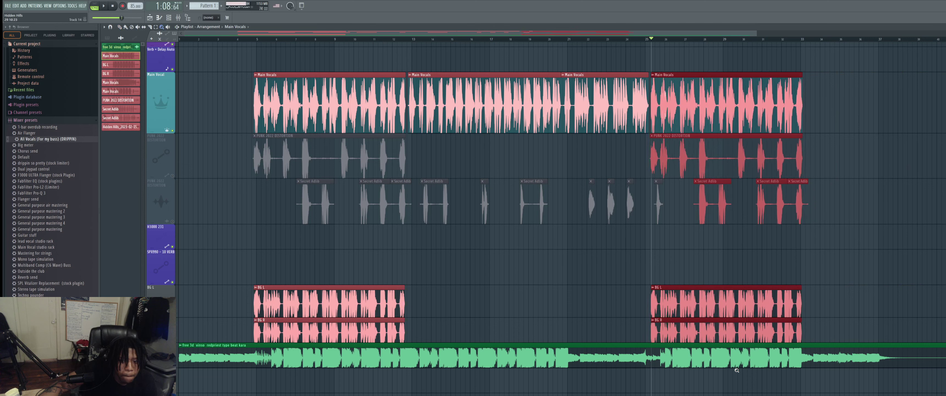
Nudge the copied vocal section slightly later to widen the gap after the last long Main Vocals clip, and audition it
left_click_drag(730, 376, 605, 88)
left_click_drag(786, 361, 609, 108)
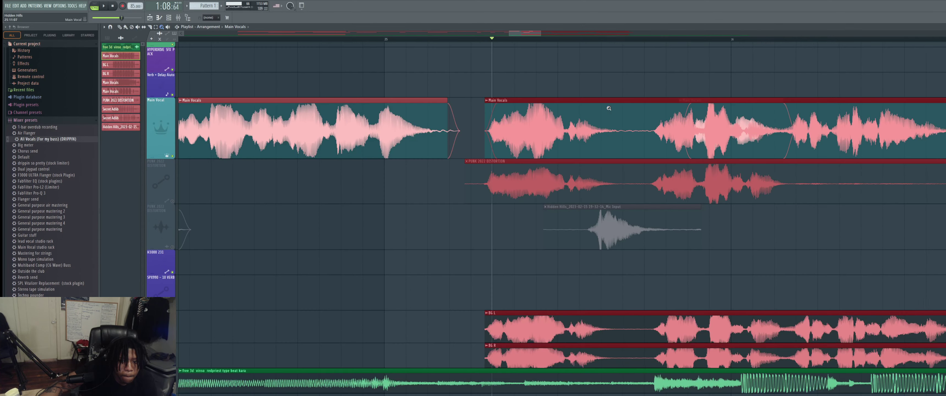
left_click_drag(612, 275, 334, 106)
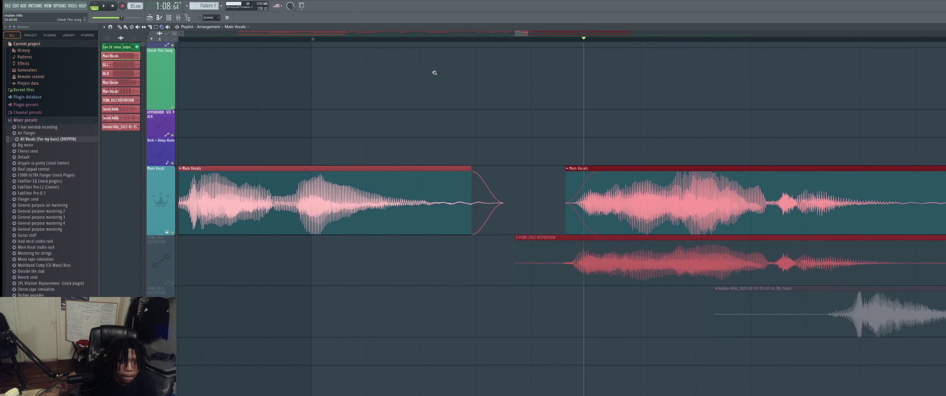
left_click_drag(609, 179, 627, 179)
key("space")
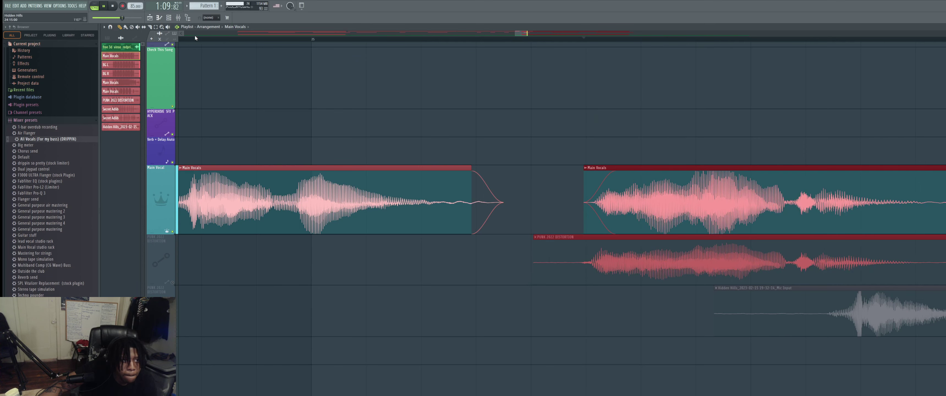
Try the copied vocal section earlier, starting at the end of the last long Main Vocals clip, and audition the transition
left_click(162, 27)
right_click(375, 161)
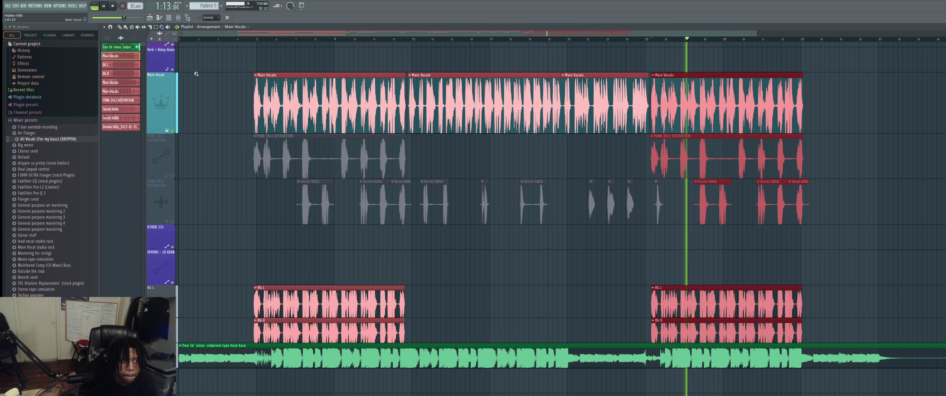
left_click_drag(756, 373, 469, 70)
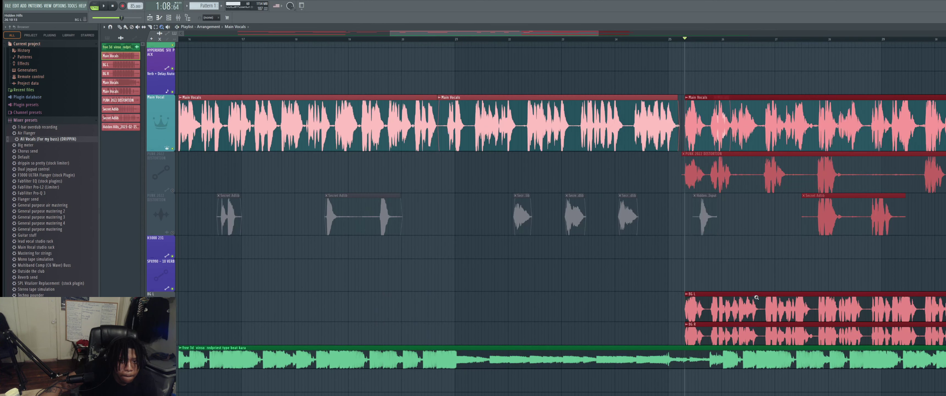
left_click_drag(765, 329, 531, 95)
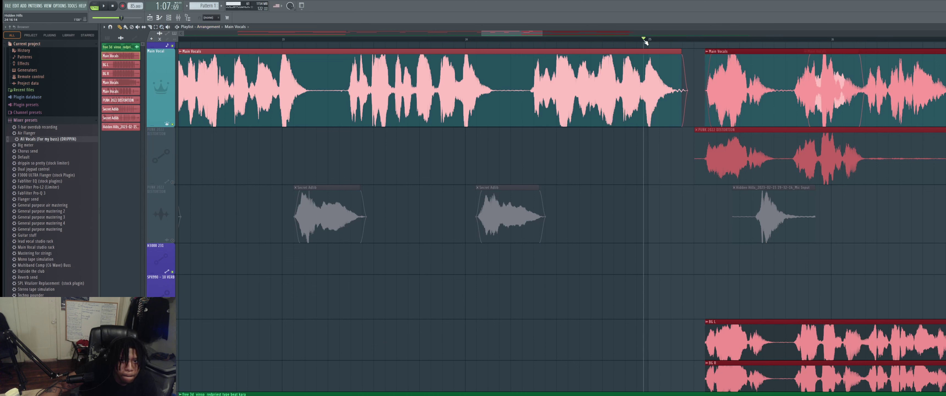
left_click_drag(725, 80, 703, 82)
key("space")
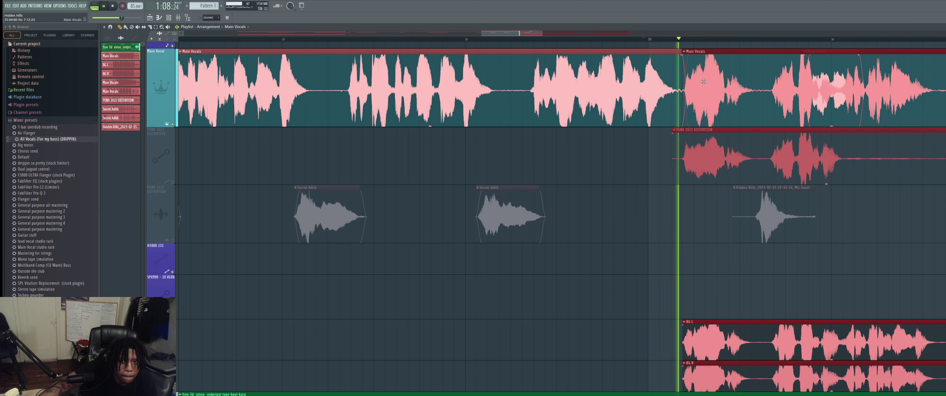
key("space")
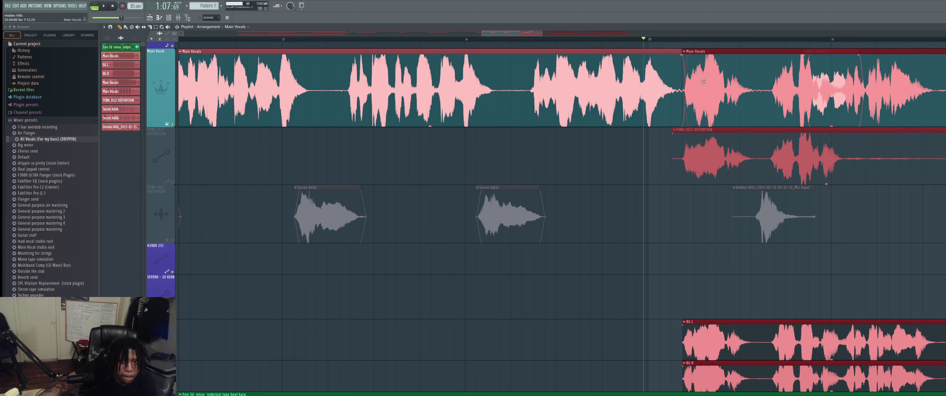
Move the copied vocal section later to reopen the gap, pull it back slightly, and audition the new position
left_click_drag(703, 82, 745, 84)
key("space")
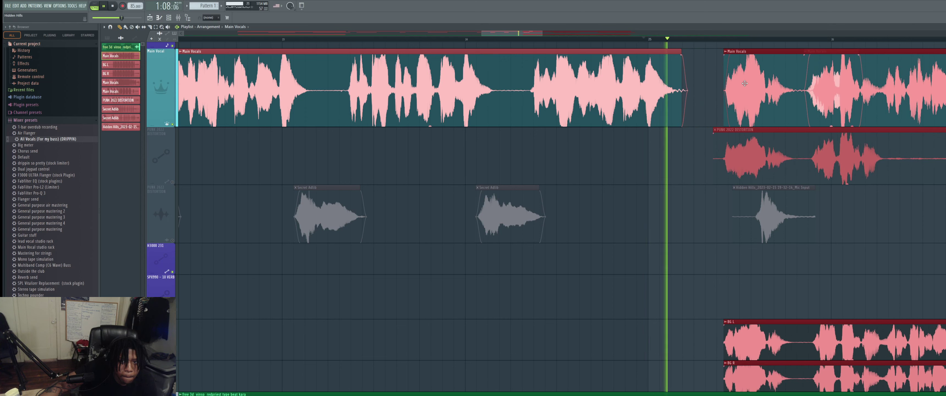
key("space")
left_click_drag(744, 84, 740, 82)
key("space")
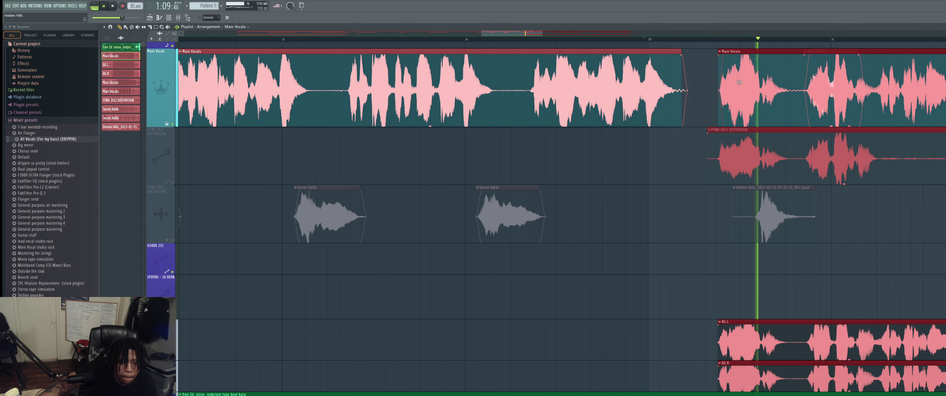
Fine-tune the copied vocal section with two tiny shifts earlier, replaying from the last words of the preceding Main Vocals clip
key("space")
left_click_drag(740, 82, 738, 82)
key("space")
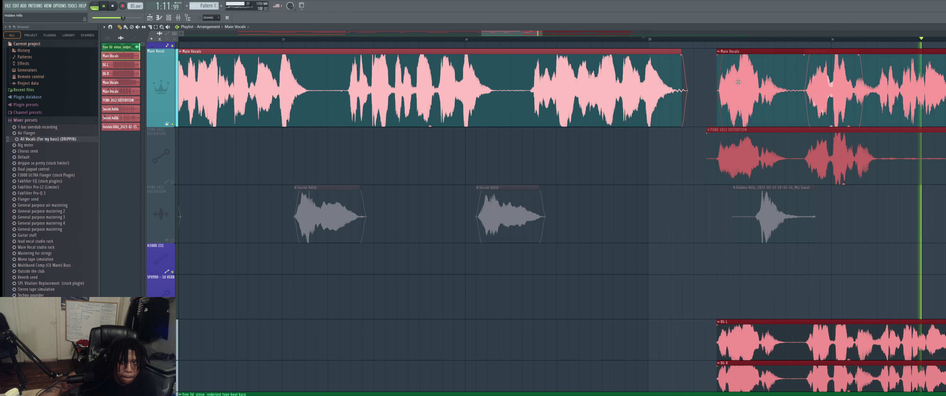
left_click_drag(738, 82, 738, 82)
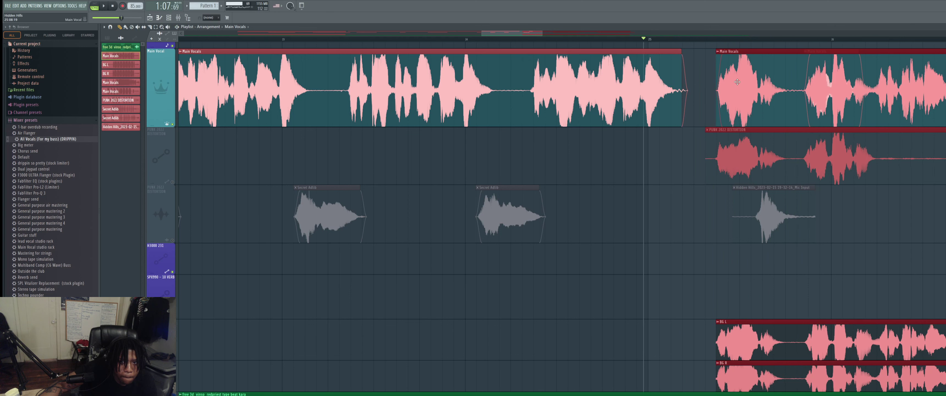
key("space")
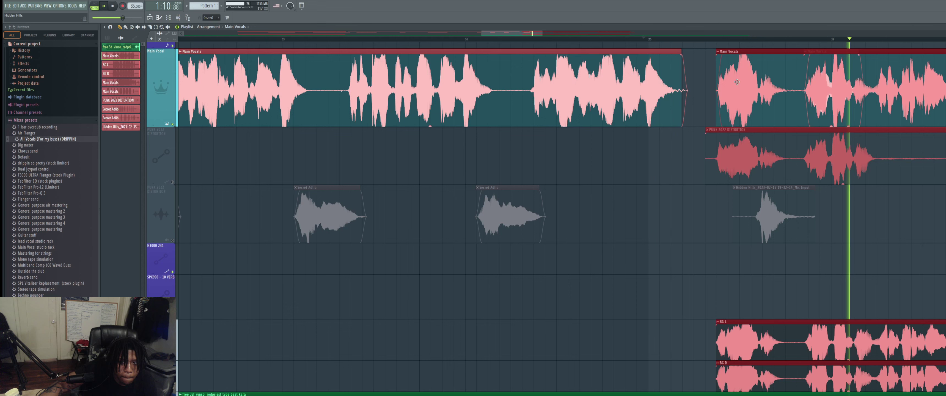
key("space")
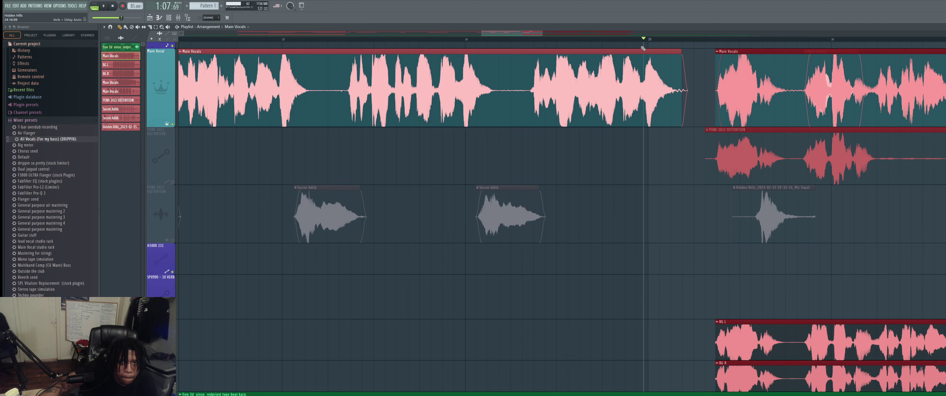
key("space")
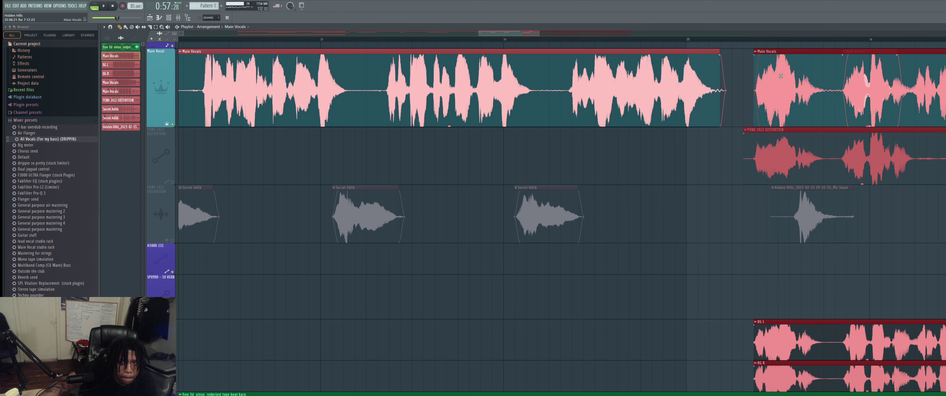
Shift the copied vocal section slightly later and audition its entry from before the preceding clip's final phrase
left_click_drag(782, 76, 765, 77)
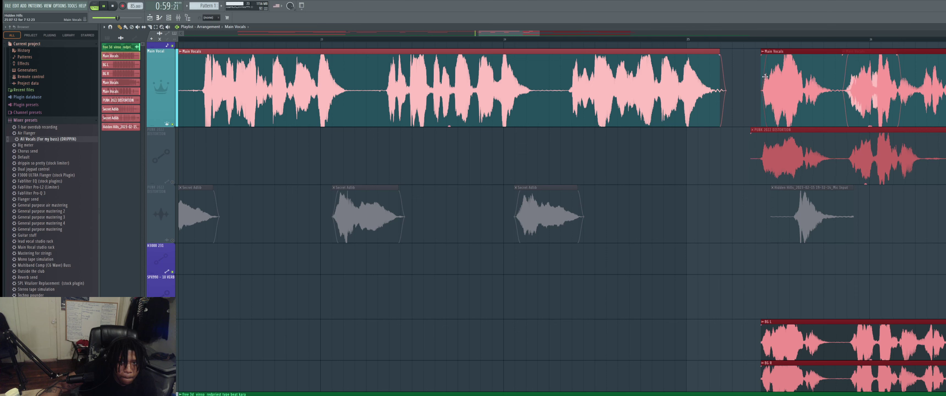
left_click(536, 40)
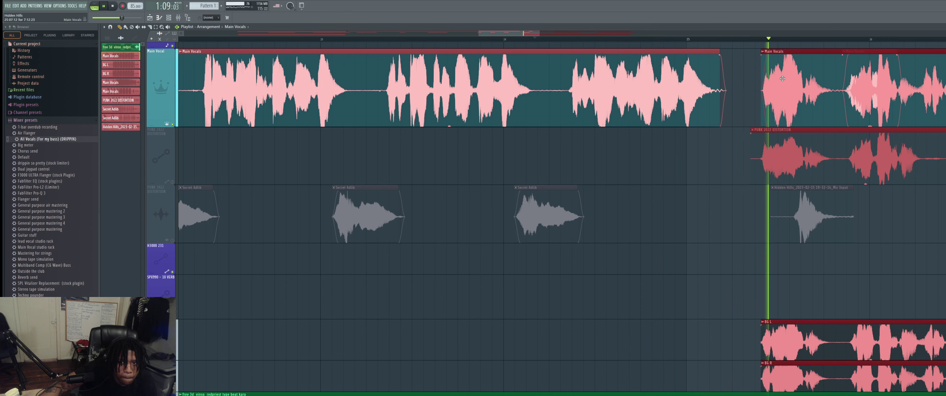
key("space")
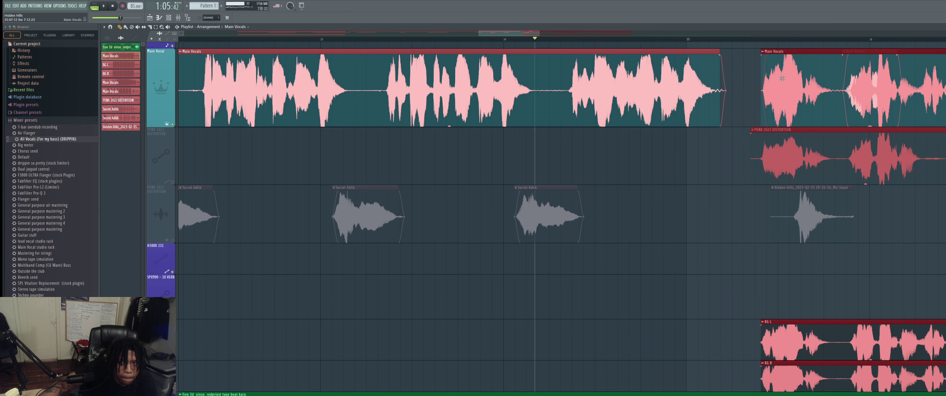
Nudge the copied vocal section a touch later twice more, replaying from the preceding clip's final phrase after each move
left_click_drag(782, 78, 783, 73)
key("space")
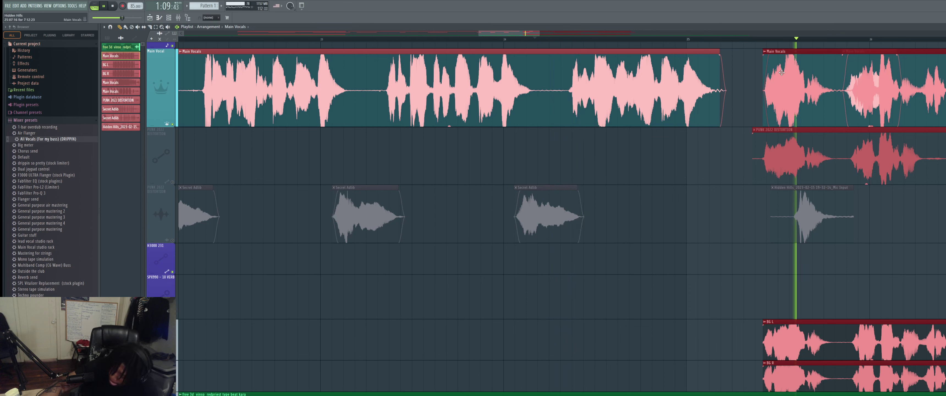
key("space")
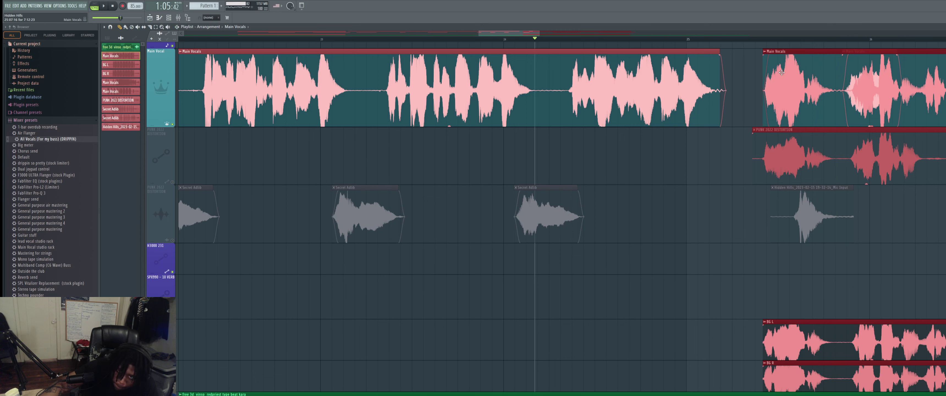
left_click_drag(782, 73, 784, 72)
key("space")
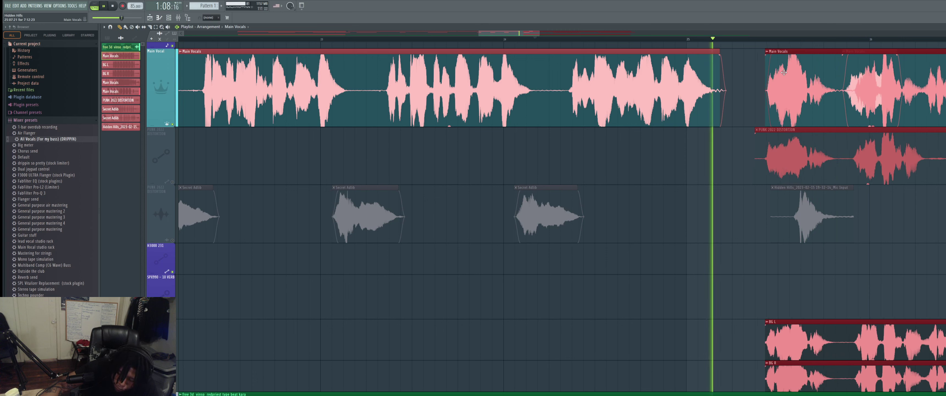
Nudge the selected repeat-hook vocal clips slightly later on the timeline and play back their entry against the beat
key("space")
left_click_drag(784, 72, 793, 72)
key("space")
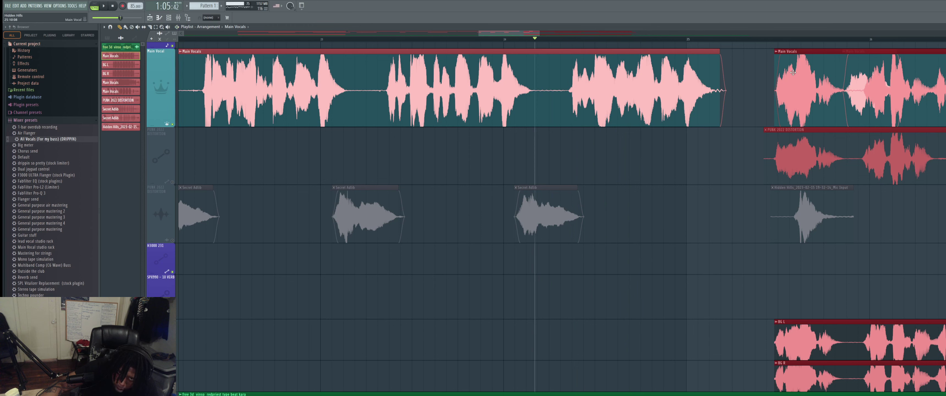
left_click_drag(793, 72, 796, 73)
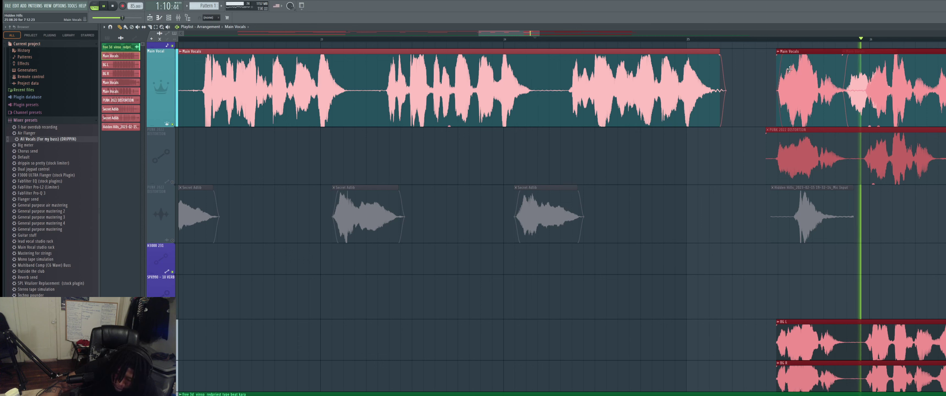
left_click_drag(790, 69, 791, 69)
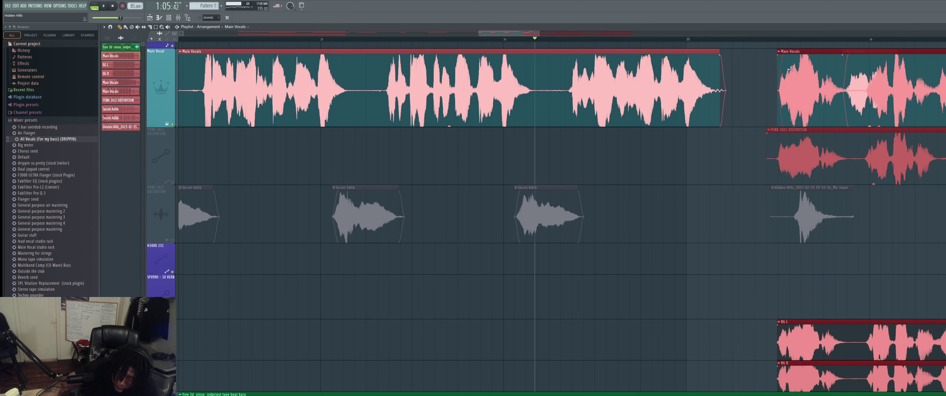
key("space")
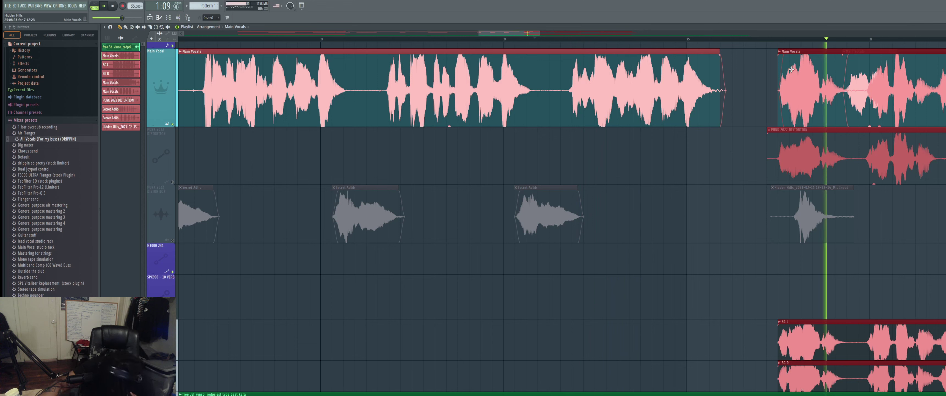
key("space")
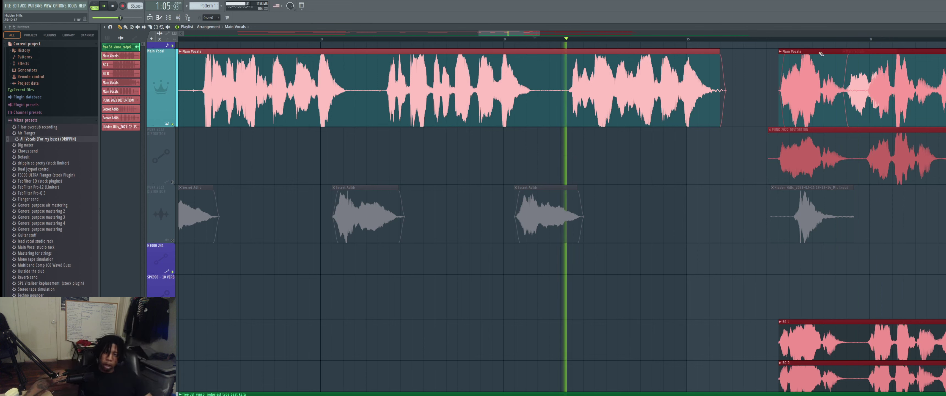
Shift the selected hook vocals a little later again and audition the transition from the end of the verse
left_click_drag(802, 100, 805, 101)
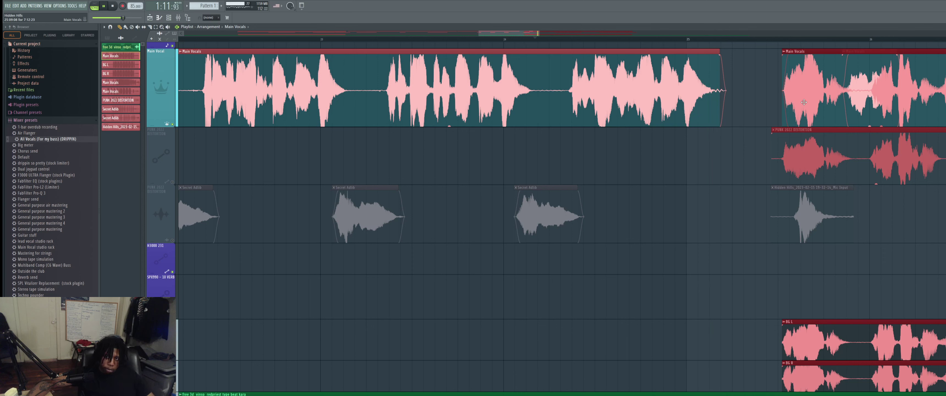
left_click_drag(804, 102, 807, 103)
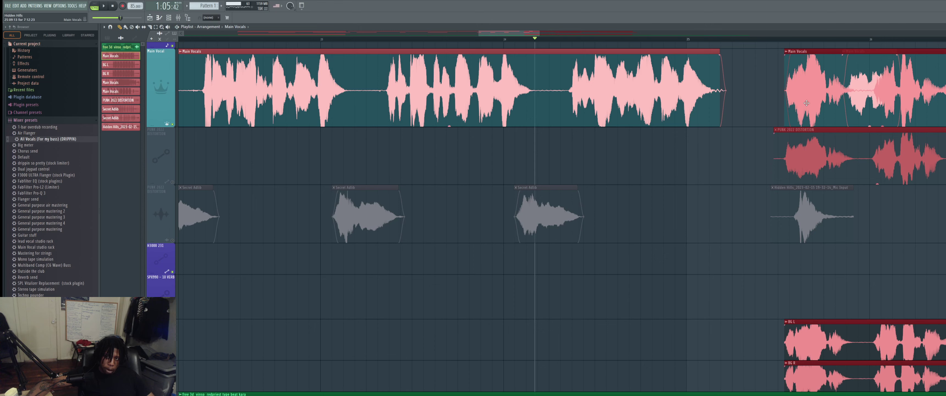
key("space")
scroll(698, 158, "down", 1)
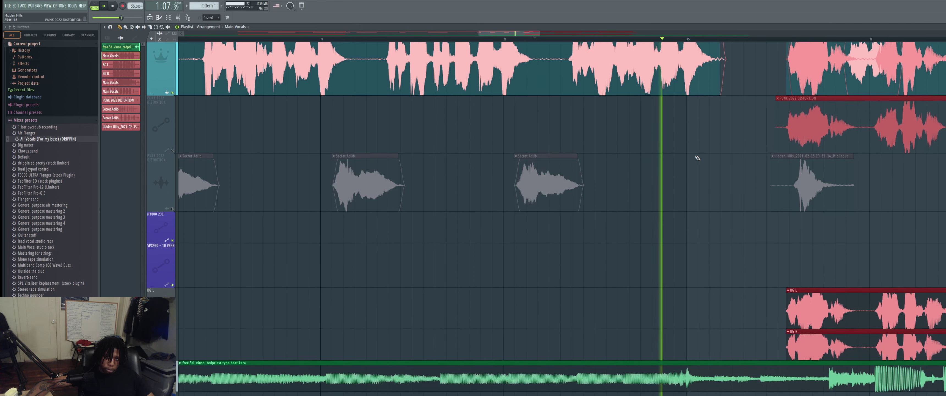
scroll(698, 158, "down", 3)
scroll(698, 156, "up", 2)
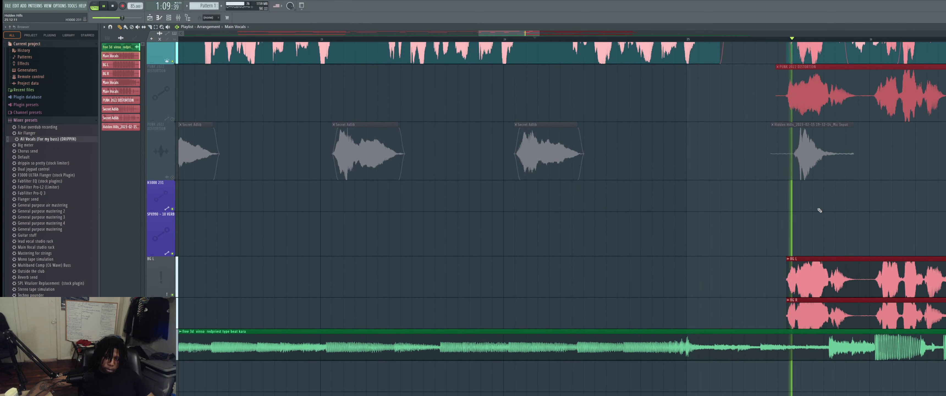
key("space")
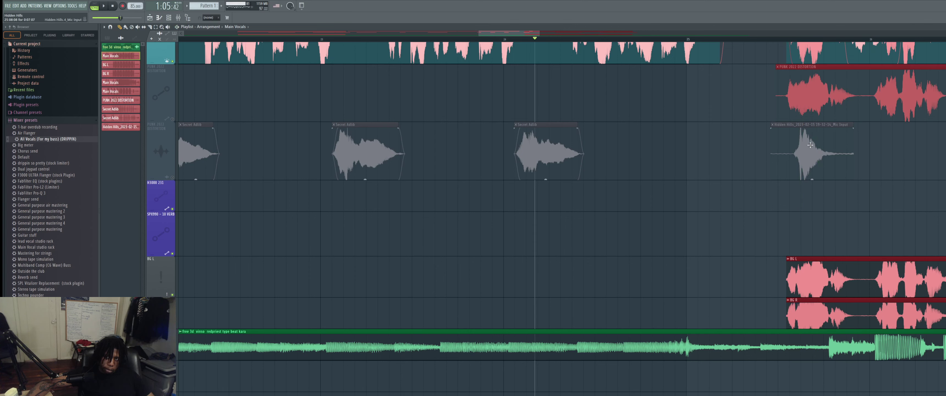
Fine-tune the repeat-hook vocals with tiny later shifts, replaying the lead-in to judge the timing
scroll(811, 143, "up", 2)
key("space")
scroll(805, 147, "down", 1)
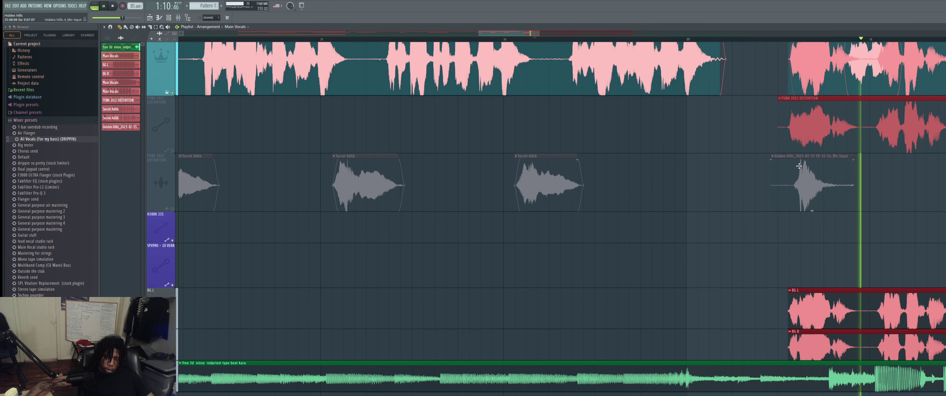
key("space")
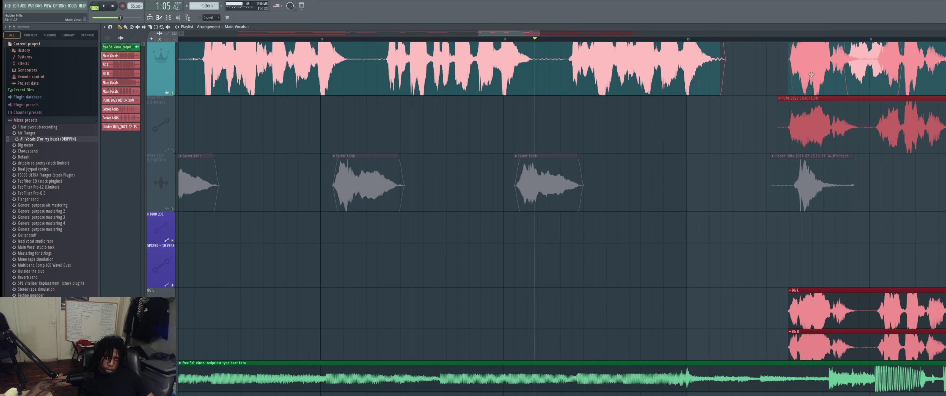
key("space")
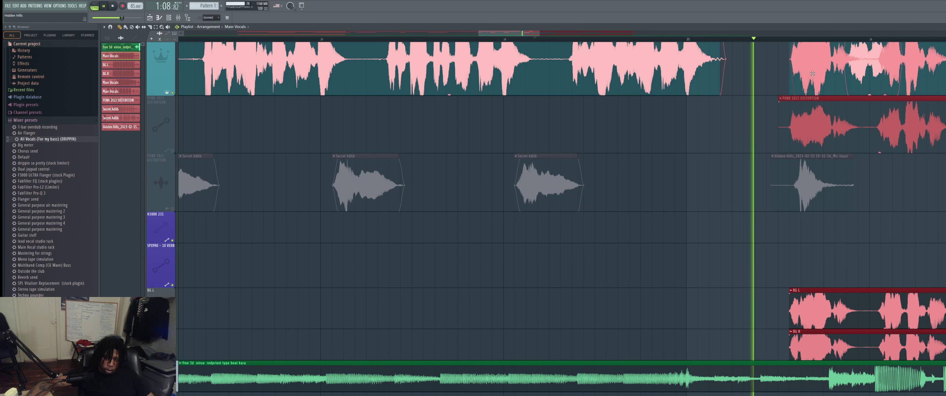
key("space")
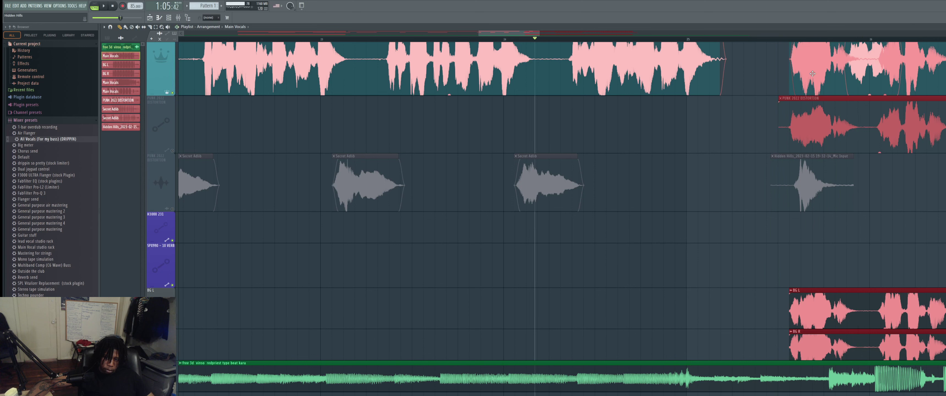
Try a clearly later placement for the selected vocal group, past the onset of the muted ad-lib, and audition it
left_click_drag(813, 74, 818, 74)
key("space")
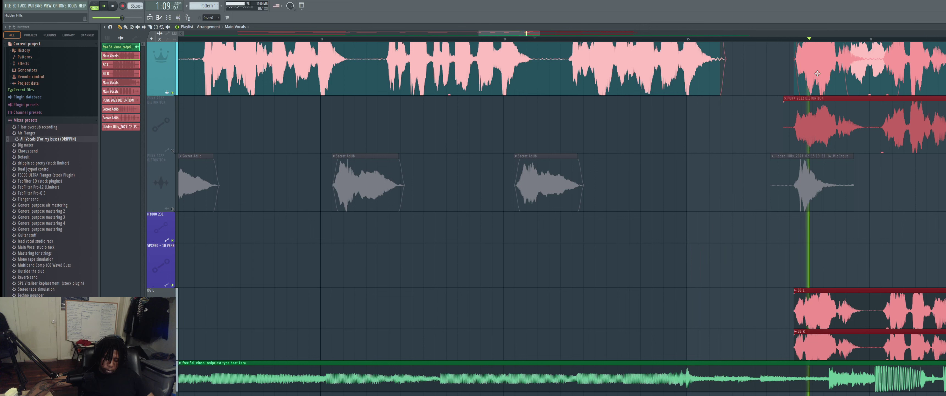
key("space")
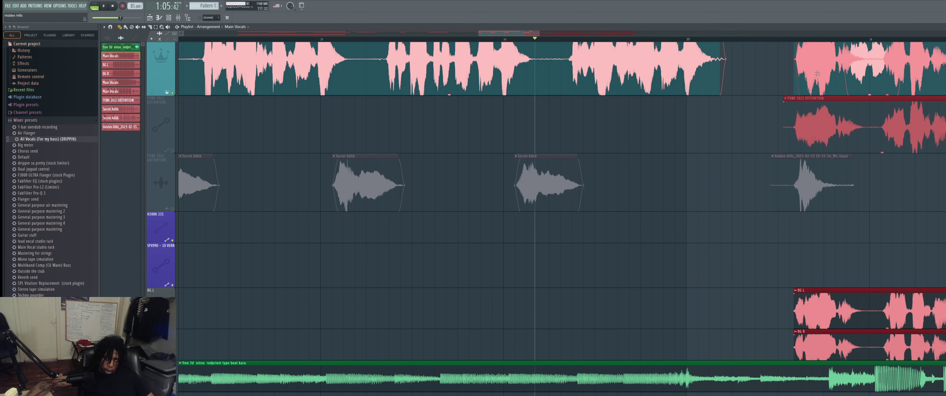
left_click_drag(818, 73, 836, 78)
key("space")
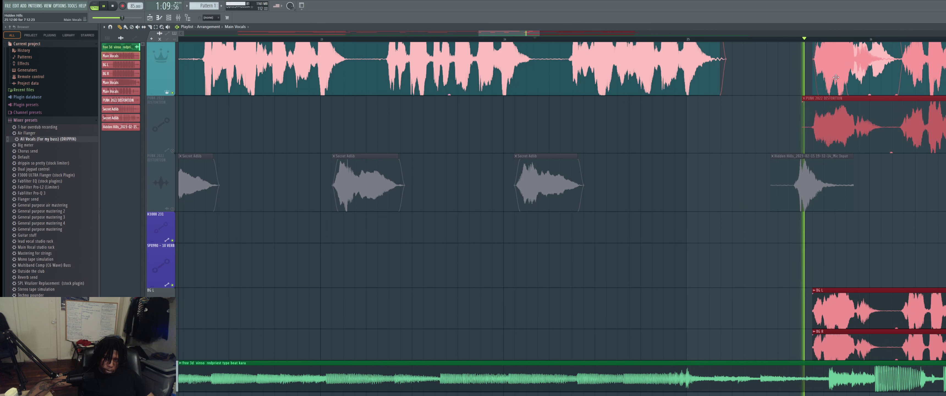
key("space")
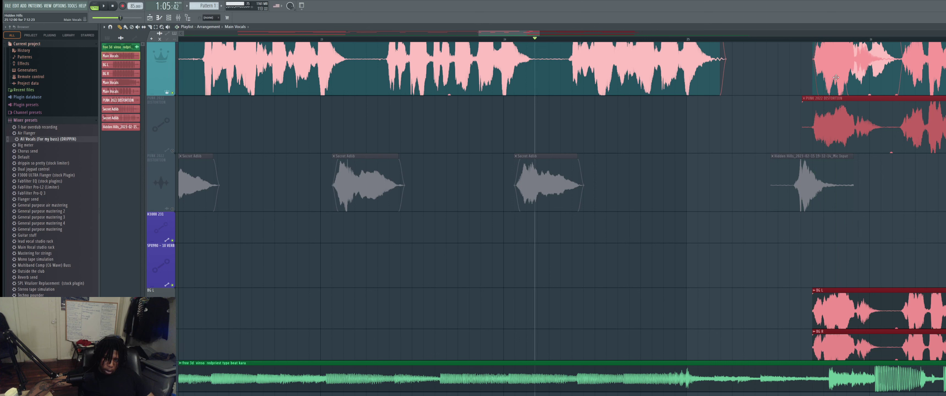
left_click_drag(835, 76, 836, 77)
key("space")
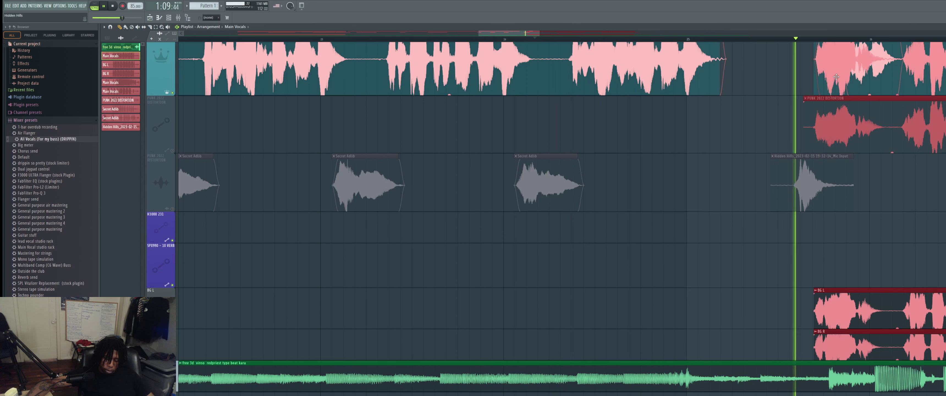
key("space")
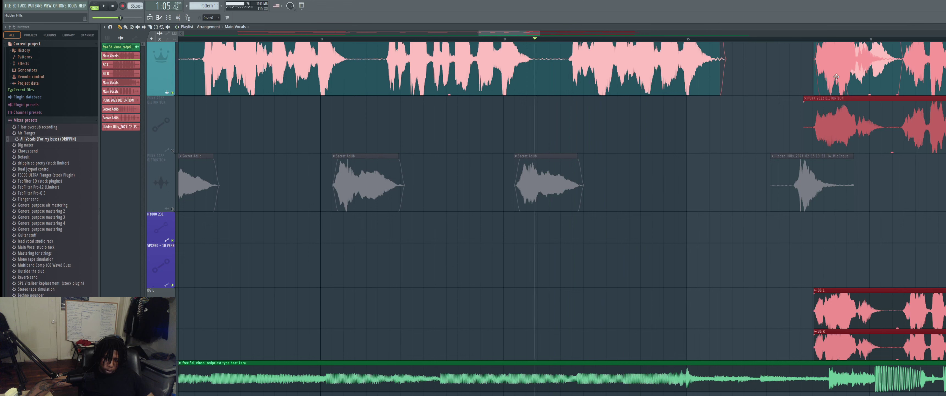
Test still later starts for the selected vocal group, then move it back earlier over the muted ad-lib
left_click_drag(837, 77, 838, 78)
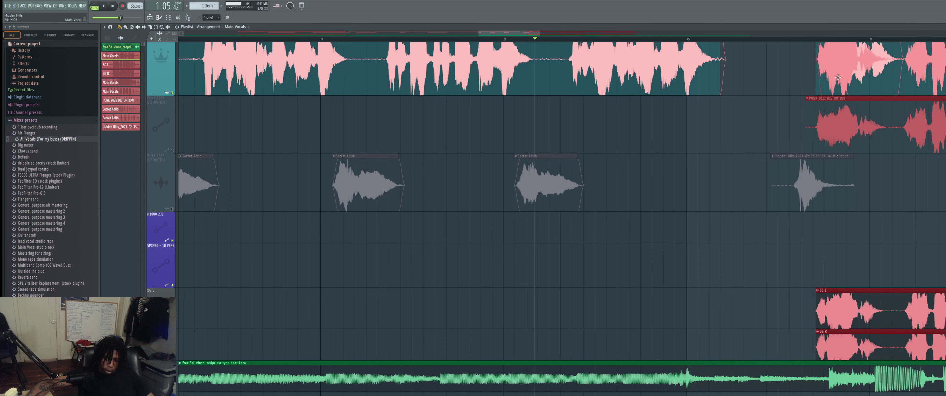
key("space")
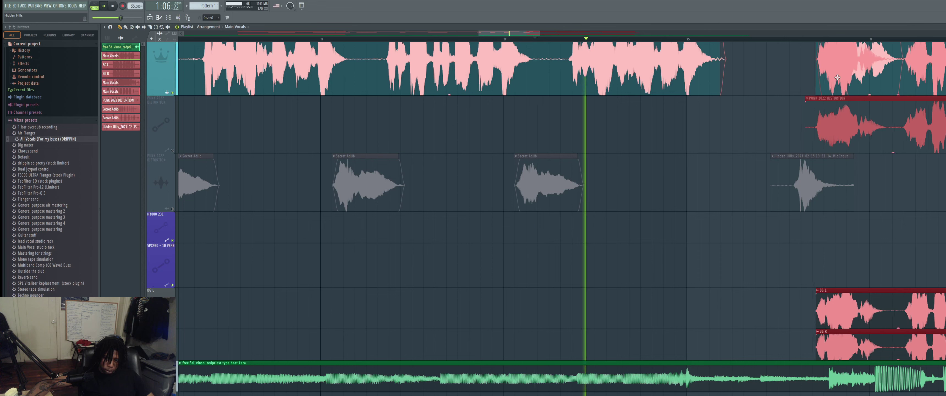
key("space")
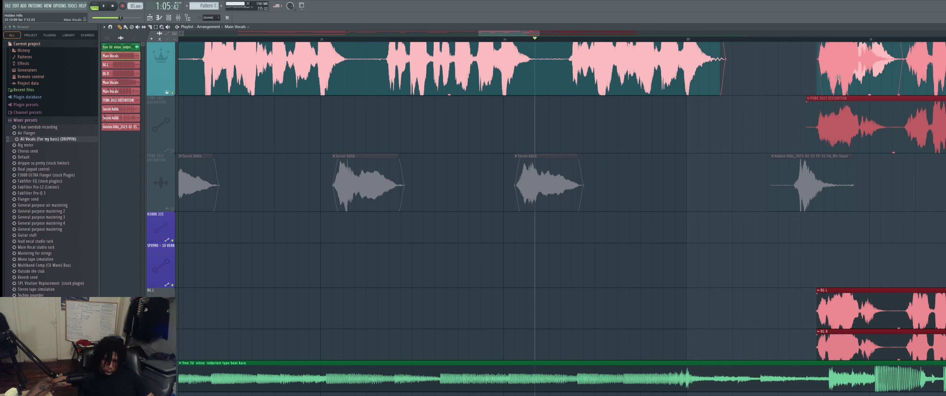
left_click_drag(839, 78, 844, 78)
key("space")
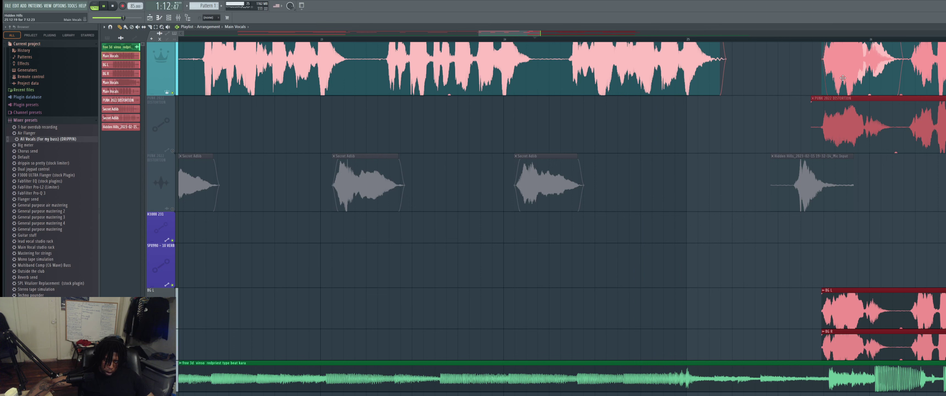
left_click_drag(843, 78, 811, 76)
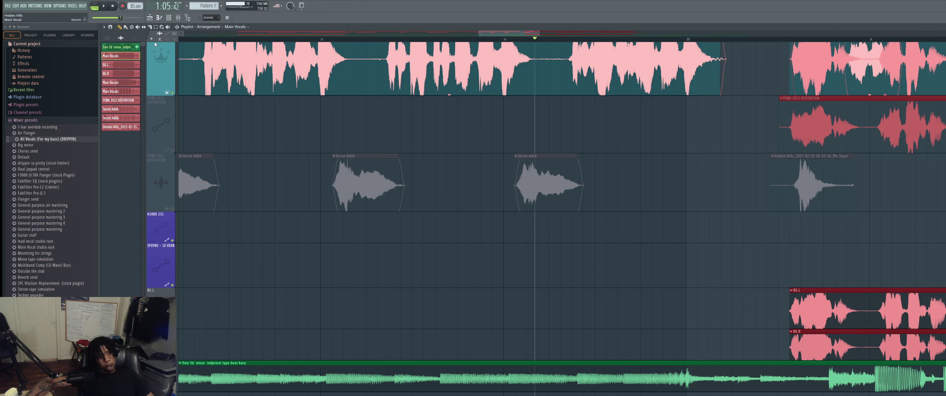
Play the first hook's entry for comparison, then shift the repeated vocal group slightly later and replay from just before it
left_click(162, 27)
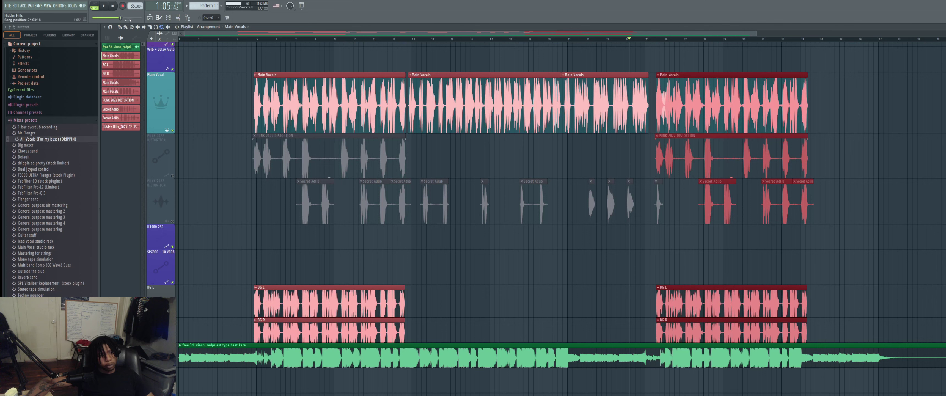
left_click_drag(259, 40, 245, 42)
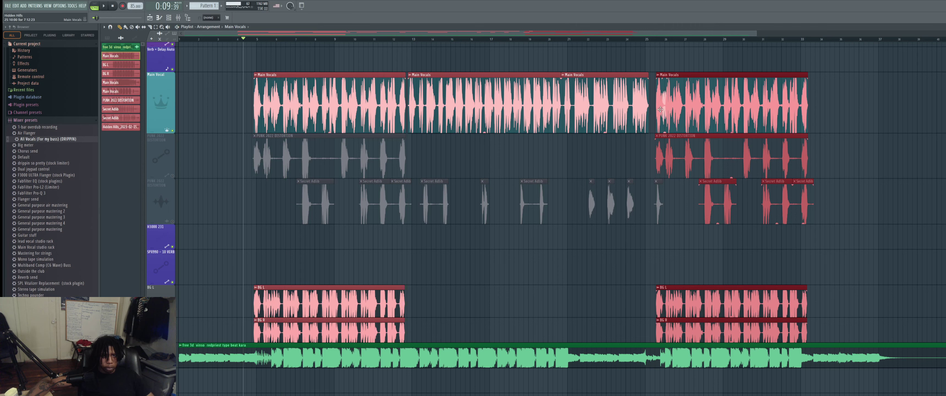
left_click_drag(661, 109, 663, 109)
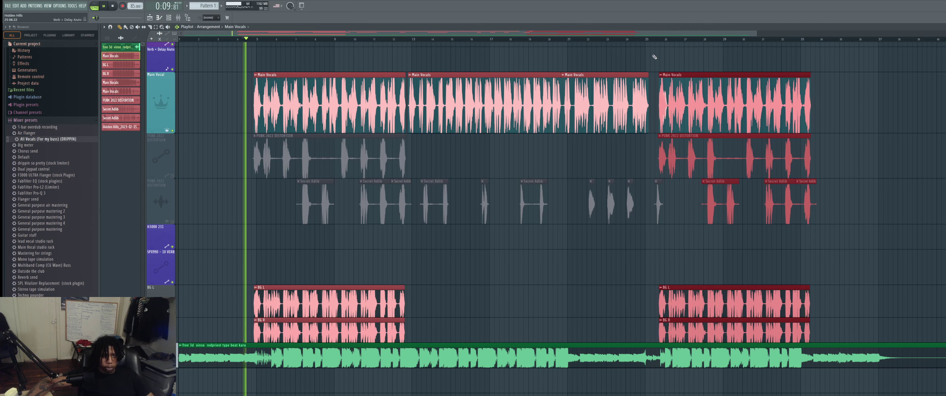
left_click(651, 39)
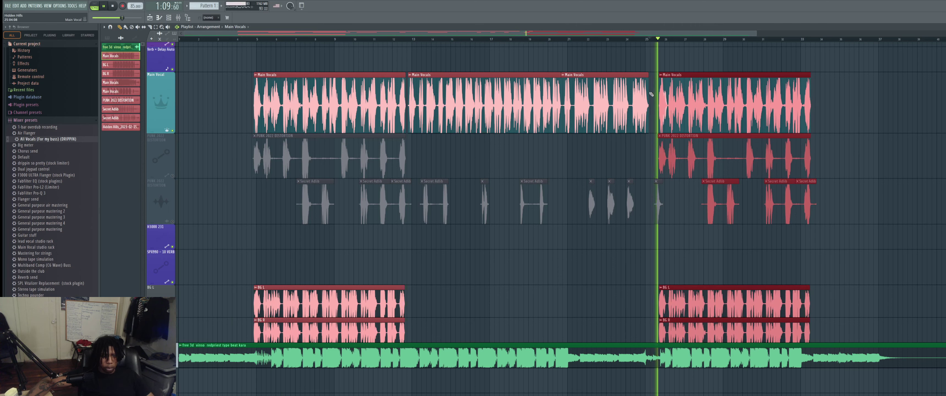
key("space")
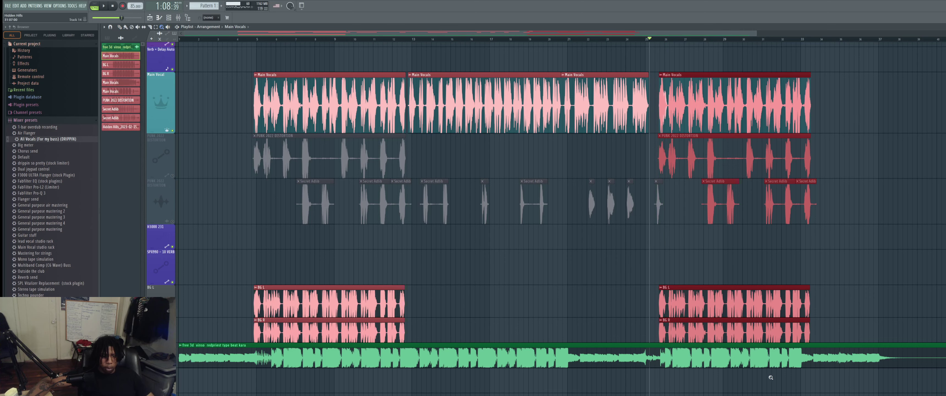
Move the selected vocal group earlier so the Main Vocals clip starts in line with the muted ad-lib clip, and audition it
left_click_drag(771, 378, 566, 117)
left_click_drag(708, 393, 438, 48)
left_click_drag(688, 366, 432, 63)
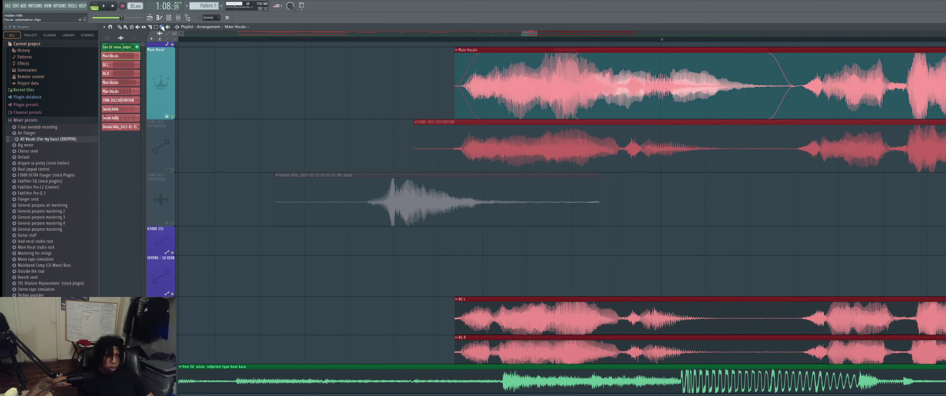
key("space")
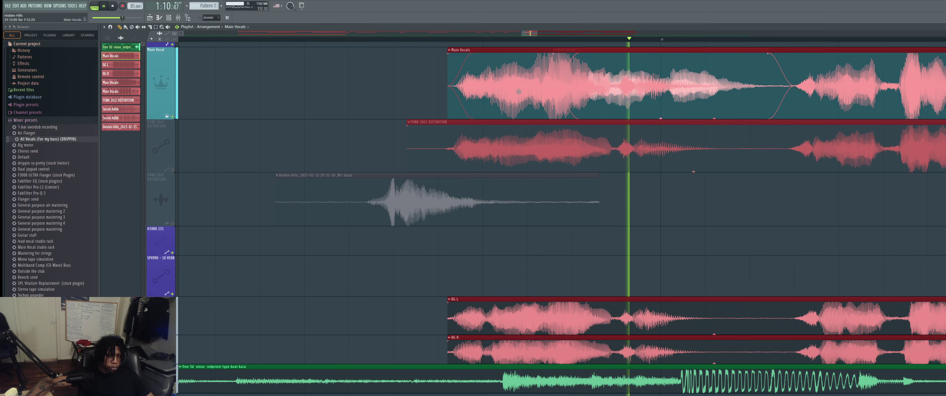
left_click_drag(518, 92, 347, 83)
key("space")
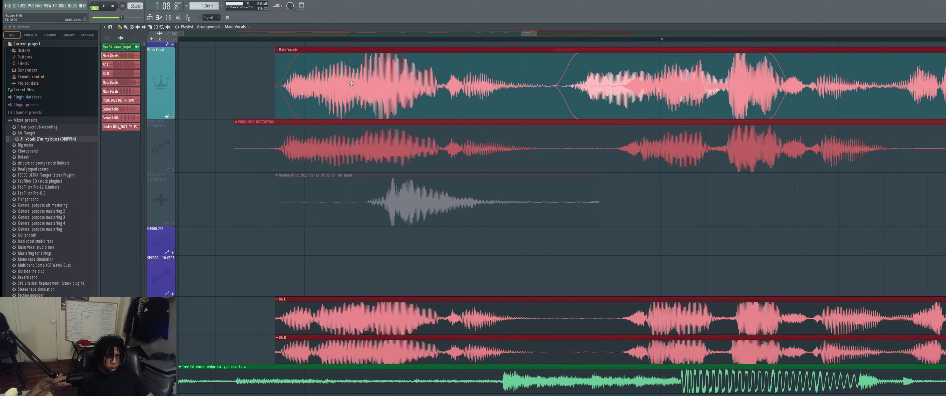
Nudge the selected vocal group slightly later so it starts just after the muted ad-lib clip's left edge
left_click_drag(351, 84, 356, 83)
scroll(328, 105, "up", 1)
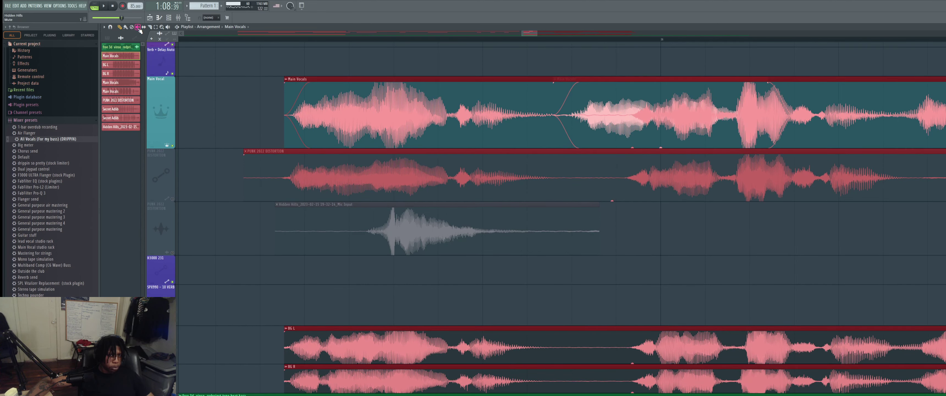
right_click(214, 87)
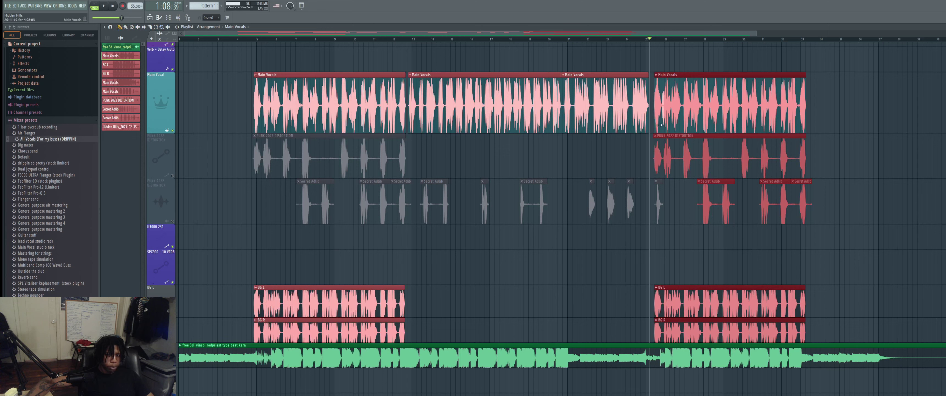
Mute the short Main Vocals clip hidden under the copied hook and place the copied vocal group directly after the preceding Main Vocals clip
left_click_drag(715, 114, 843, 116)
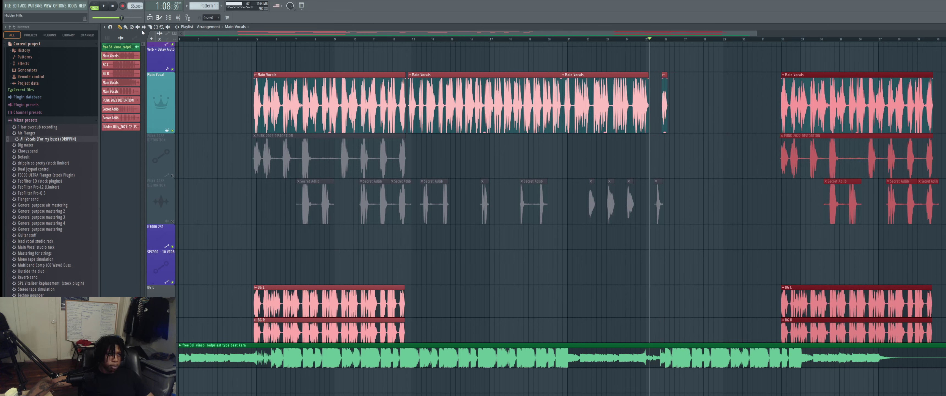
left_click(663, 104)
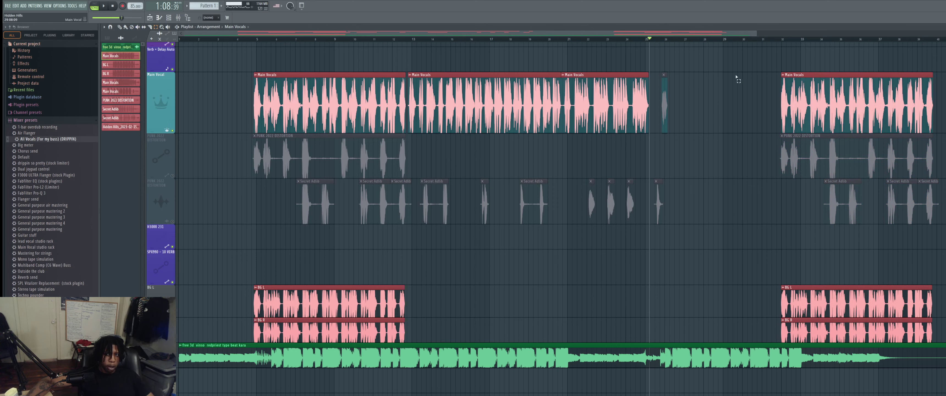
left_click_drag(737, 78, 944, 339)
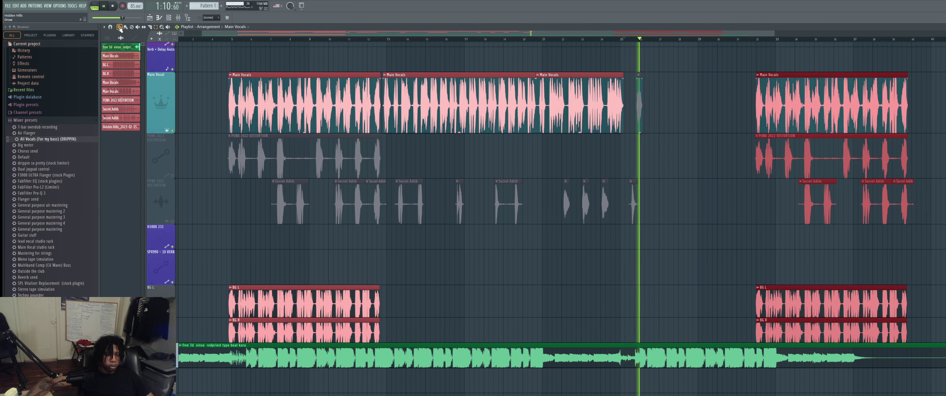
key("space")
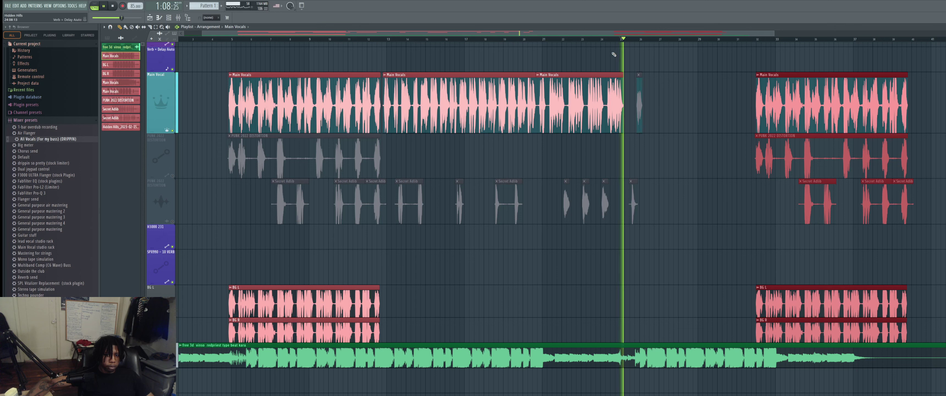
key("space")
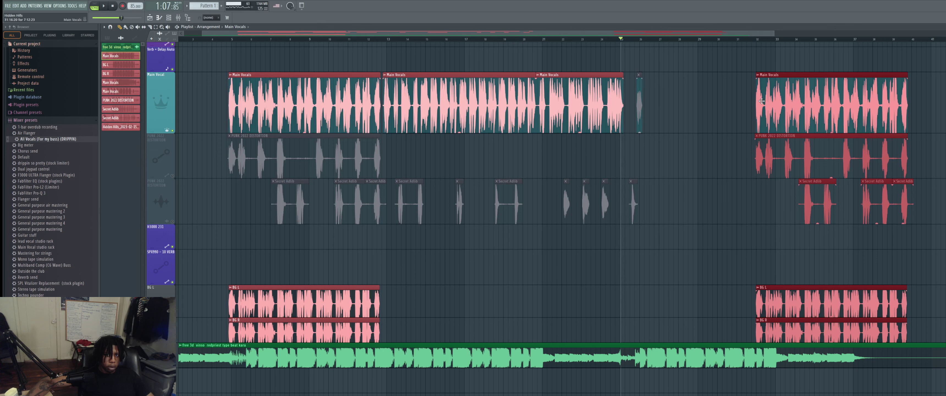
left_click_drag(762, 101, 628, 101)
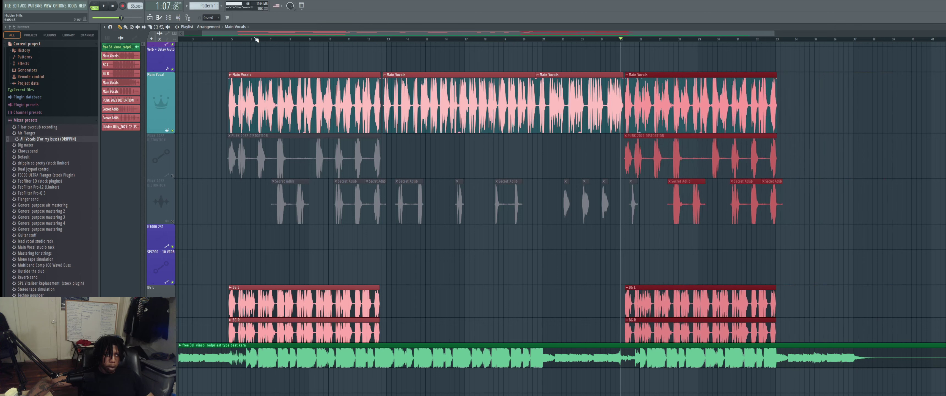
Audition the second hook's entry and nudge the copied vocal group slightly earlier against the beat
left_click_drag(769, 394, 435, 44)
left_click(137, 27)
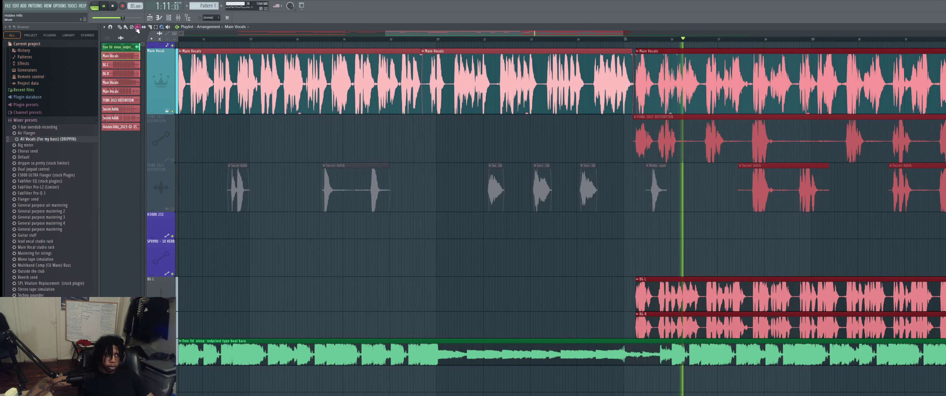
left_click(118, 27)
key("space")
left_click_drag(642, 89, 637, 89)
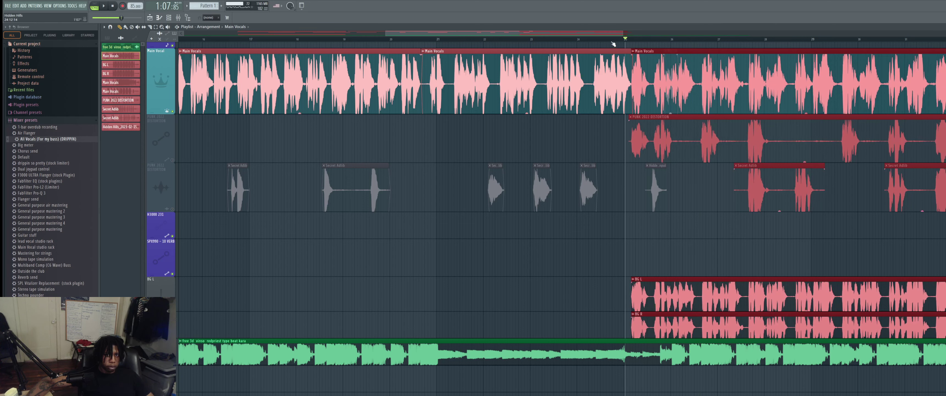
left_click_drag(653, 90, 639, 87)
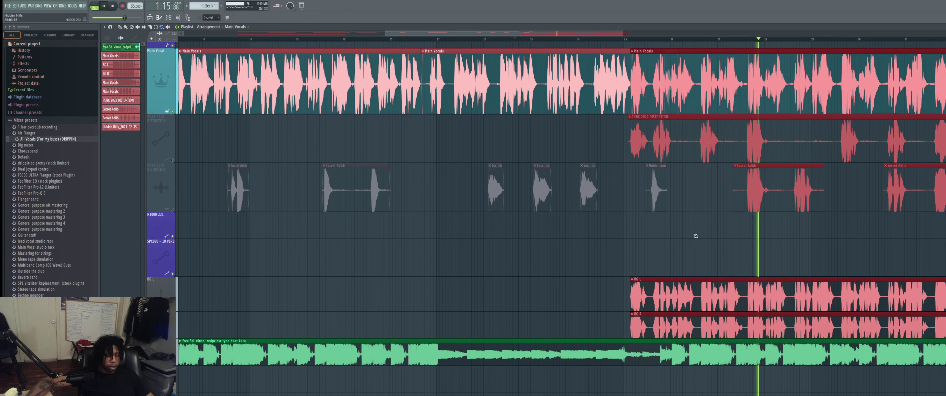
Examine the join between the verse vocals and the copied hook, and play the first and second hooks to compare their timing
left_click_drag(741, 367, 474, 47)
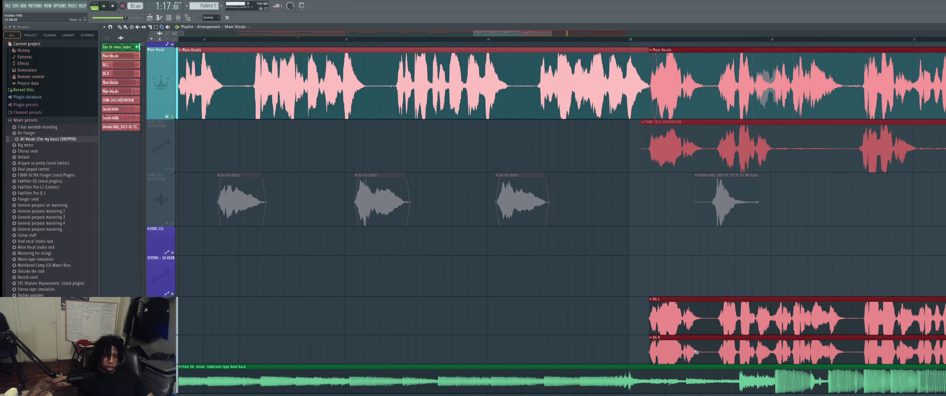
left_click_drag(696, 352, 512, 43)
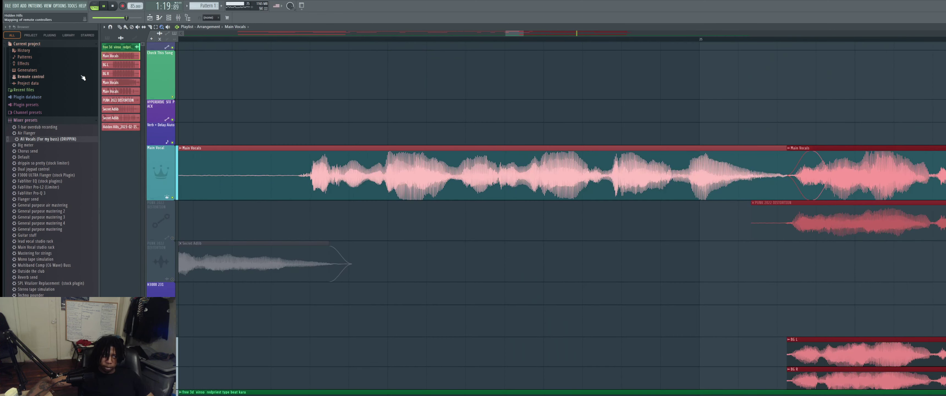
left_click_drag(852, 242, 657, 51)
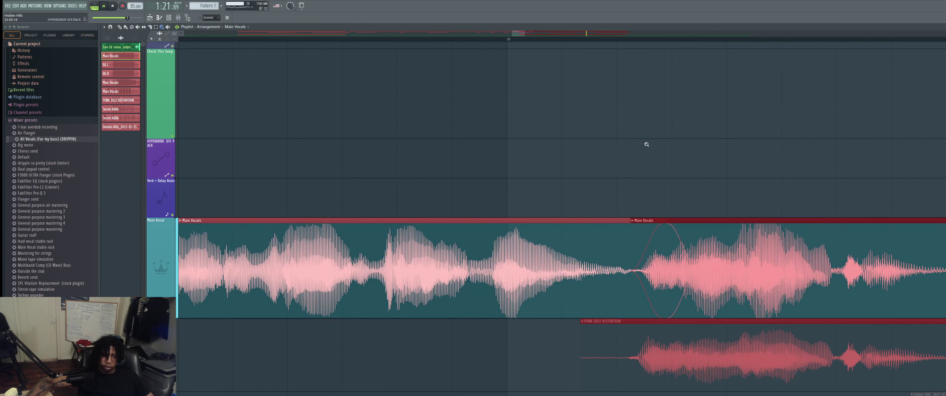
left_click_drag(688, 346, 544, 177)
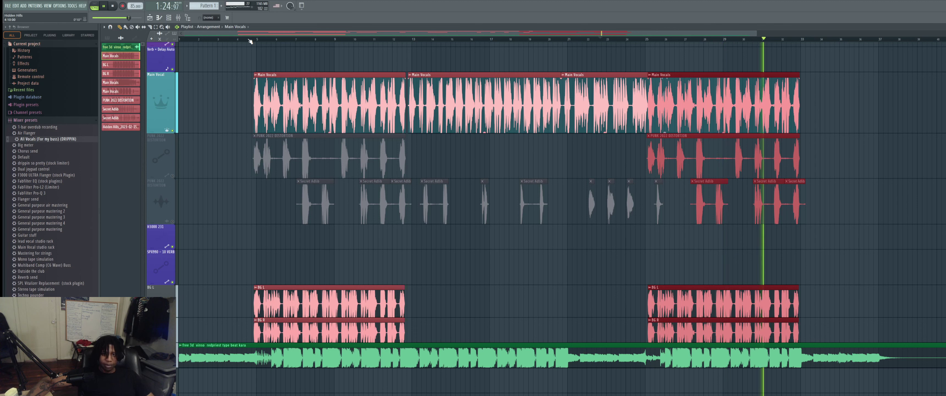
key("space")
key("space")
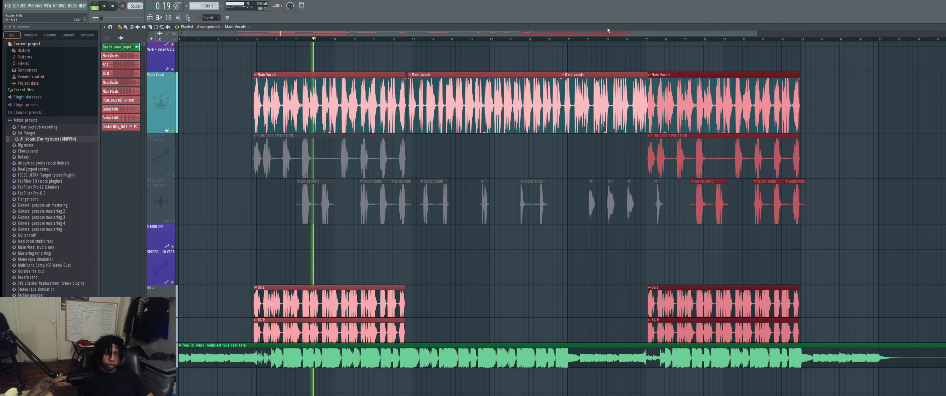
left_click(608, 40)
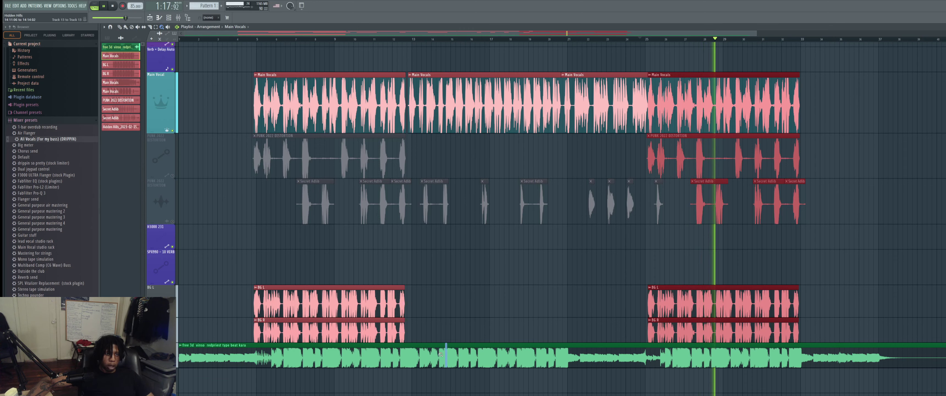
Select the first hook's main vocals, doubles, ad-libs and BG clips and nudge them slightly earlier against the beat
left_click_drag(448, 363, 210, 69)
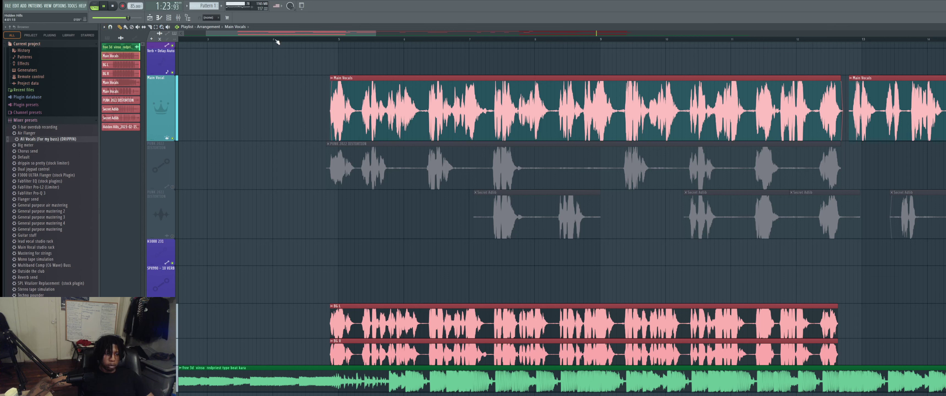
right_click(256, 93)
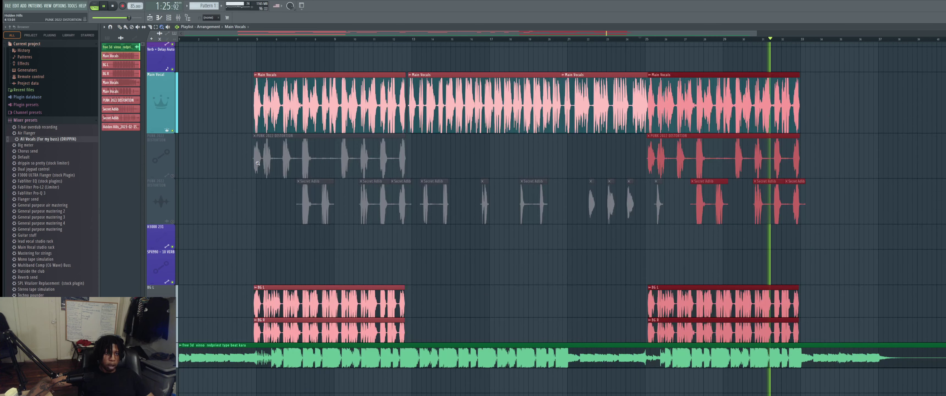
left_click_drag(240, 72, 404, 323)
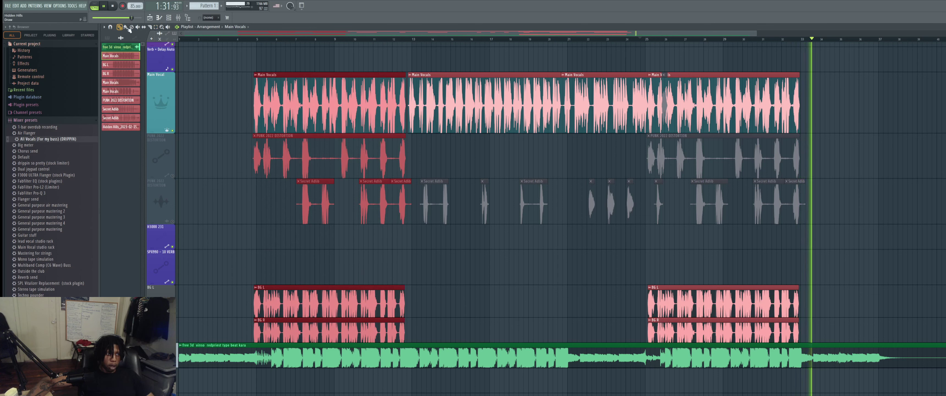
left_click(241, 39)
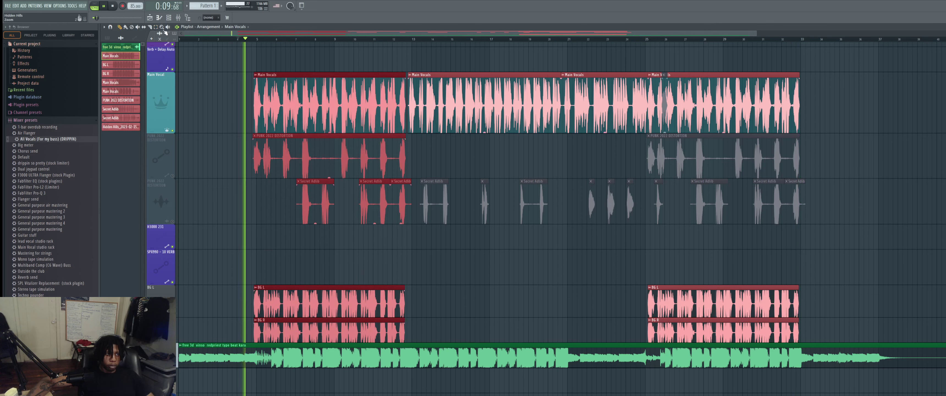
key("z")
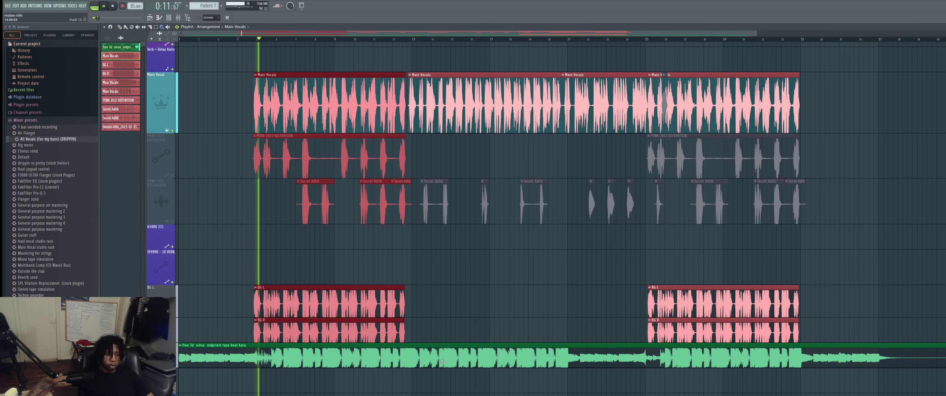
left_click_drag(436, 394, 151, 25)
scroll(401, 191, "down", 2)
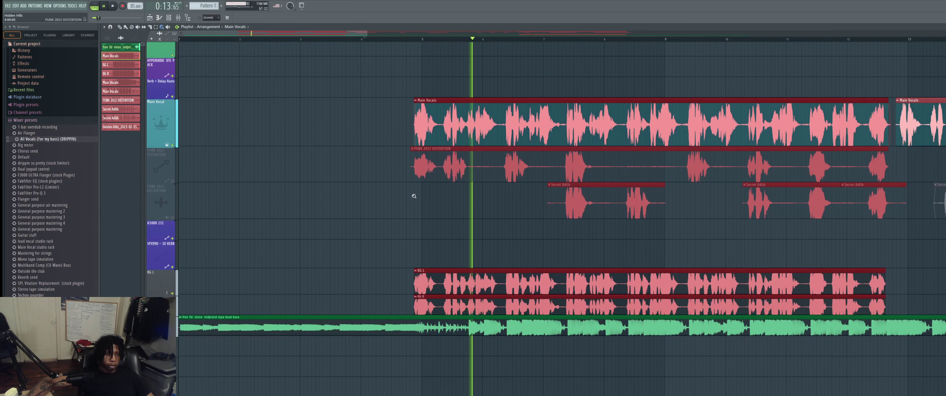
left_click_drag(529, 328, 369, 74)
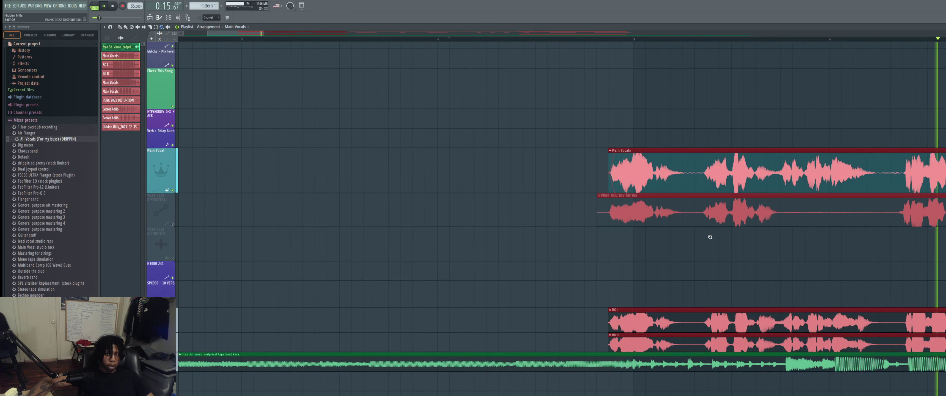
scroll(746, 238, "down", 1)
left_click_drag(782, 284, 593, 96)
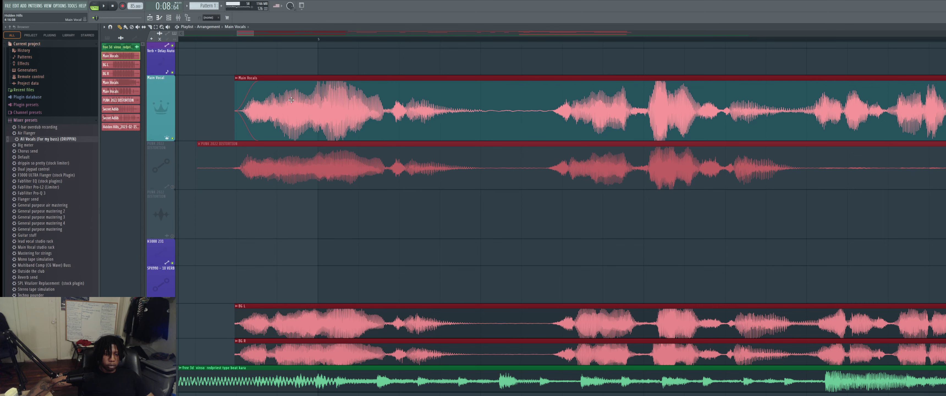
left_click_drag(291, 100, 291, 100)
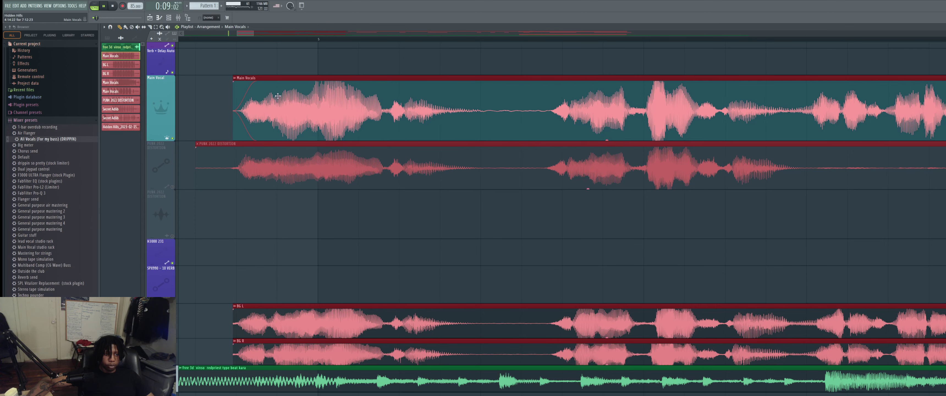
Play from the first hook's entry through to the second hook, and unmute the short Main Vocals clip near the second hook's start
right_click(294, 147)
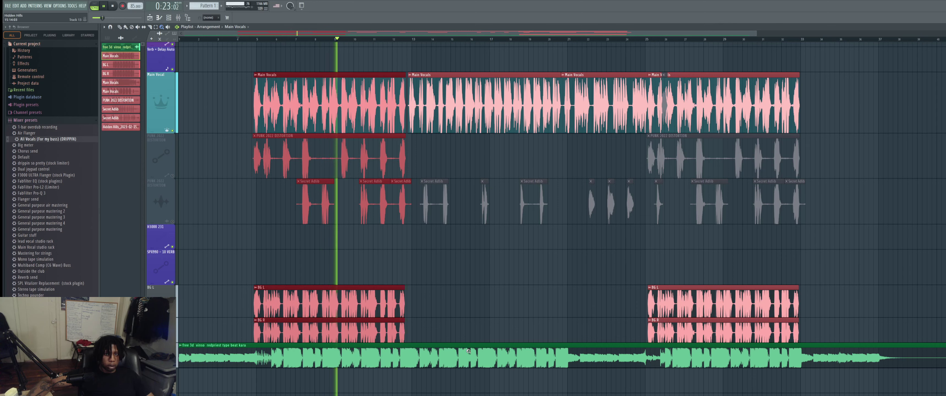
left_click_drag(438, 367, 180, 283)
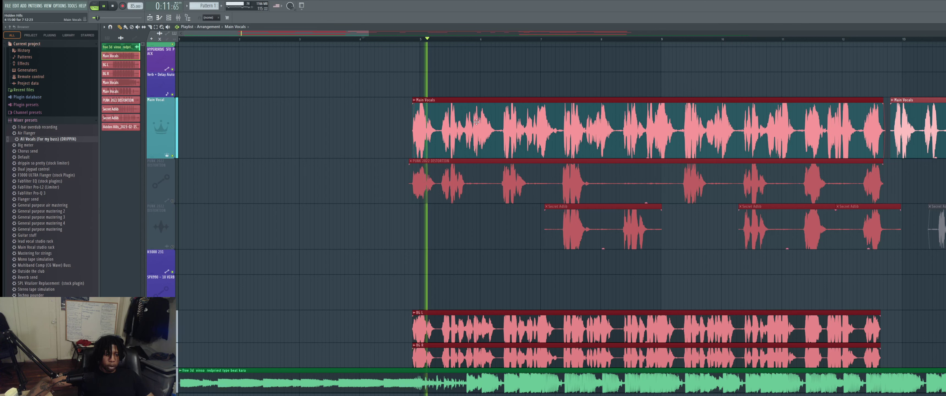
key("space")
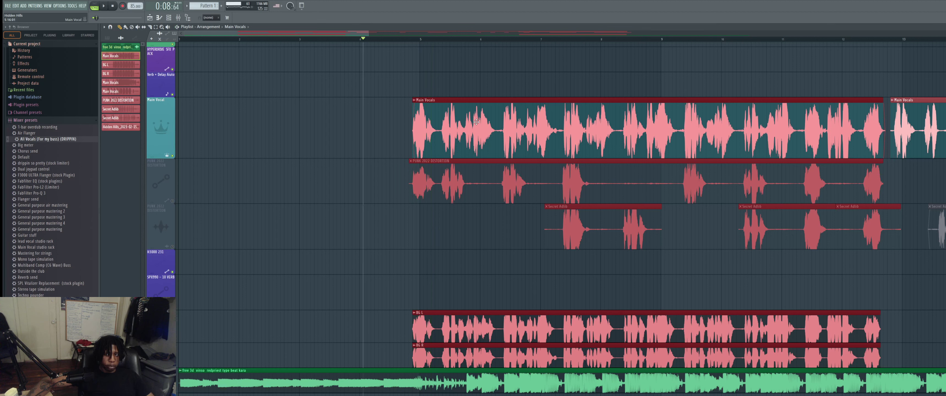
key("space")
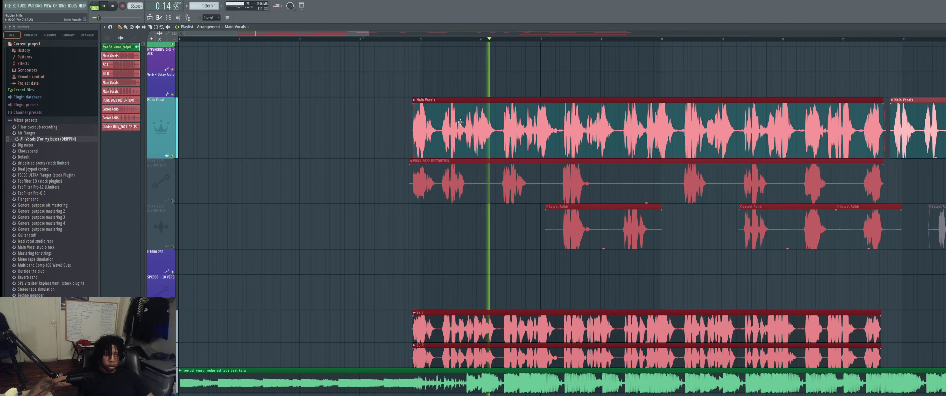
scroll(329, 205, "down", 3)
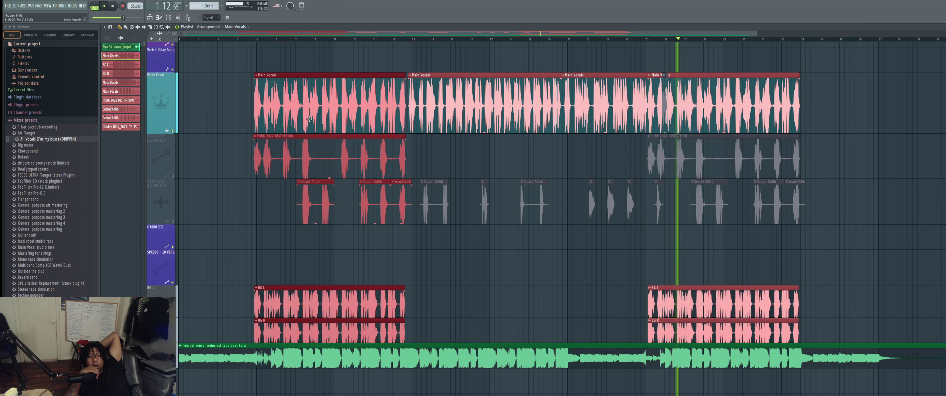
key("space")
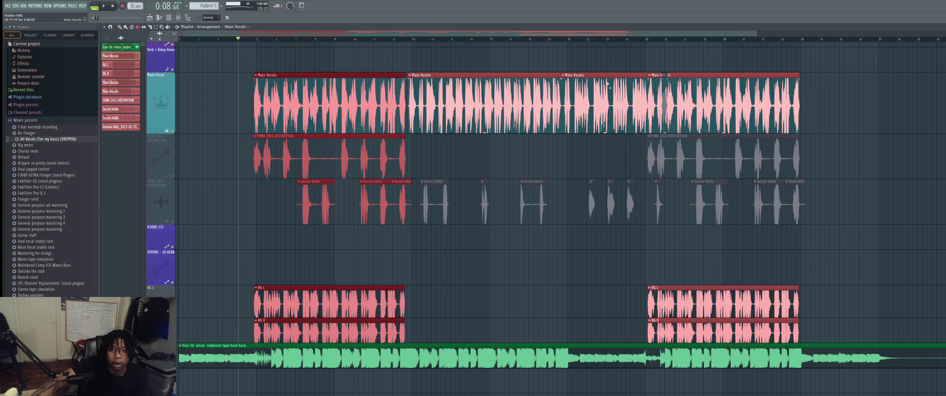
left_click(665, 98)
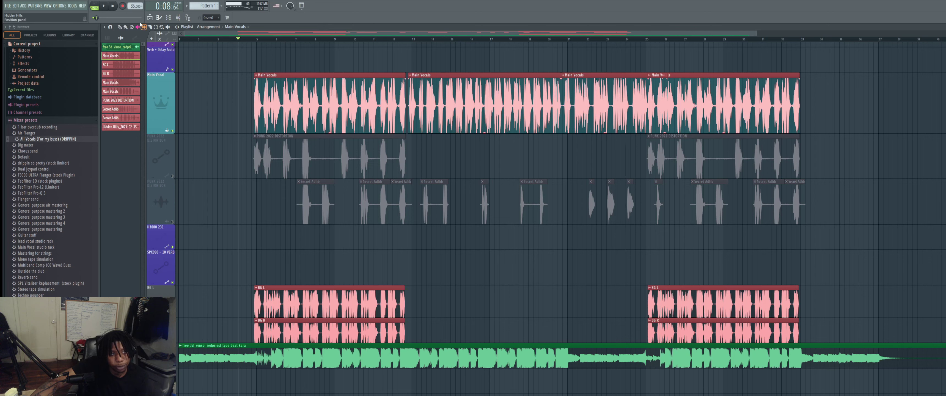
Open the mixer, examine the VocalChain track's effects and play the song from before the first hook
left_click(183, 21)
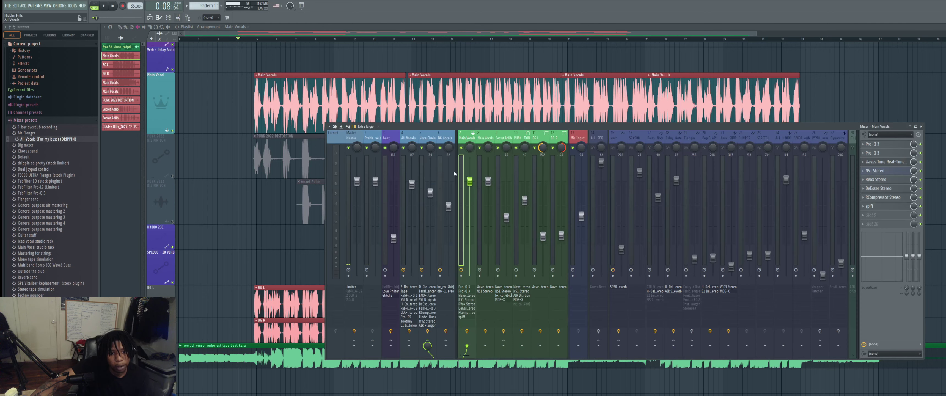
left_click(422, 137)
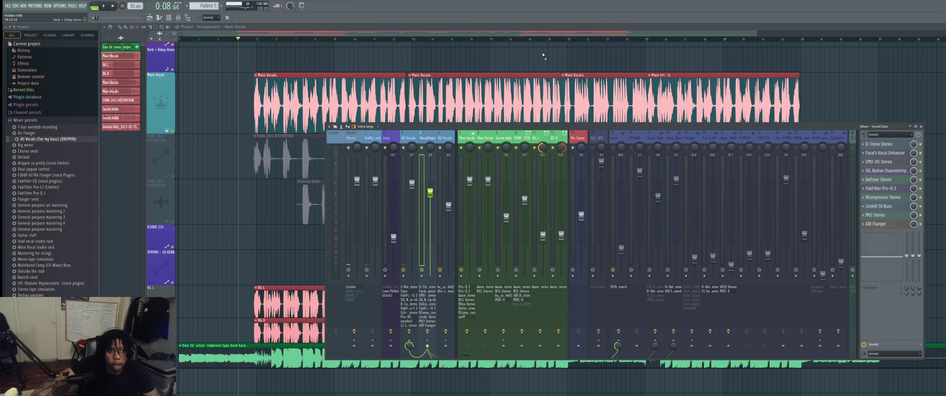
key("space")
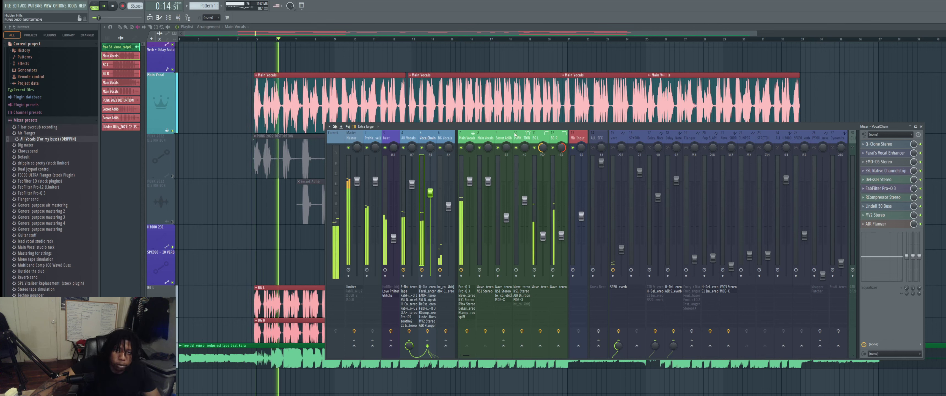
Copy both Pro-Q 3 equalizers from the first Main Vocals track to the second, placing them ahead of Waves Tune Real-Time
left_click(491, 135)
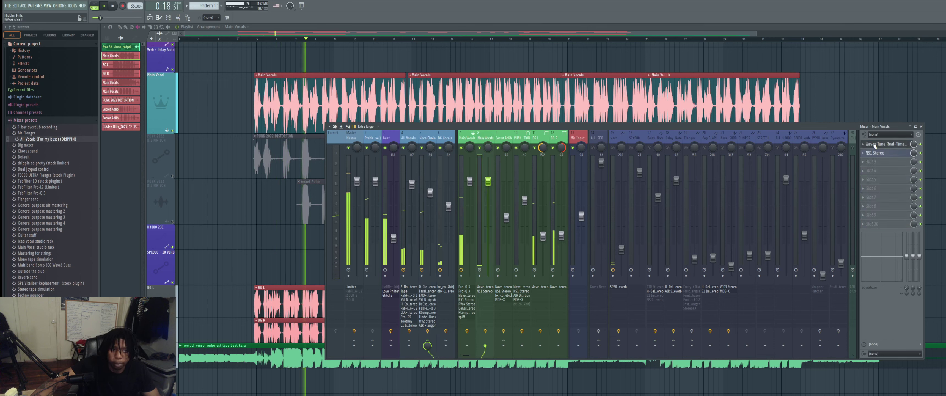
left_click(468, 141)
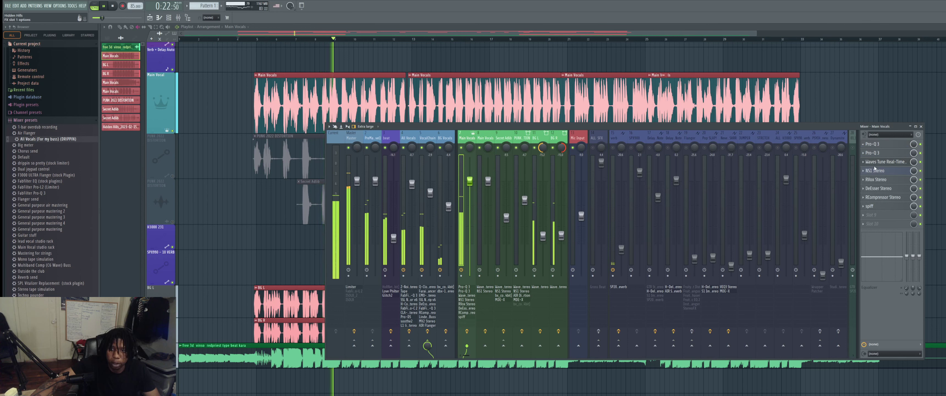
left_click_drag(874, 144, 576, 178)
left_click_drag(493, 142, 488, 137)
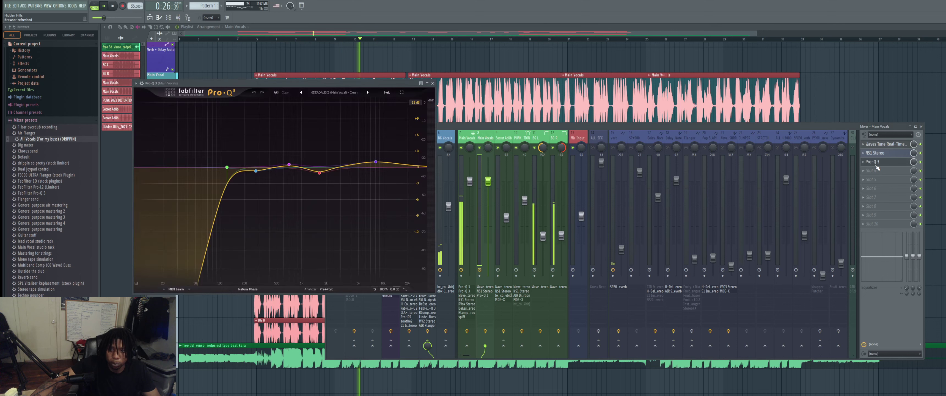
left_click(433, 84)
left_click(467, 139)
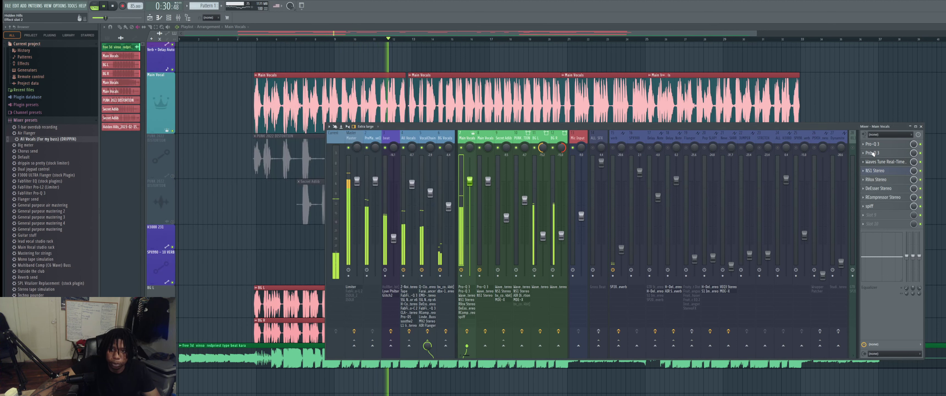
left_click_drag(873, 153, 485, 155)
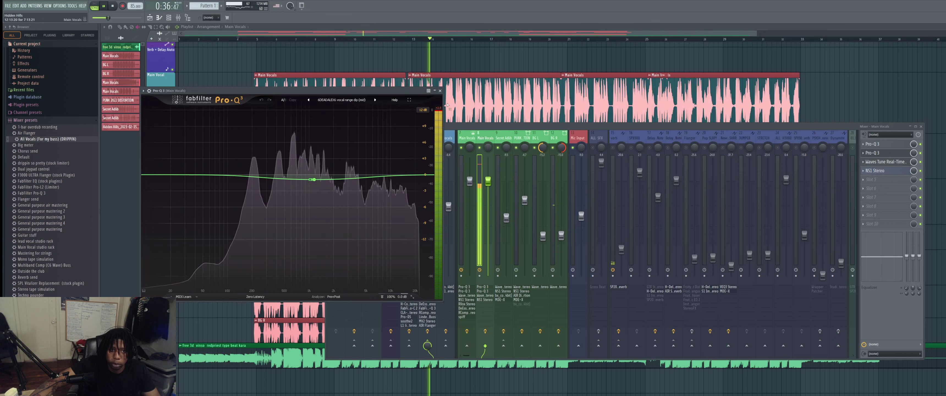
left_click(440, 91)
Copy the RVox Stereo effect from the first Main Vocals track to the second Main Vocals track
left_click(467, 138)
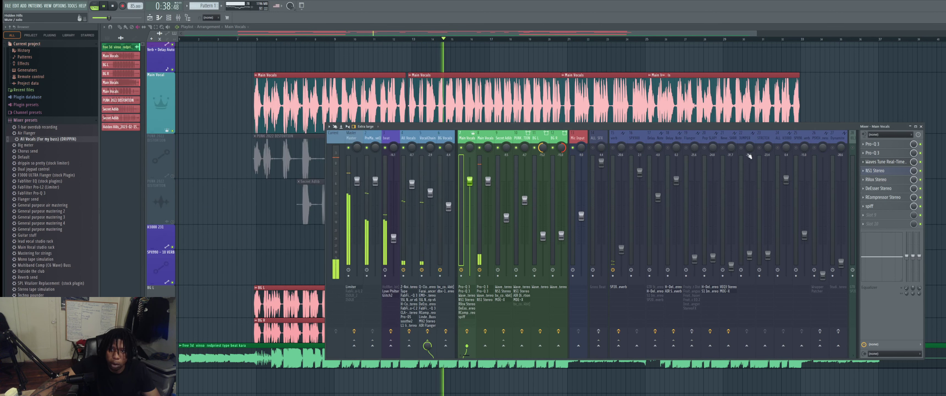
left_click_drag(860, 181, 585, 152)
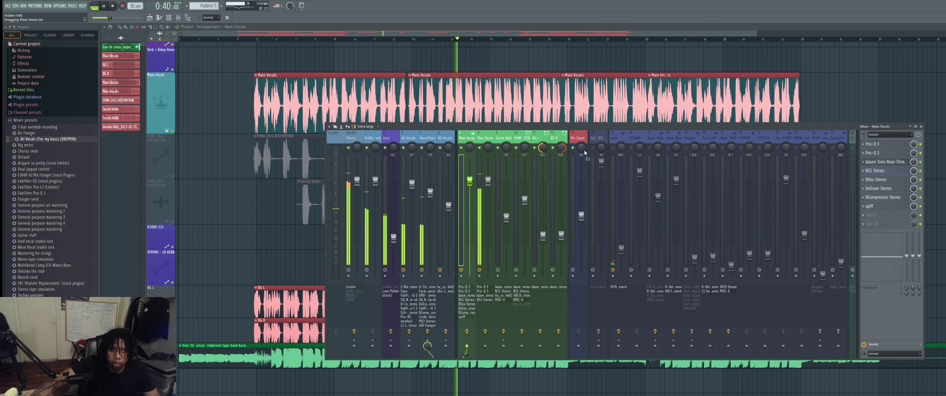
left_click_drag(494, 137, 492, 137)
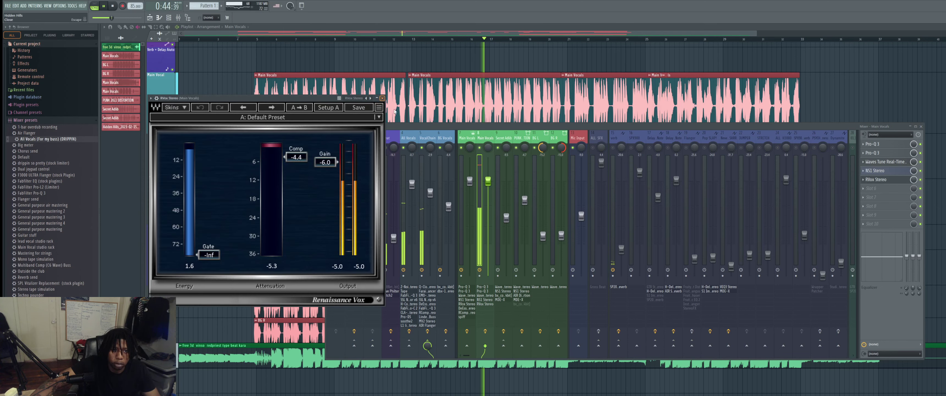
left_click(376, 98)
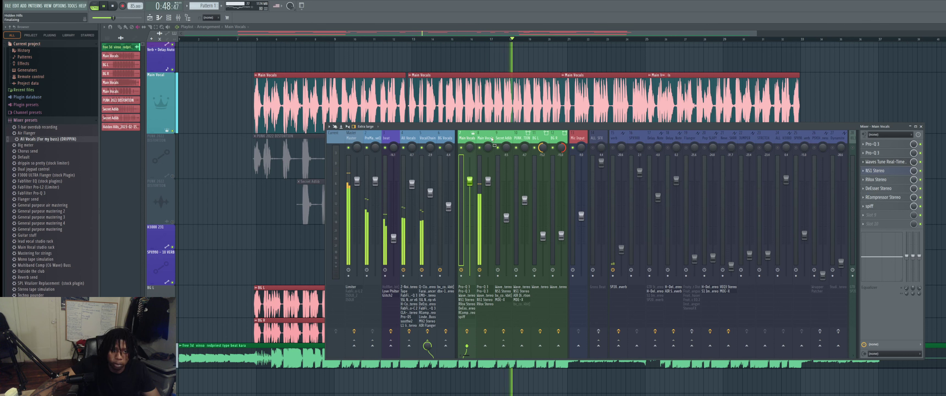
Copy the DeEsser Stereo and RCompressor Stereo effects from the first Main Vocals track to the second one
left_click_drag(492, 139, 492, 141)
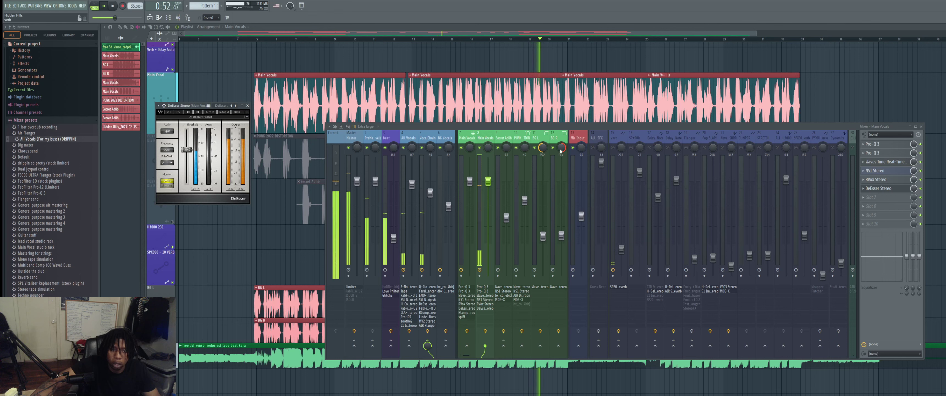
left_click(467, 141)
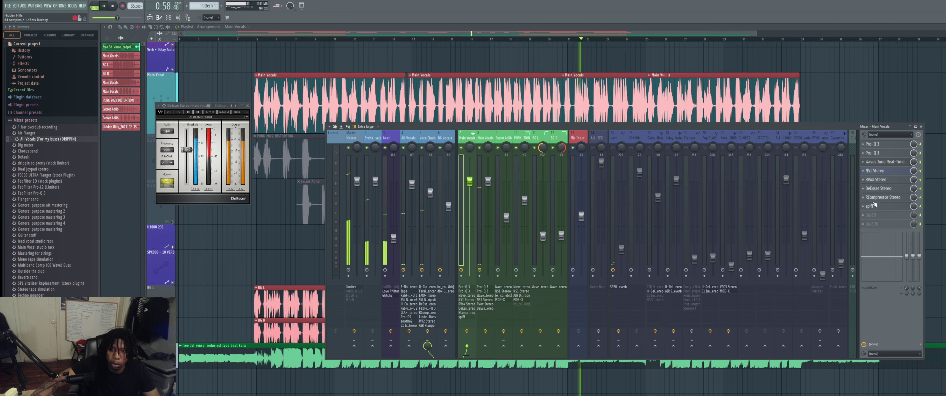
left_click(491, 139)
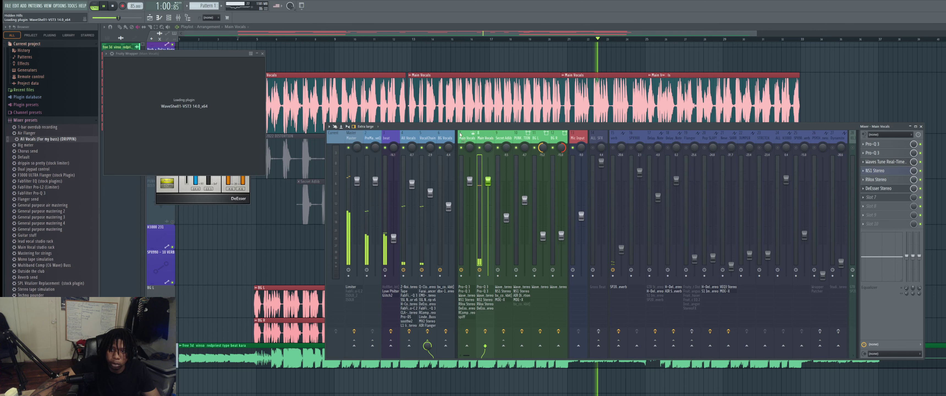
left_click(211, 53)
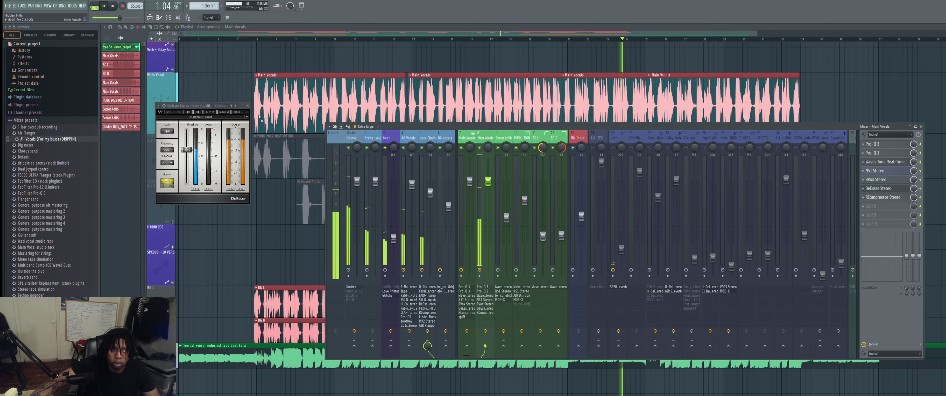
left_click(248, 106)
Copy the spiff effect from the first Main Vocals track to the end of the second Main Vocals track's chain
left_click(468, 138)
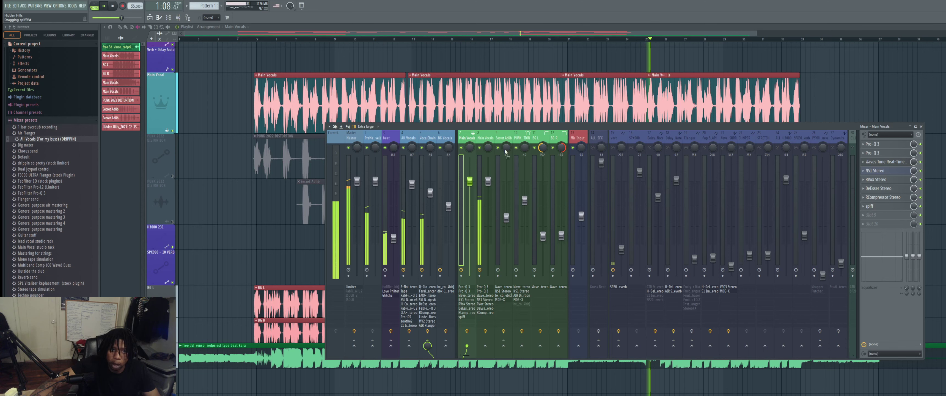
left_click(484, 138)
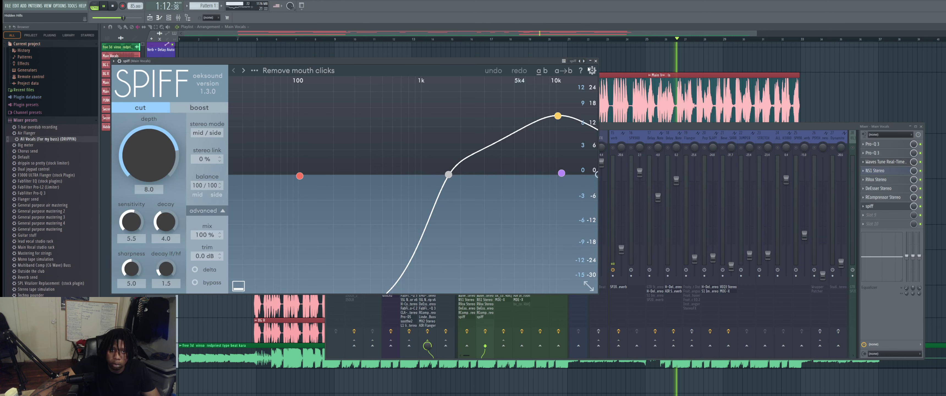
left_click(595, 61)
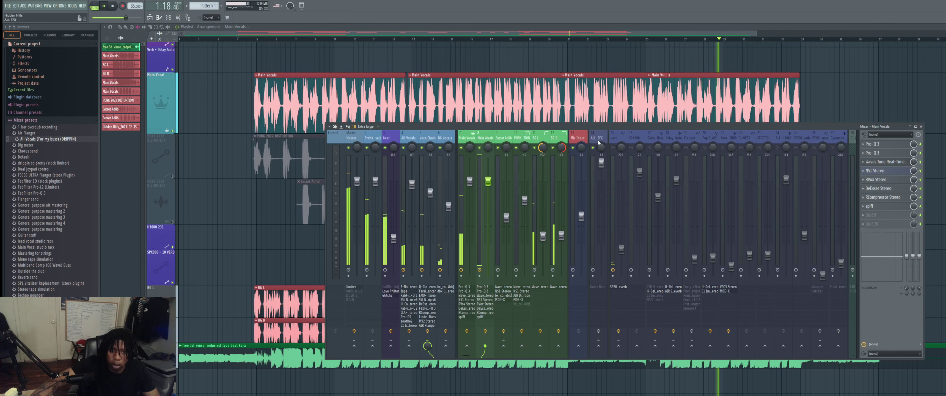
Add a Pro-Q 3 band at 1135 Hz on the ALL SFX track and change the band's filter shape
left_click(598, 151)
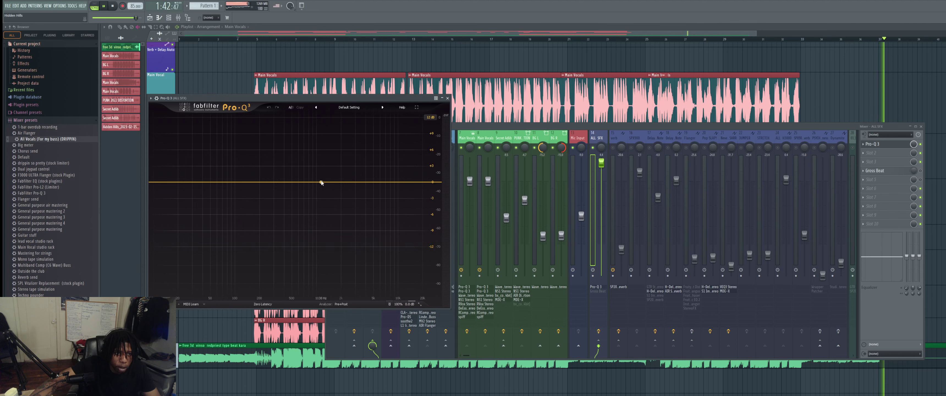
left_click(321, 182)
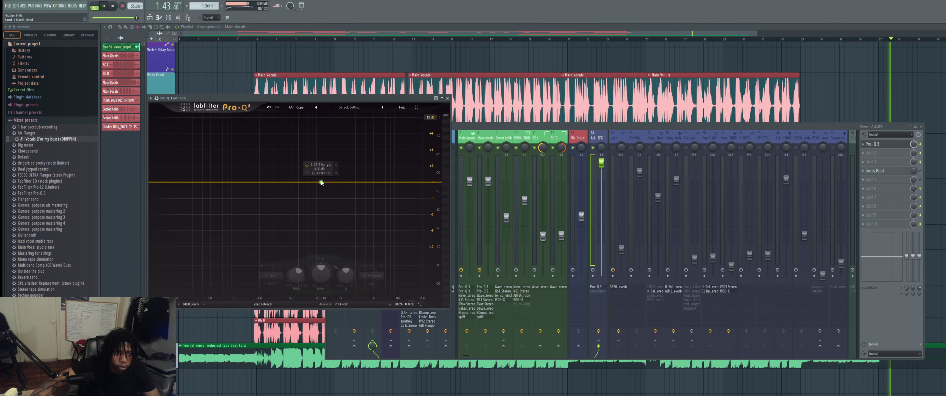
double_click(316, 165)
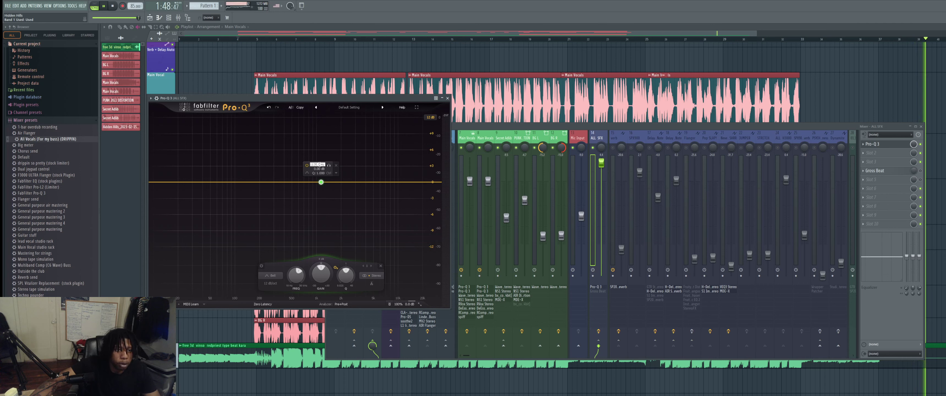
type("1135")
key("Return")
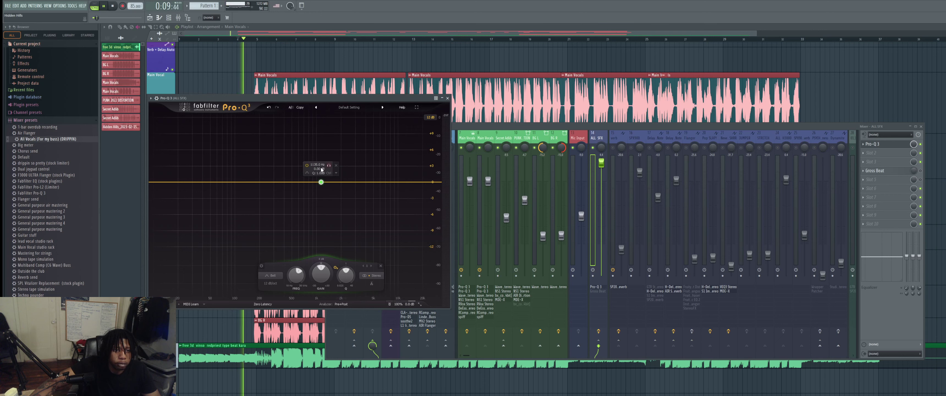
mouse_move(307, 173)
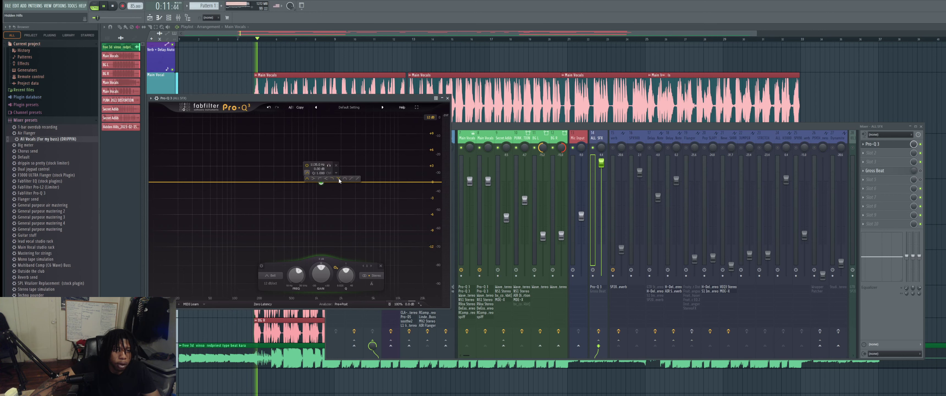
left_click(335, 180)
key("Escape")
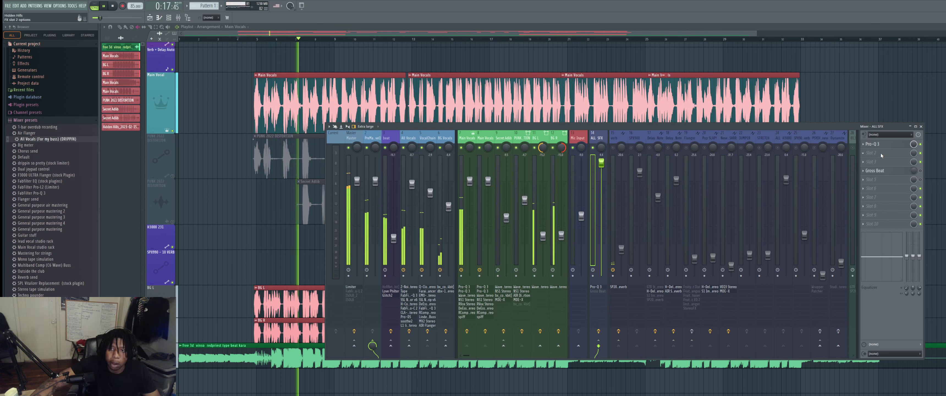
Copy the Pro-DS de-esser from the All Vocals track to the ALL SFX track and stop playback
left_click(409, 138)
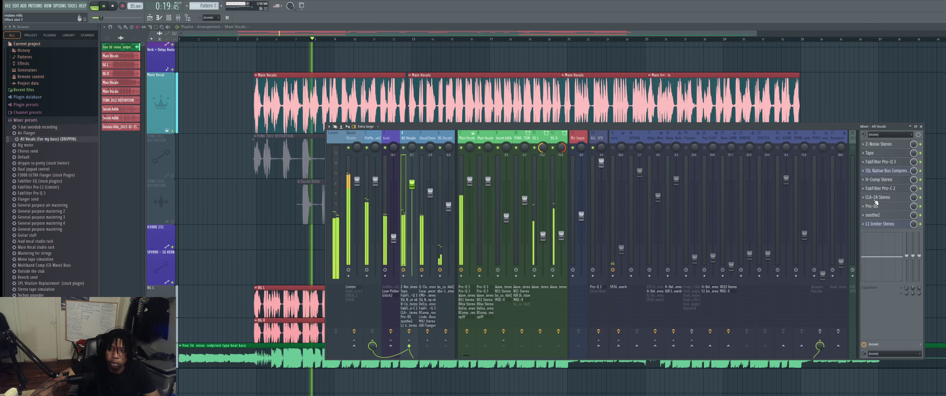
left_click_drag(872, 206, 626, 169)
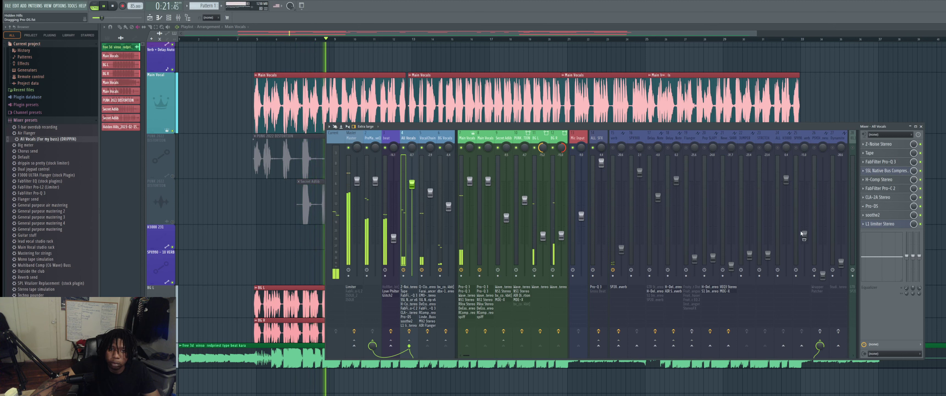
left_click_drag(604, 140, 604, 140)
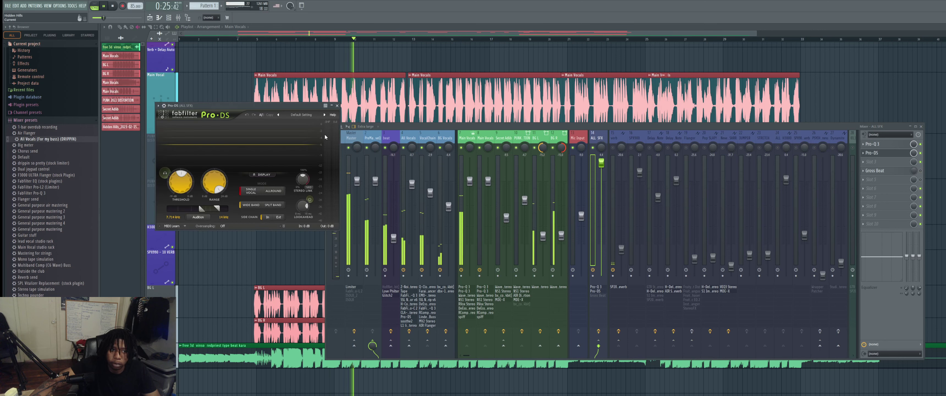
left_click(337, 106)
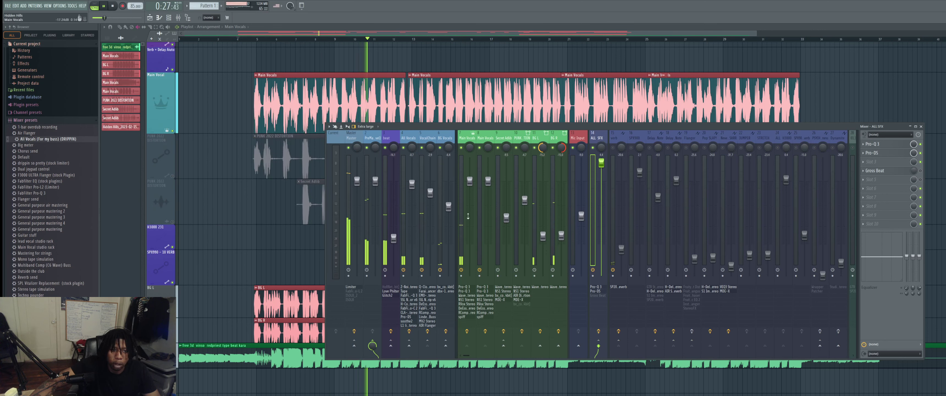
key("space")
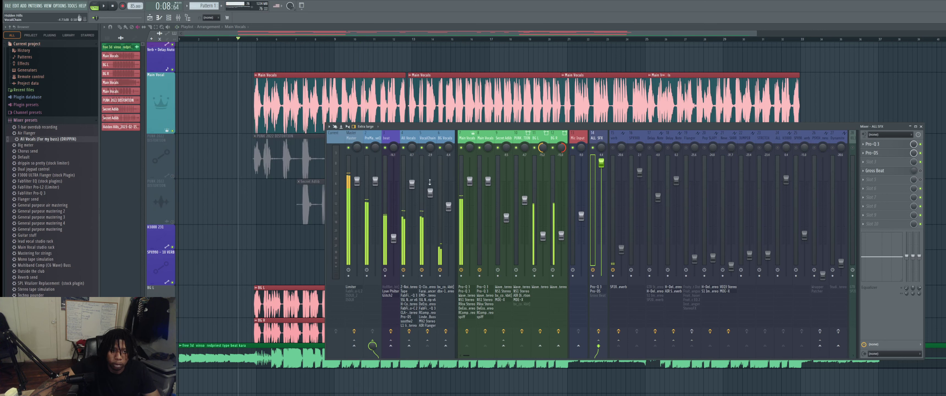
Move the empty Insert 29 mixer track forward until it sits directly before the first Main Vocals track
left_click_drag(469, 358, 514, 358)
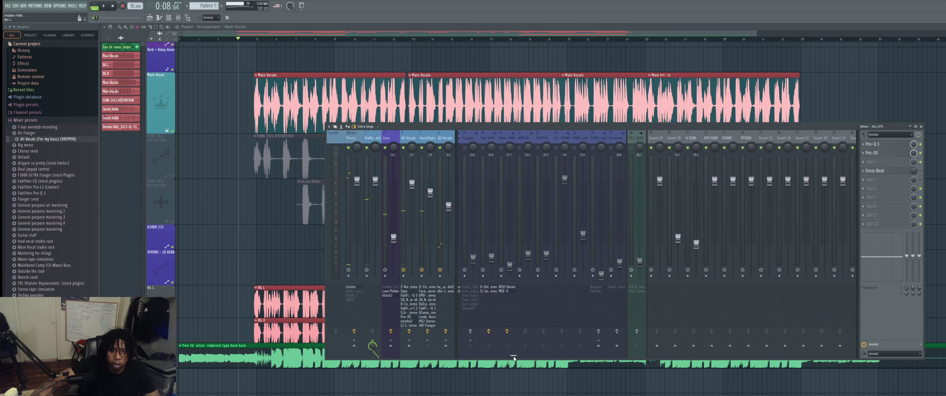
left_click(663, 147)
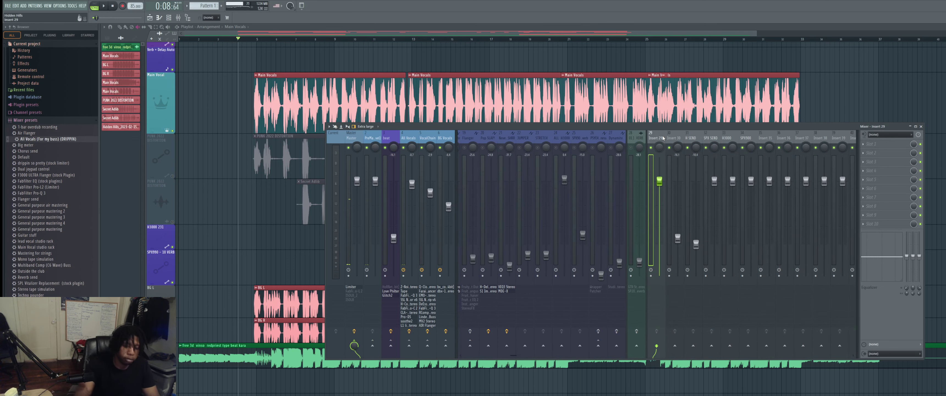
key("Left")
key("Left")
key("Left")
key("Left")
key("Left")
key("Left")
key("Left")
key("Left")
key("Left")
key("Left")
key("Left")
key("Left")
key("Left")
key("Left")
key("Left")
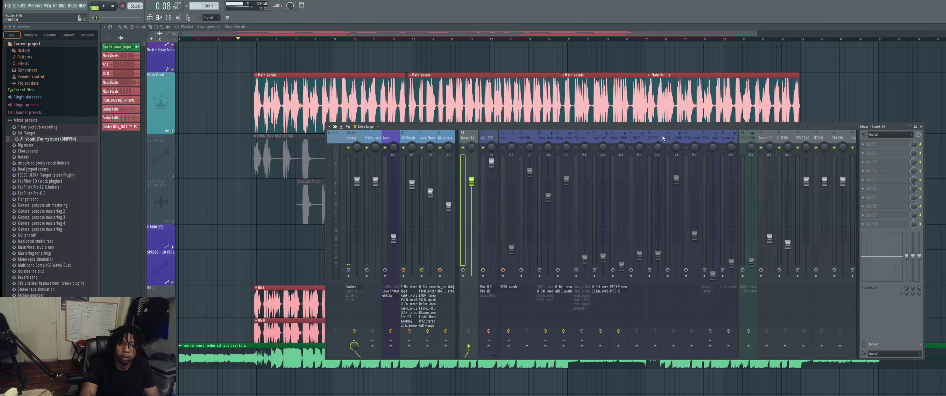
key("Left")
key("Left")
key("Left")
key("Left")
key("Left")
key("Left")
key("Left")
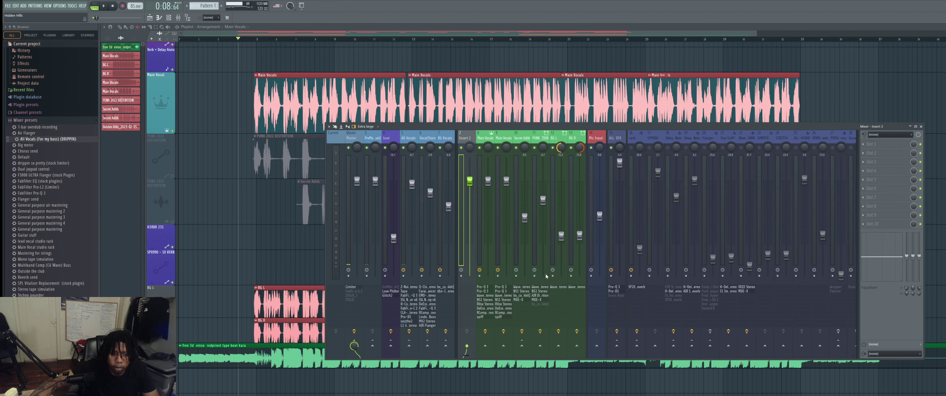
Move the empty insert track past the vocal bus and beat tracks so it sits directly after the Master
key("alt+Left")
key("alt+Left")
key("alt+Left")
key("alt+Left")
key("alt+Left")
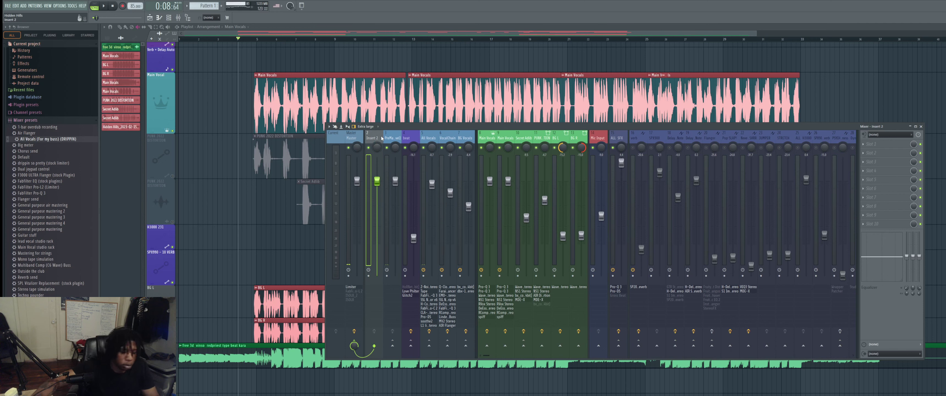
Move the empty insert mixer track past the beat and vocal buses so it sits directly before BG Vocals
key("alt+Right")
key("alt+Right")
key("alt+Right")
key("alt+Right")
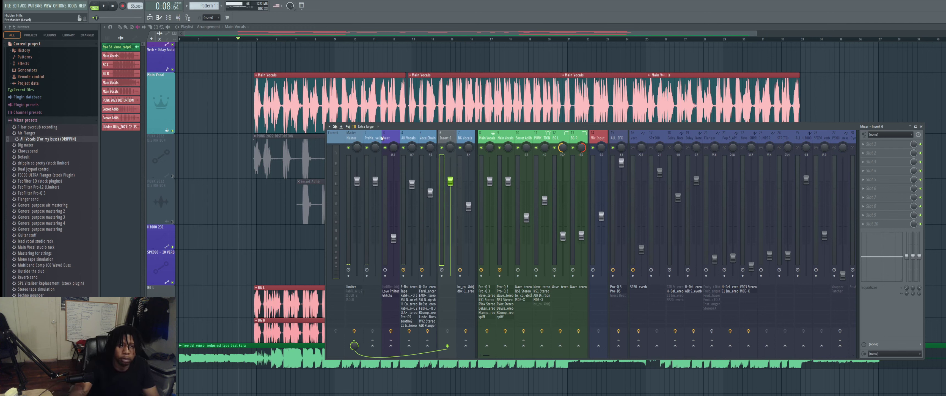
Load Q-Capture Mono on the new Q-Cap insert during playback and check the VocalChain track's send to it
key("space")
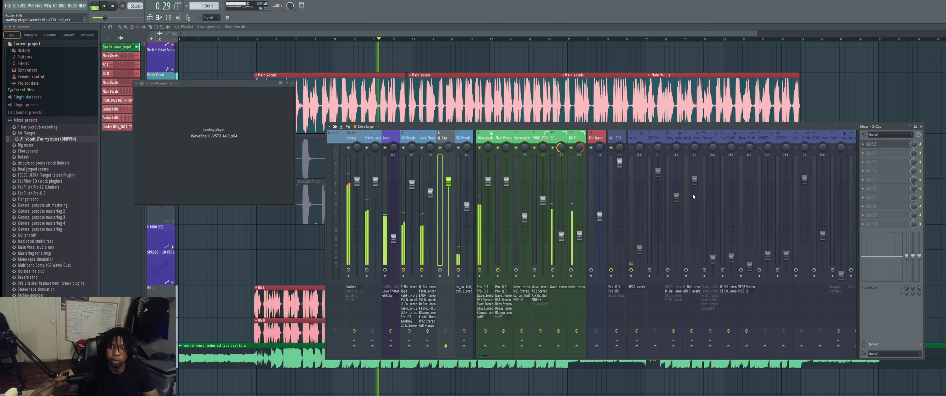
left_click(262, 83)
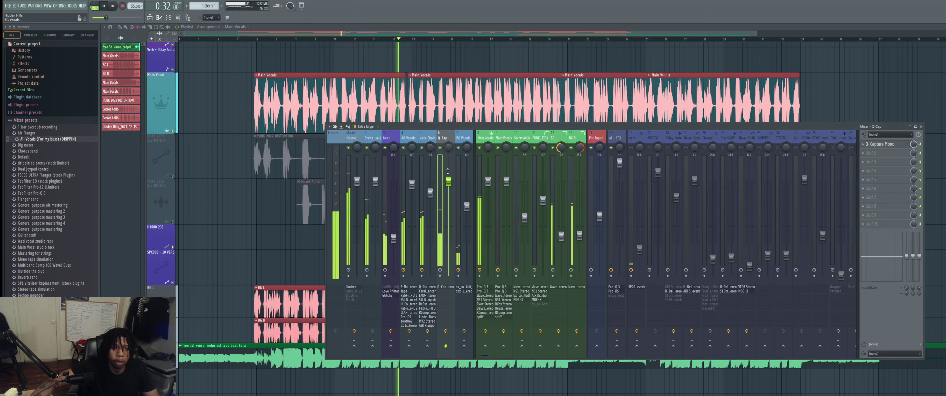
left_click(427, 308)
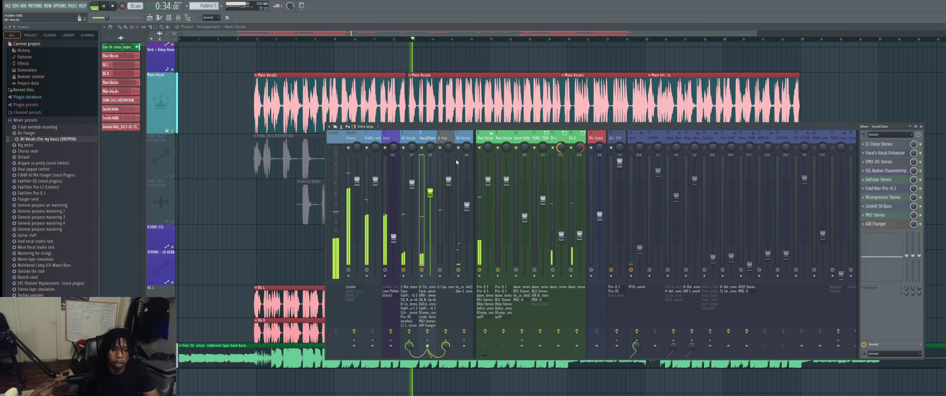
left_click(449, 139)
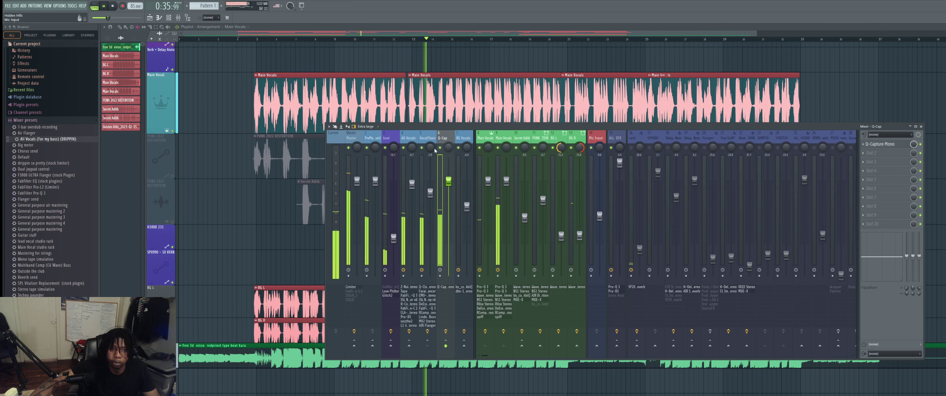
left_click(422, 142)
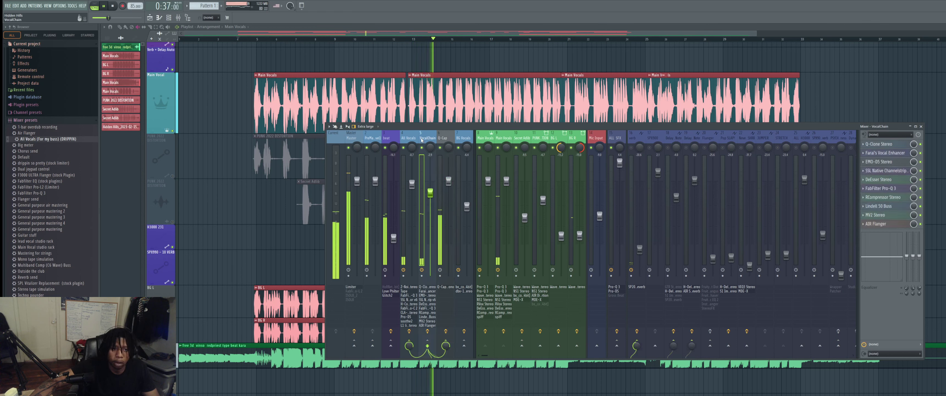
left_click(451, 147)
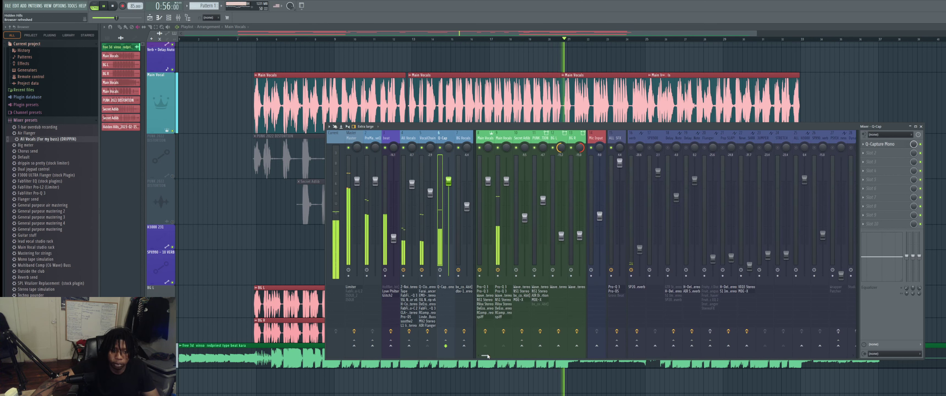
Move the empty Insert 30 mixer track toward the Master until it takes position 3 as Insert 3
left_click_drag(485, 356, 543, 355)
left_click(606, 138)
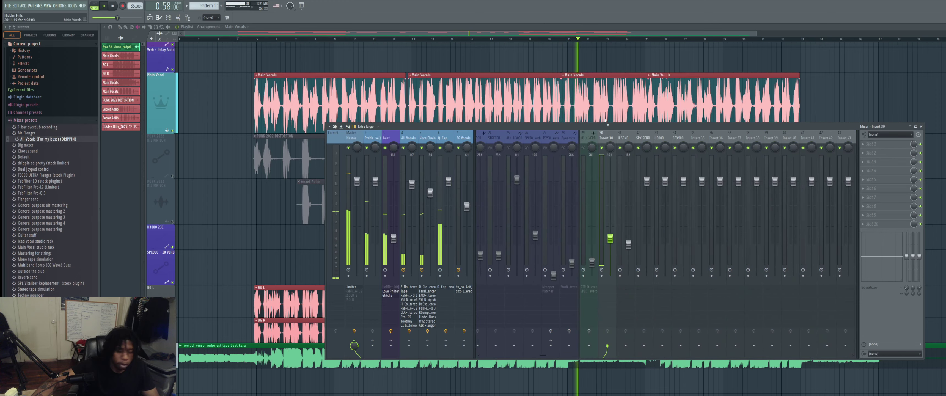
key("Left")
key("Left")
key("Left")
key("Left")
key("Left")
key("Left")
key("Left")
key("Left")
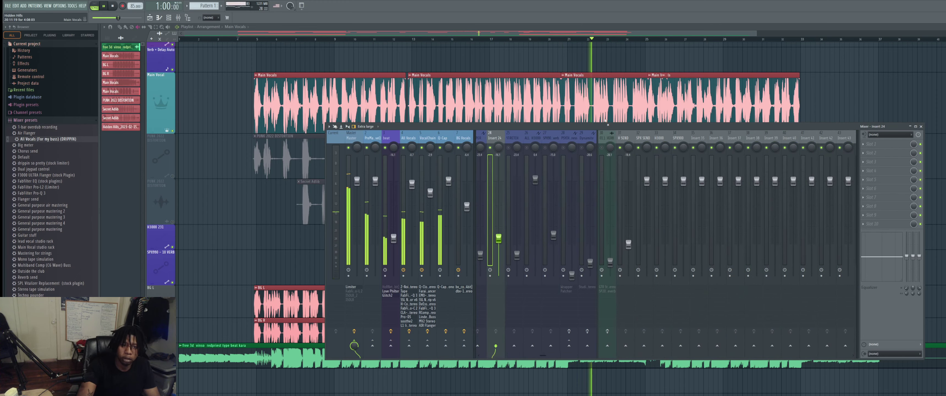
key("Left")
key("Left")
key("Left")
key("Left")
key("Left")
key("Left")
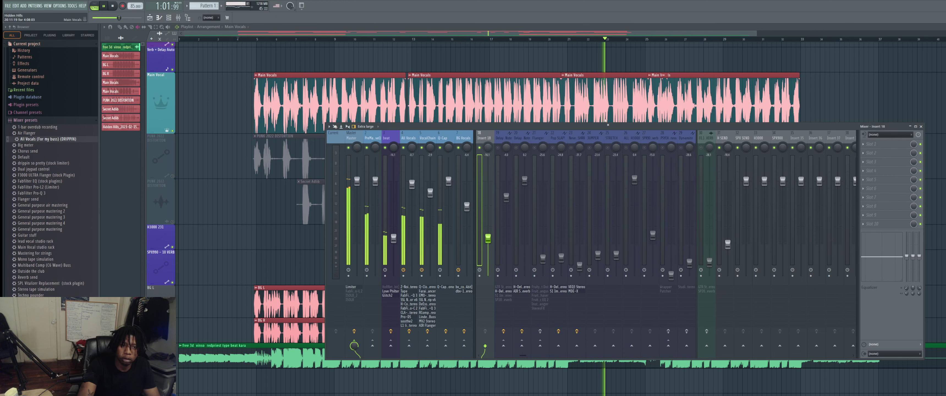
key("Left")
key("Left")
key("Left")
key("Left")
key("Left")
key("Left")
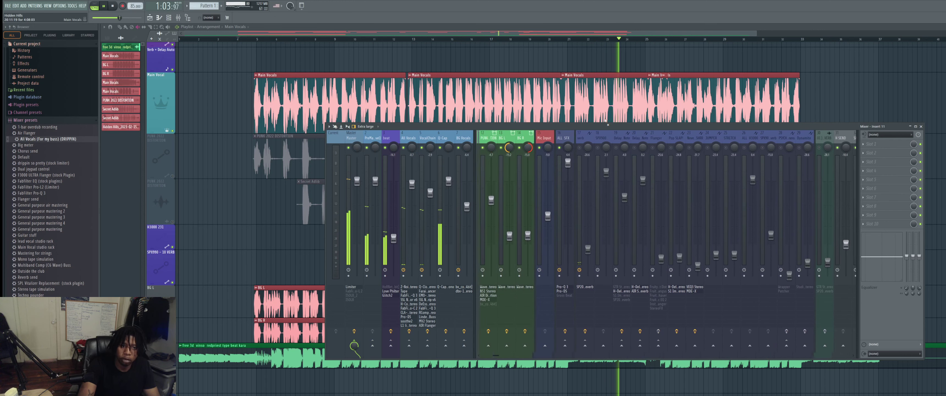
key("Left")
key("Left")
key("Left")
key("Left")
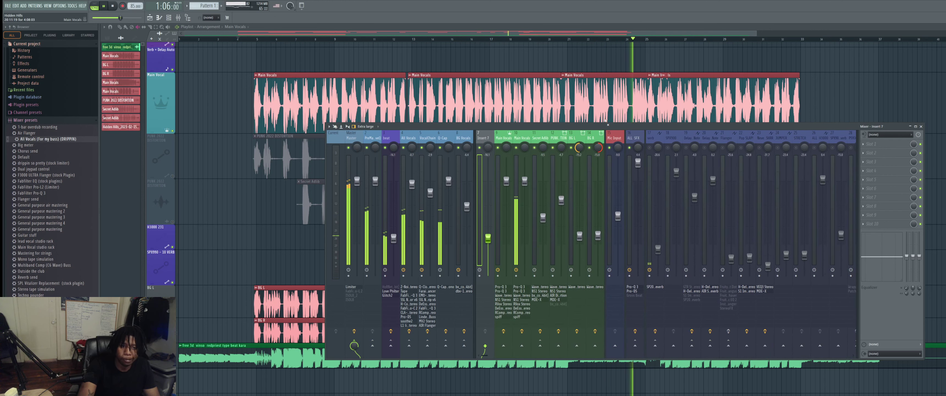
key("Left")
key("Left")
key("Left")
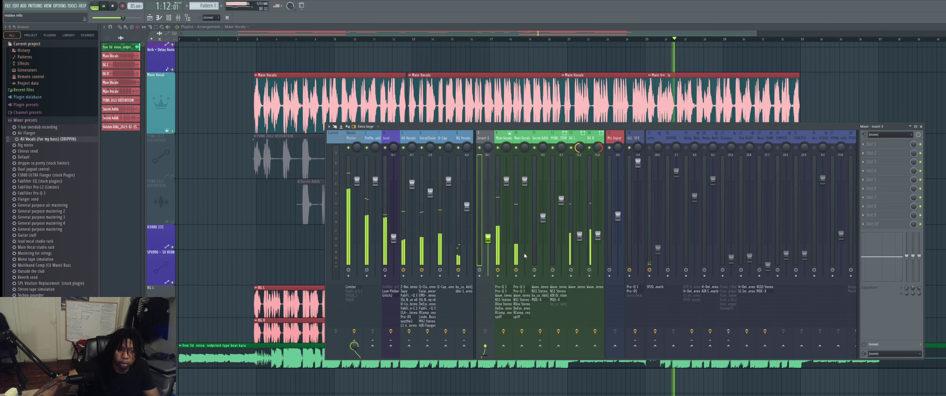
Dock the empty insert with the bus tracks and move it between Q-Cap and BG Vocals
key("ctrl+z")
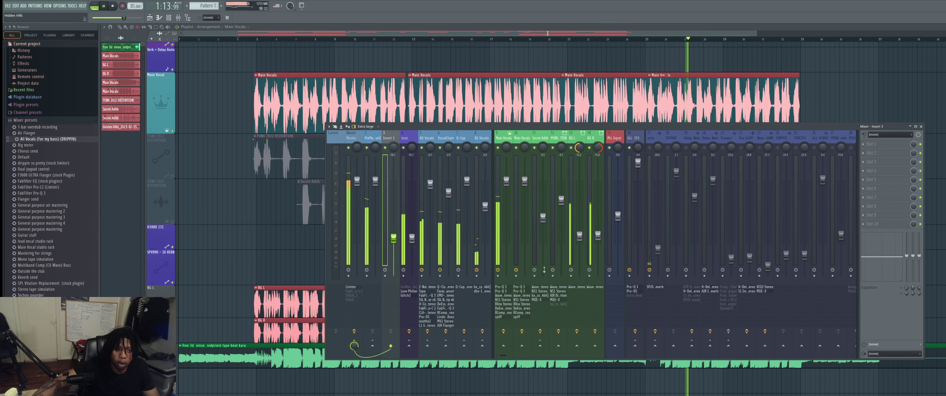
key("alt+Right")
key("alt+Right")
key("alt+Right")
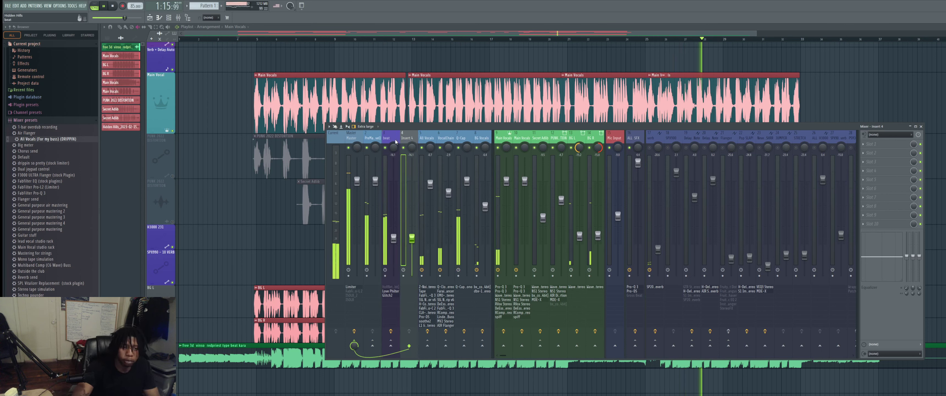
key("alt+Right")
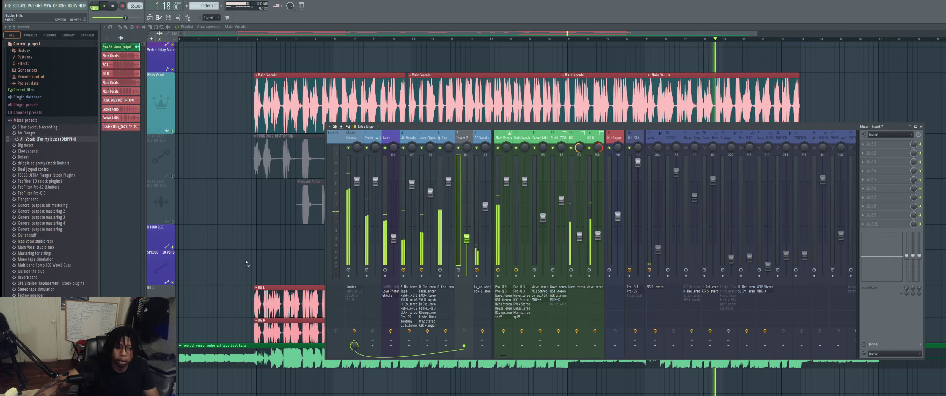
Raise Insert 7's fader, load Magma Channel Strip Stereo on it, and route the Q-Cap track into it
left_click_drag(467, 238, 467, 180)
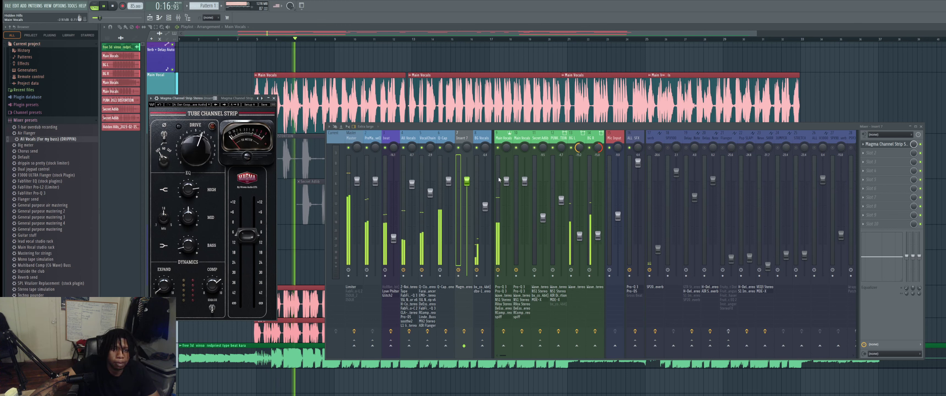
left_click(450, 147)
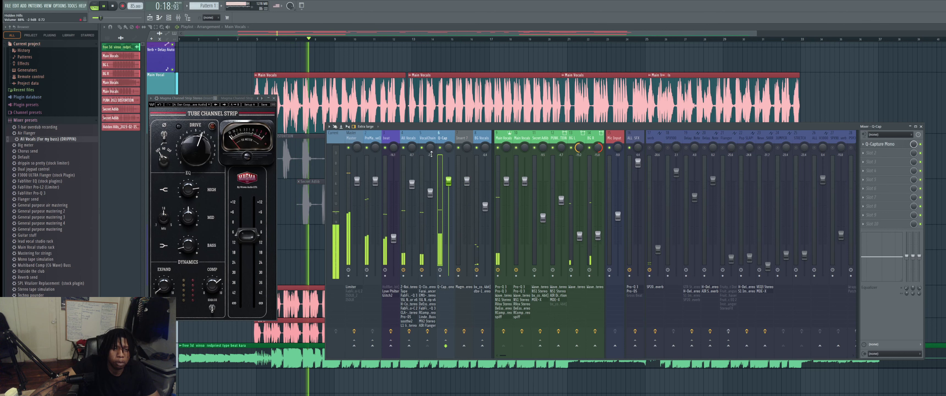
left_click(465, 346)
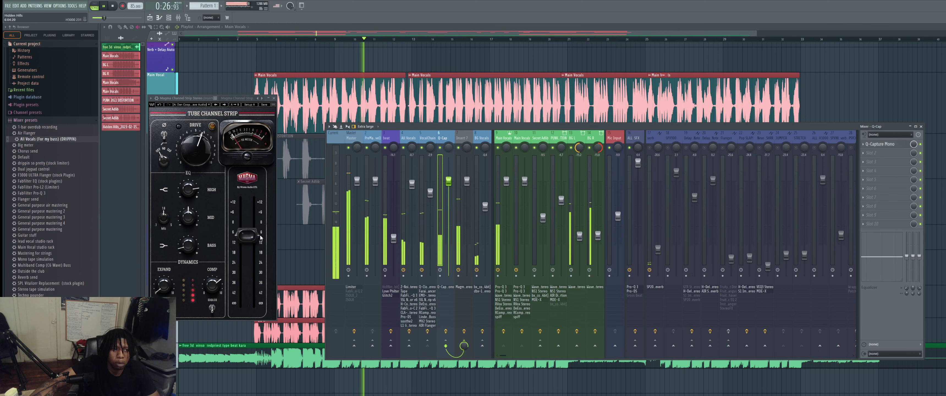
Lower Insert 7's fader slightly during playback to balance the Magma Channel Strip's level
left_click_drag(470, 186, 471, 187)
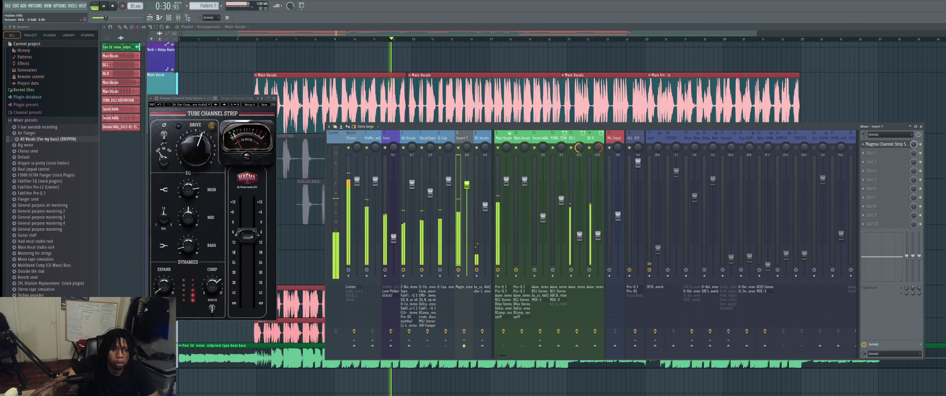
left_click_drag(467, 187, 467, 187)
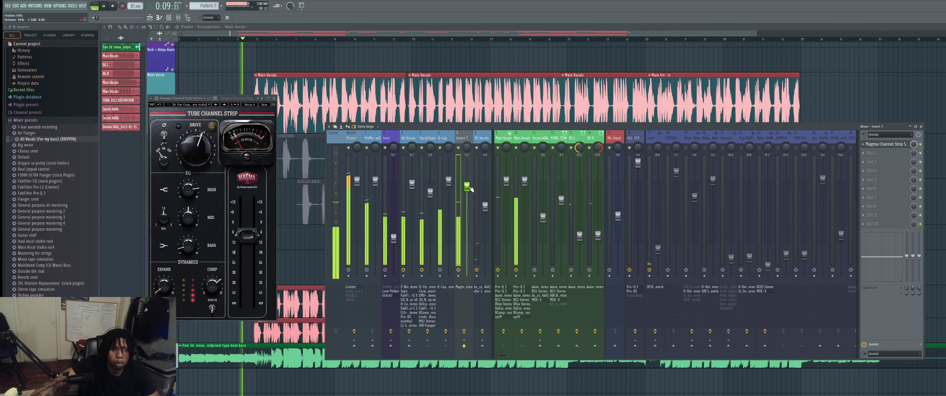
left_click_drag(470, 189, 470, 191)
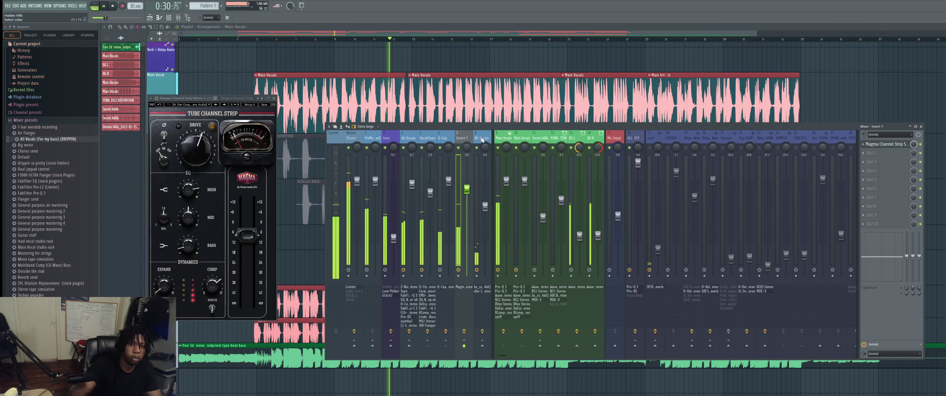
Rename Insert 7 as Maga Channel Strip, then close the plugin window and the mixer
key("F2")
type("Maga Channel Strip")
key("Return")
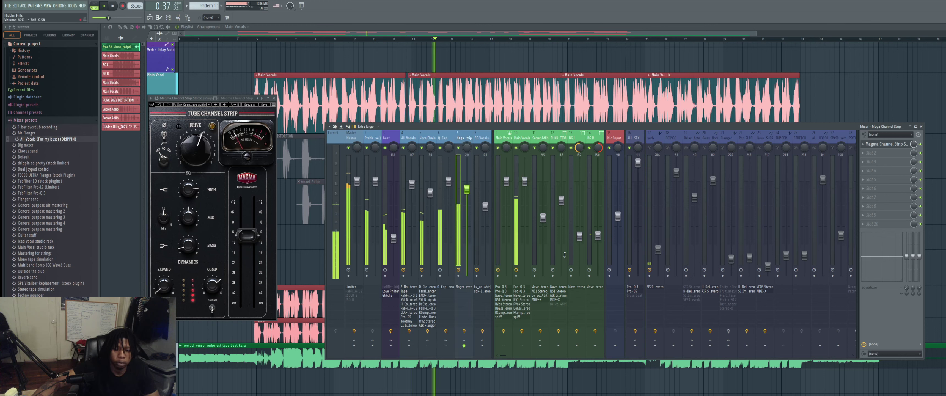
left_click(275, 98)
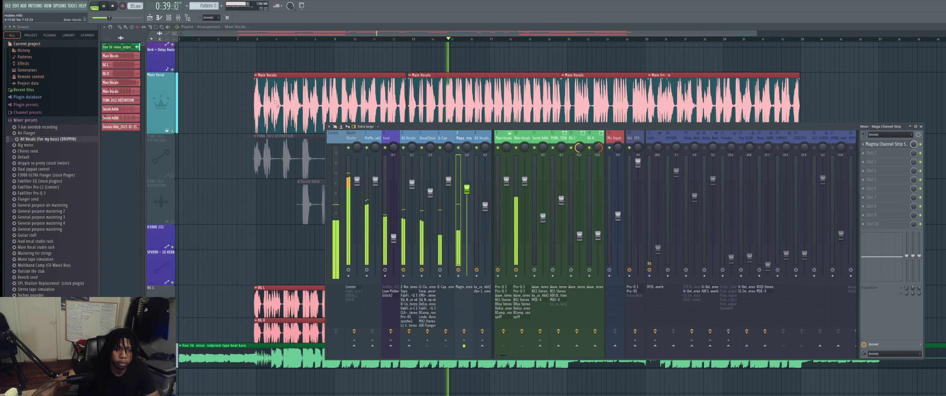
key("F9")
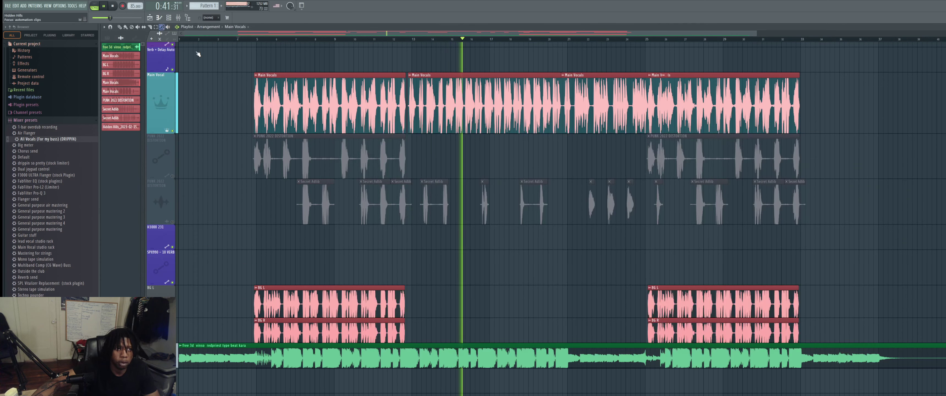
Cut the silence from the start of the second Main Vocals clip and extend its faded start edge slightly earlier
scroll(367, 58, "up", 5)
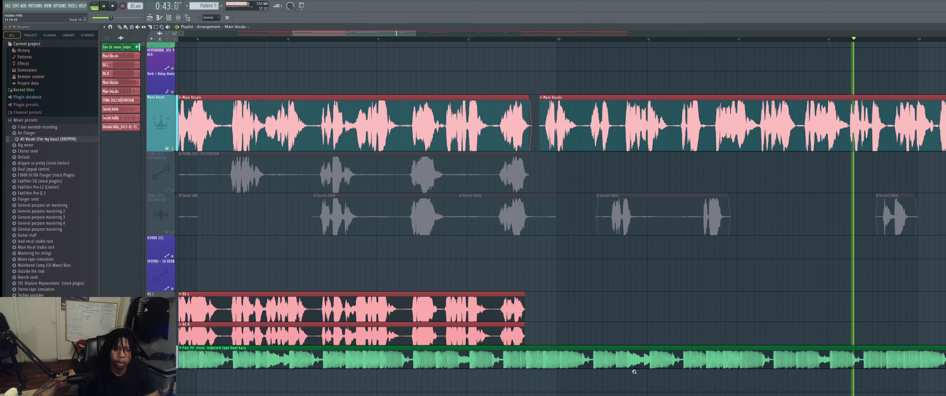
left_click_drag(630, 349, 494, 121)
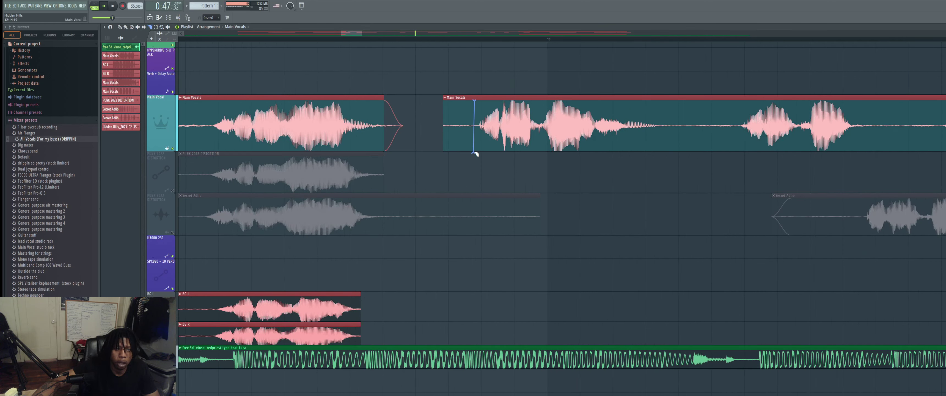
right_click(451, 127)
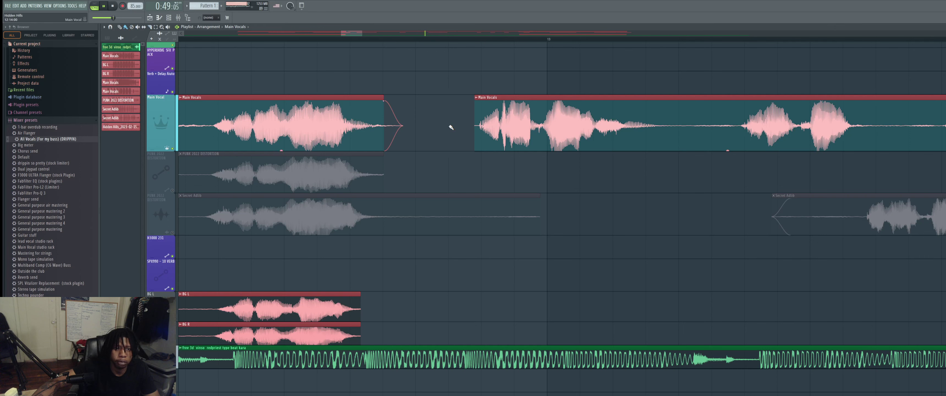
double_click(299, 142)
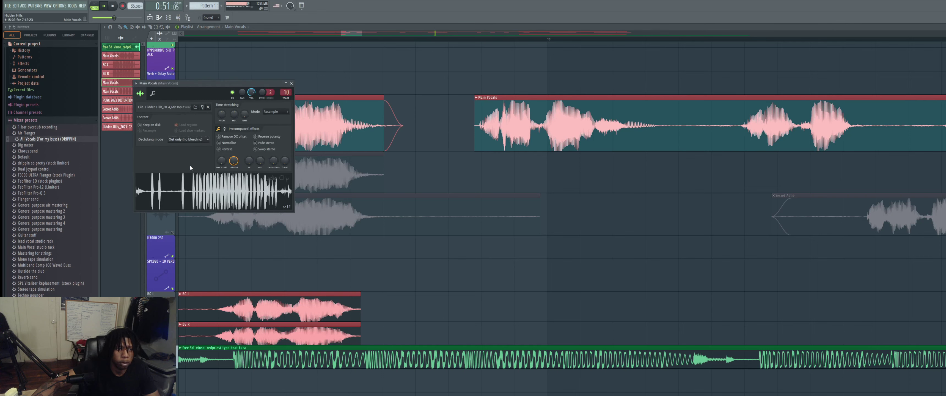
key("Escape")
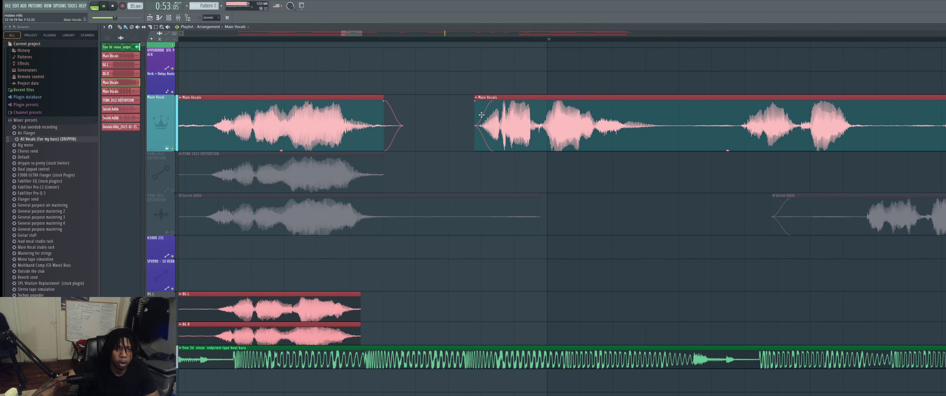
left_click_drag(475, 116, 471, 117)
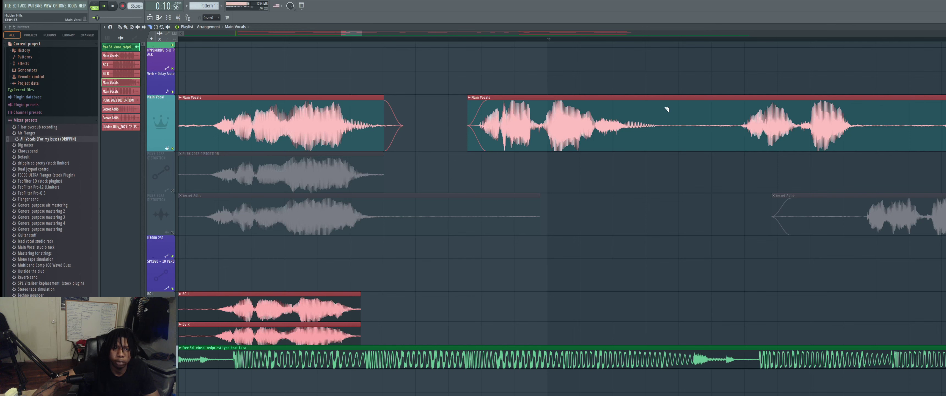
Slice out the silent gaps between phrases in the second Main Vocals clip and adjust the remaining clip edges
left_click_drag(664, 104, 660, 182)
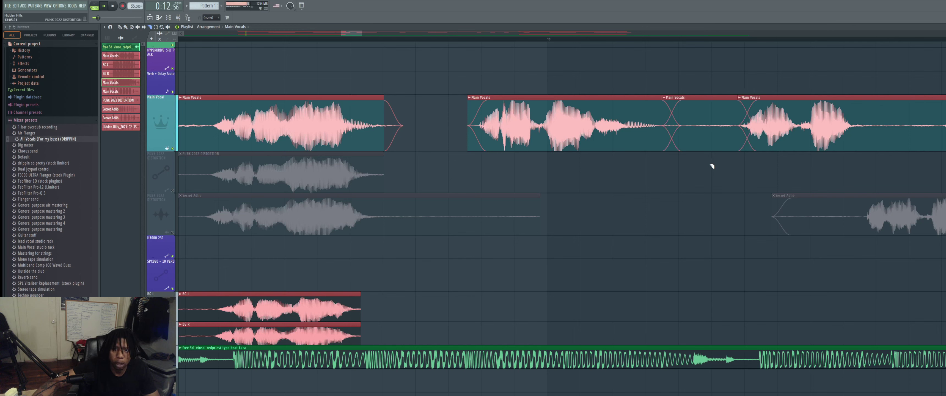
right_click(686, 123)
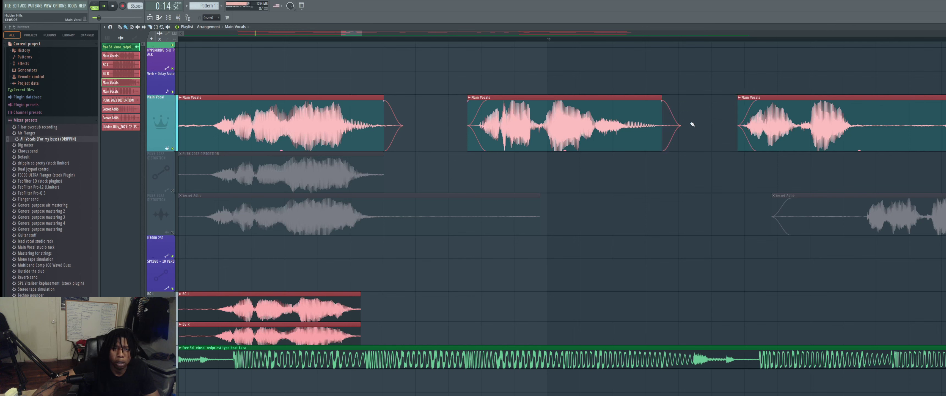
left_click_drag(739, 123, 729, 122)
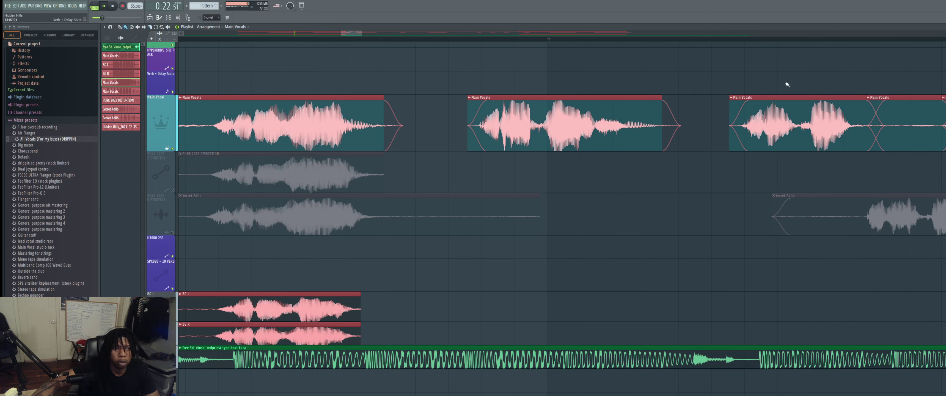
right_click(877, 111)
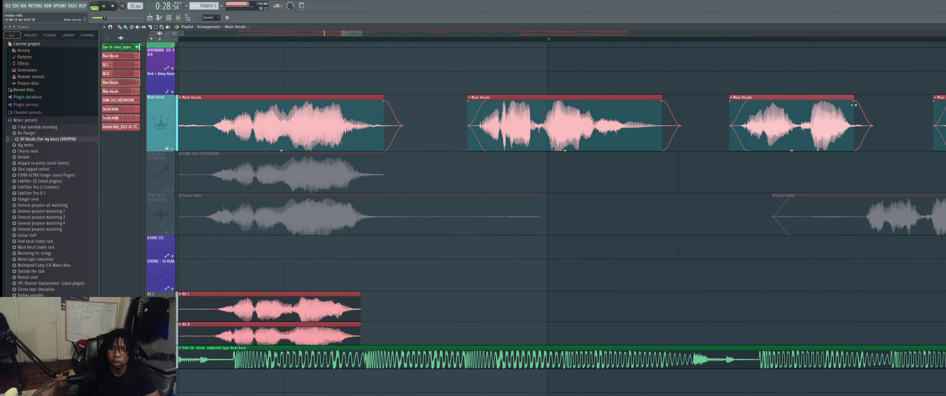
Slice out the silent gap in the Main Vocals clip early in bar 14, trim the preceding end slightly and extend the following start earlier
left_click(162, 28)
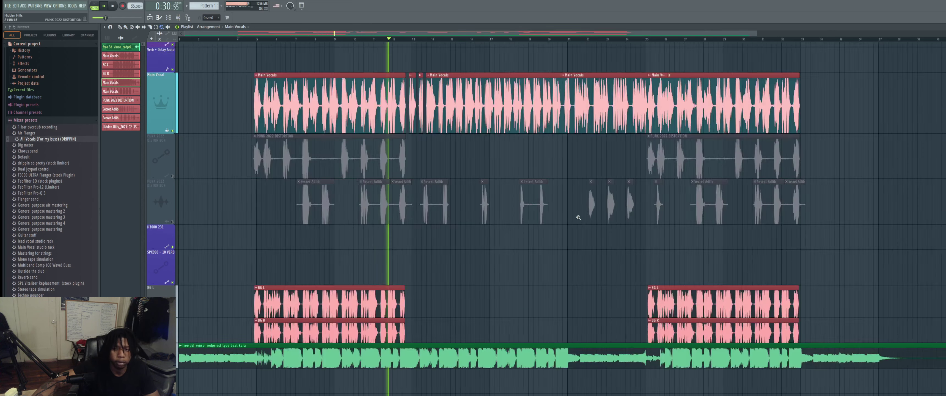
left_click_drag(353, 41, 650, 287)
left_click_drag(484, 169, 375, 315)
left_click(516, 246)
left_click(149, 27)
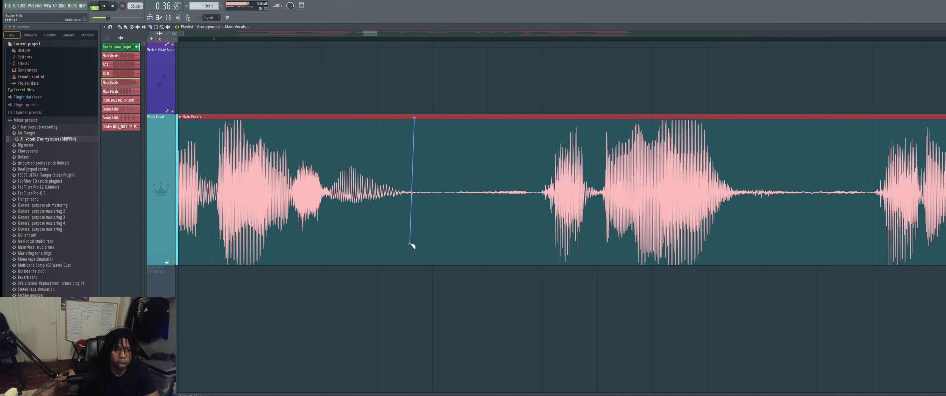
left_click_drag(412, 246, 412, 246)
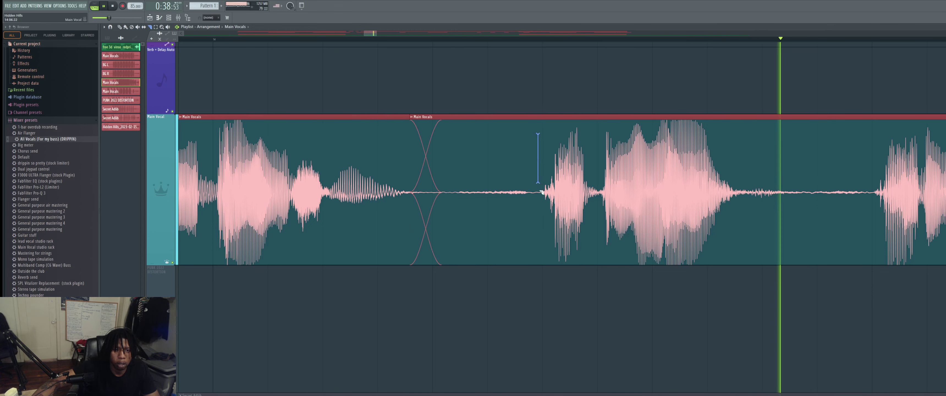
left_click_drag(542, 192, 540, 257)
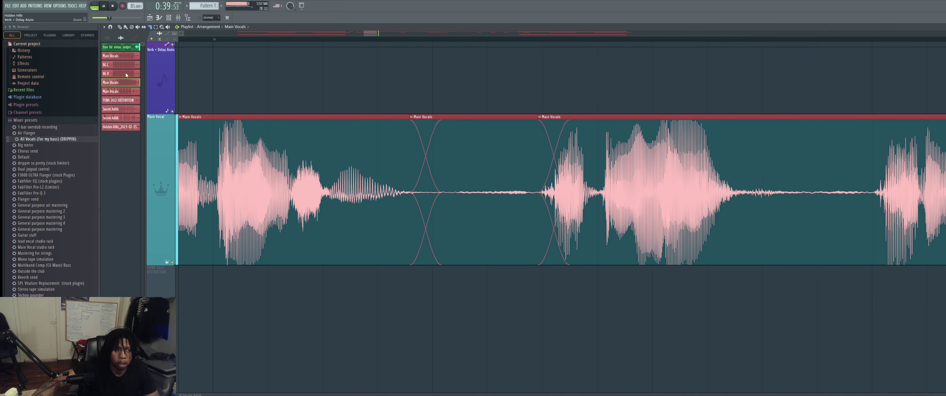
right_click(425, 167)
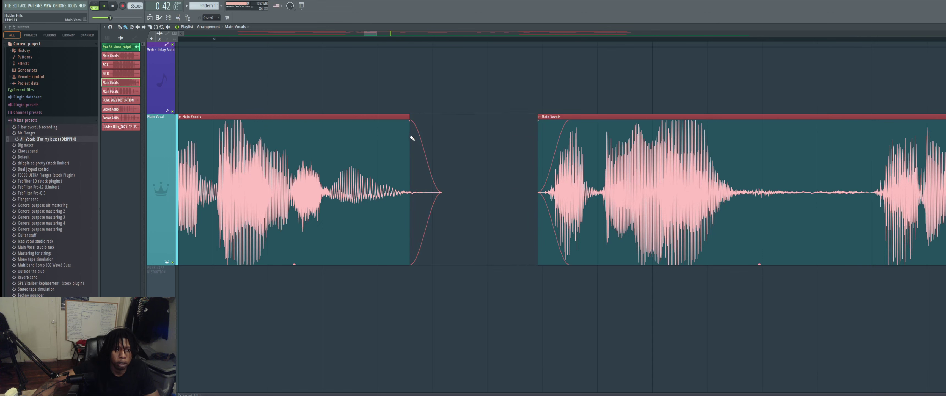
left_click_drag(413, 138, 409, 139)
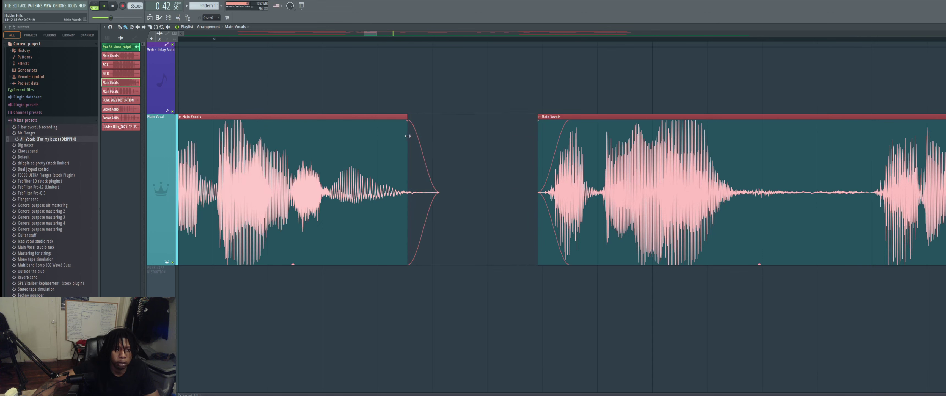
left_click_drag(538, 167, 523, 167)
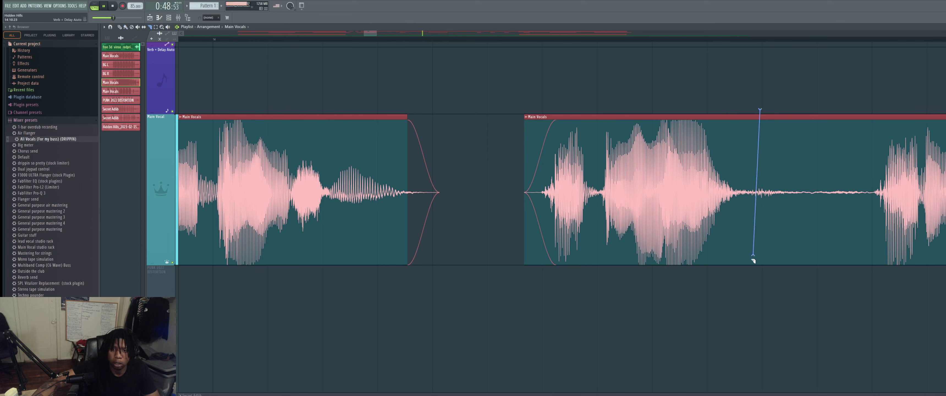
Slice out the silence near the end of bar 14 in Main Vocals and extend the clip edges on both sides slightly into the gap
left_click_drag(739, 296, 732, 318)
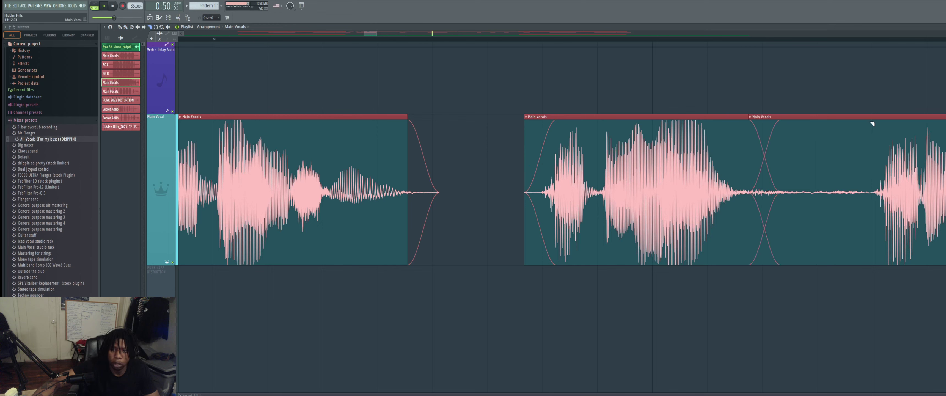
left_click_drag(866, 299, 867, 298)
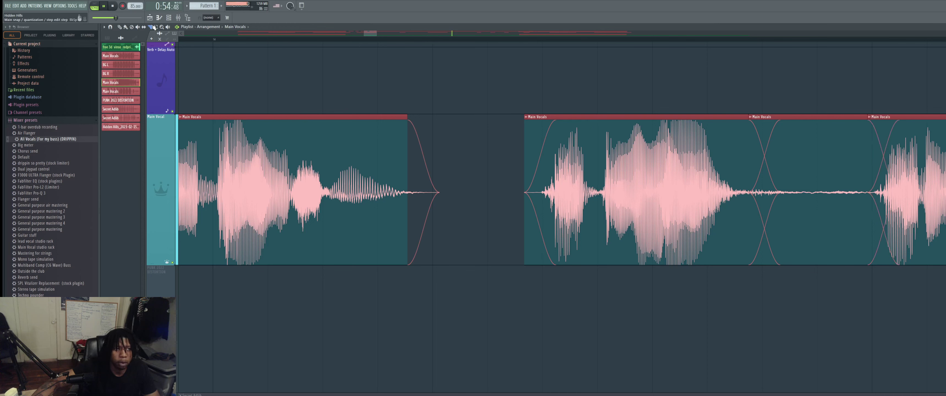
left_click(132, 27)
left_click(801, 162)
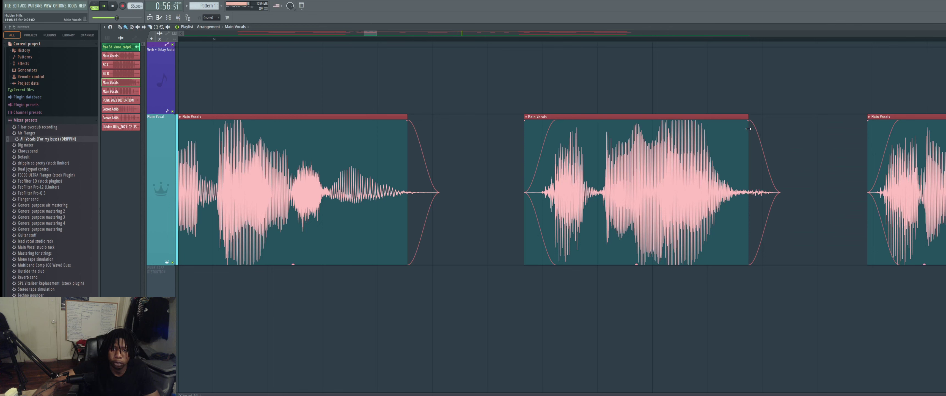
left_click_drag(749, 129, 753, 129)
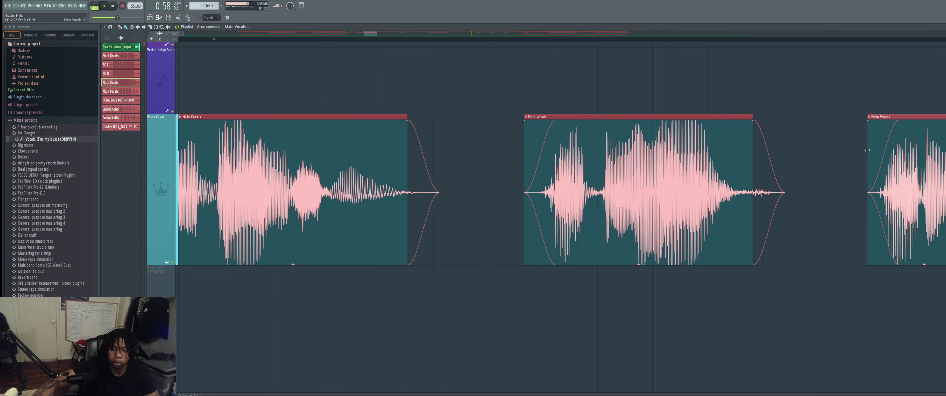
left_click_drag(868, 152, 851, 152)
key("space")
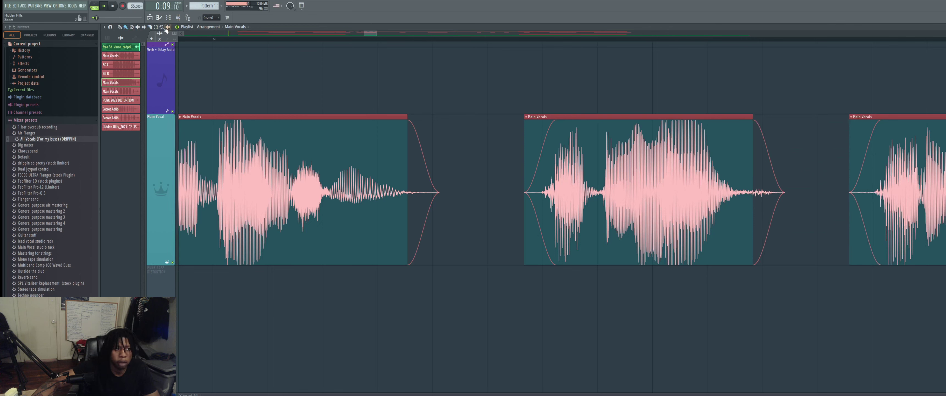
Slice the Main Vocals clip on both sides of the silent gap in bar 15 and delete the silent piece
right_click(457, 184)
left_click_drag(390, 47, 602, 180)
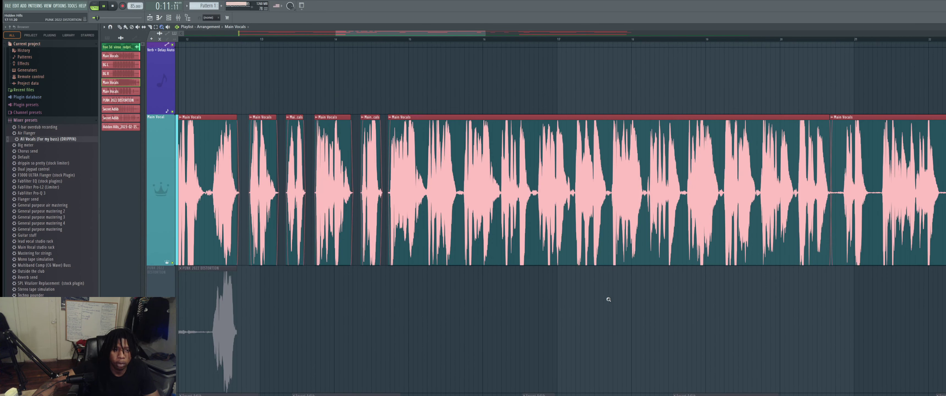
left_click_drag(487, 258, 365, 49)
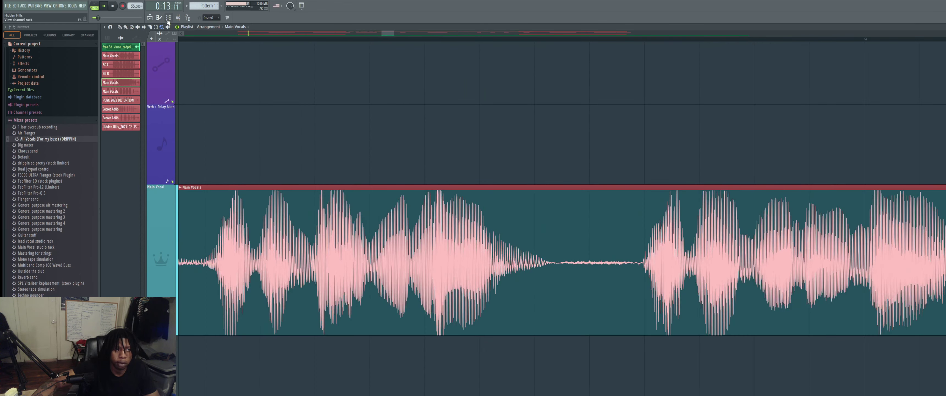
left_click_drag(562, 279, 543, 352)
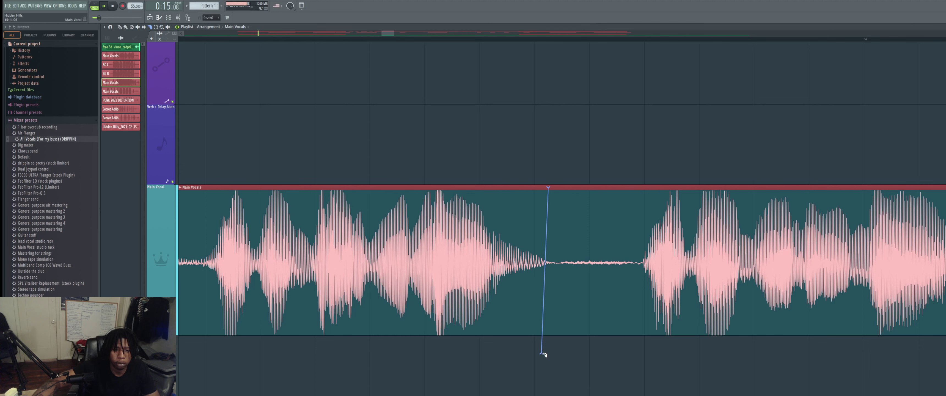
left_click_drag(640, 195, 643, 367)
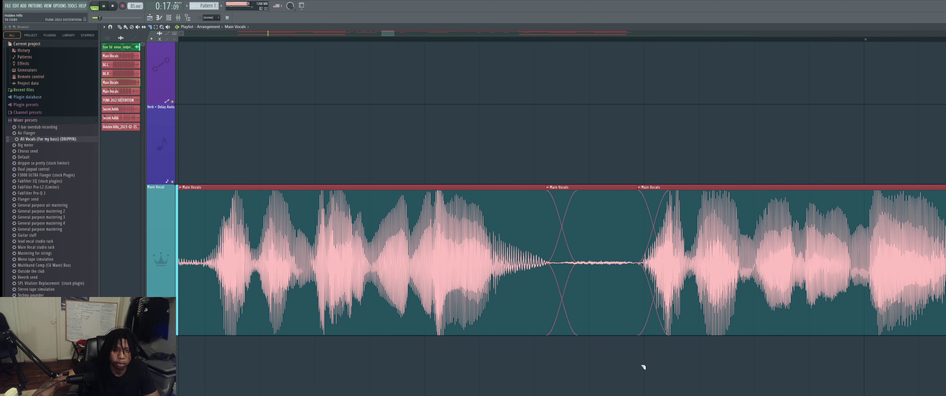
right_click(582, 254)
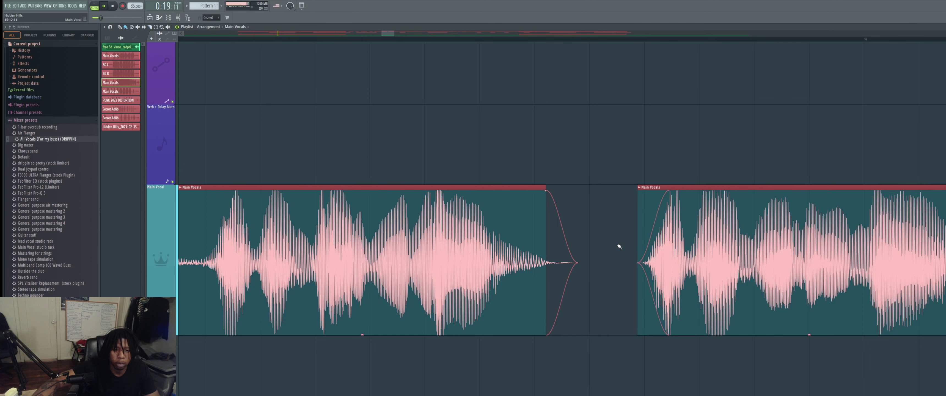
left_click_drag(639, 241, 412, 47)
Remove the silent gap in bar 16 of the Main Vocals clip and extend the next phrase's faded start slightly earlier
left_click(162, 27)
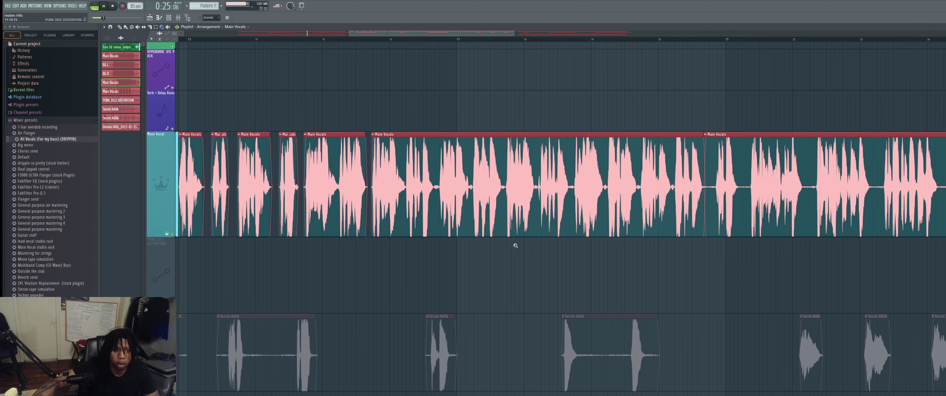
left_click_drag(516, 240, 379, 106)
left_click_drag(641, 287, 495, 162)
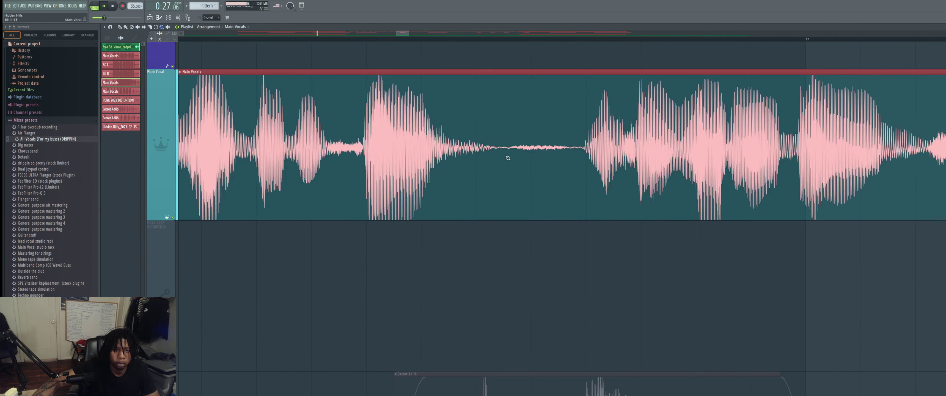
left_click_drag(501, 114, 500, 257)
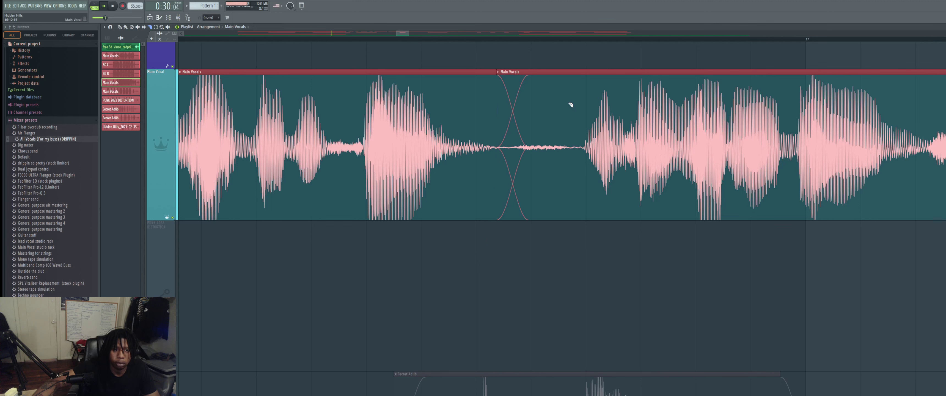
left_click_drag(571, 105, 570, 266)
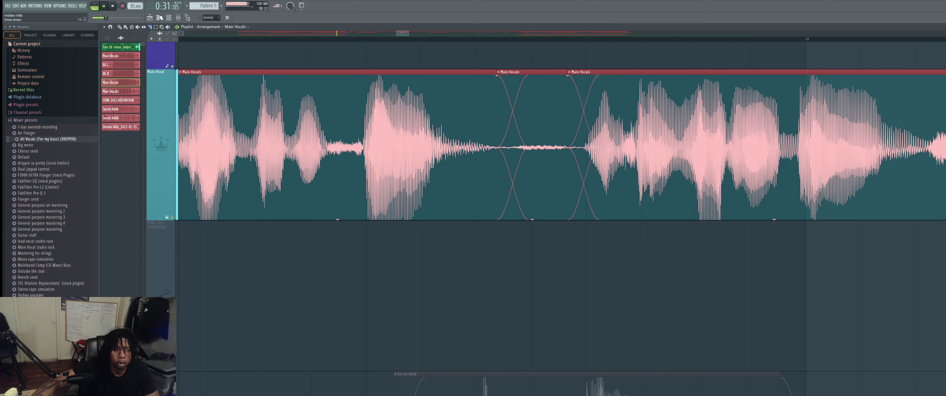
right_click(543, 123)
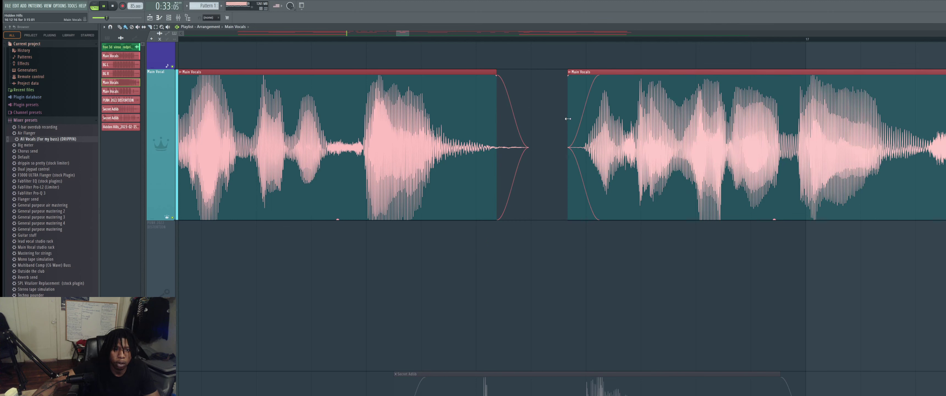
left_click_drag(571, 126, 557, 124)
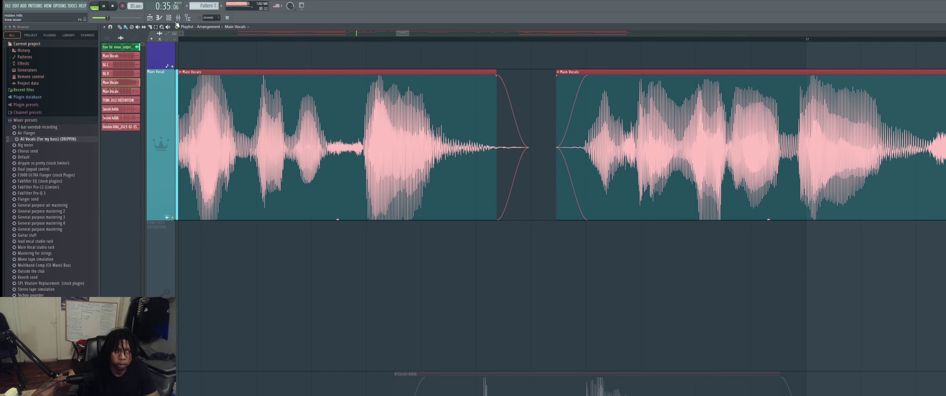
Cut out the short silence in bar 17 of Main Vocals, shorten the preceding clip's end and extend the next clip's start earlier
left_click(161, 27)
right_click(399, 144)
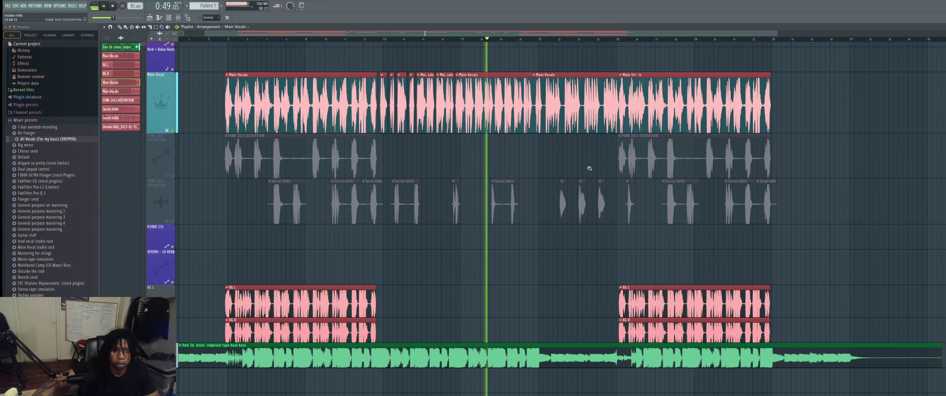
left_click_drag(593, 176, 435, 73)
left_click(602, 265)
left_click_drag(602, 381, 277, 115)
left_click_drag(509, 246, 389, 138)
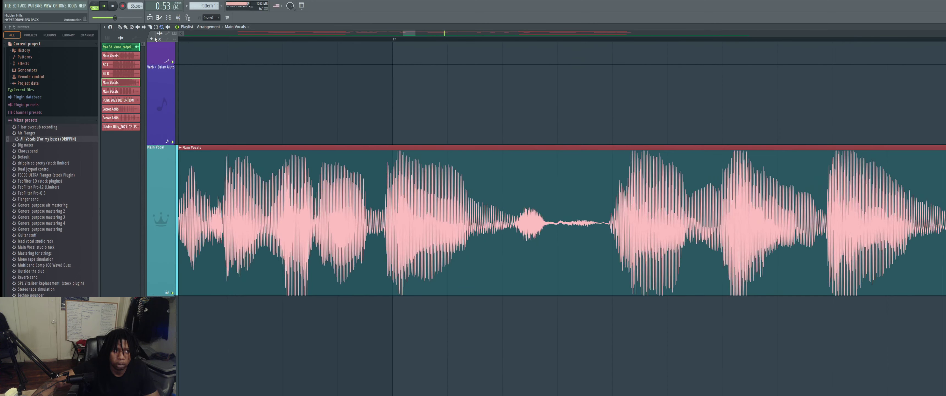
left_click_drag(555, 175, 555, 315)
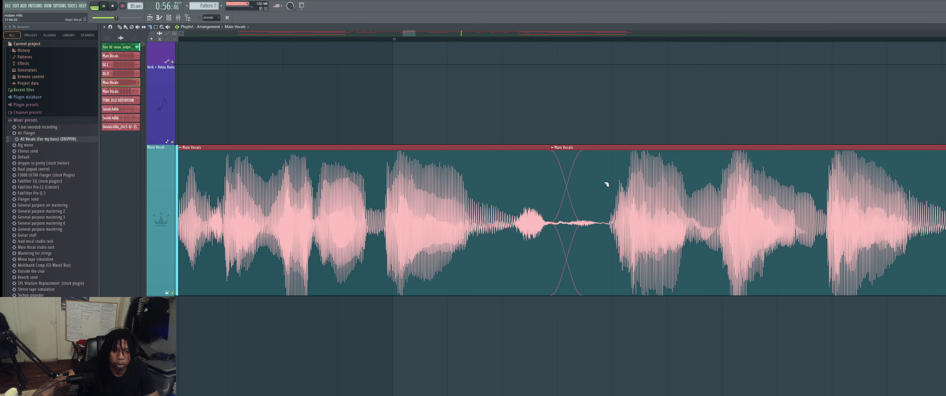
left_click_drag(603, 177, 599, 323)
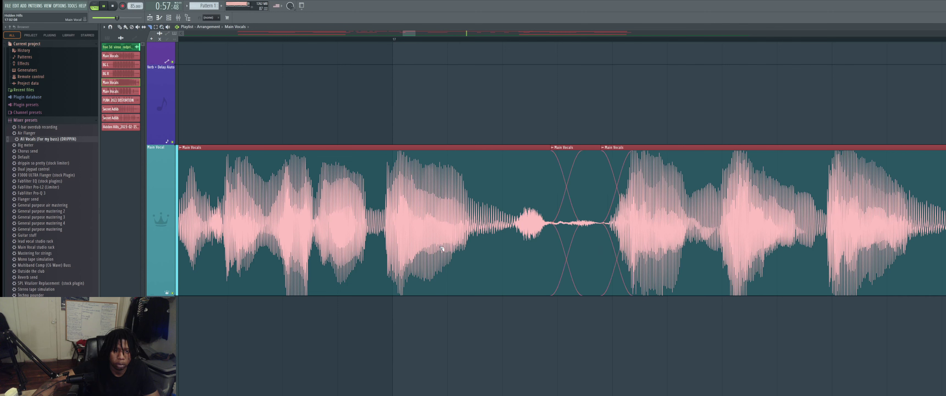
right_click(583, 227)
left_click_drag(550, 182, 535, 183)
left_click_drag(602, 210, 585, 211)
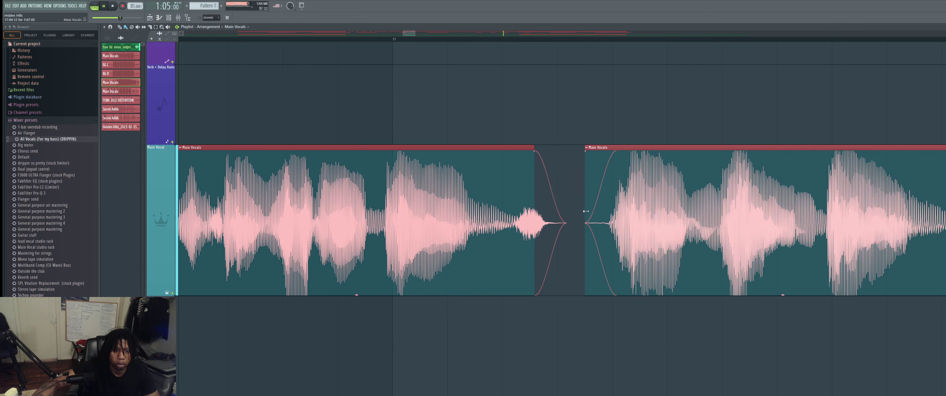
Remove the silence at the start of the next Main Vocals clip in bar 20 and extend its faded start edge slightly earlier
left_click(162, 27)
right_click(433, 228)
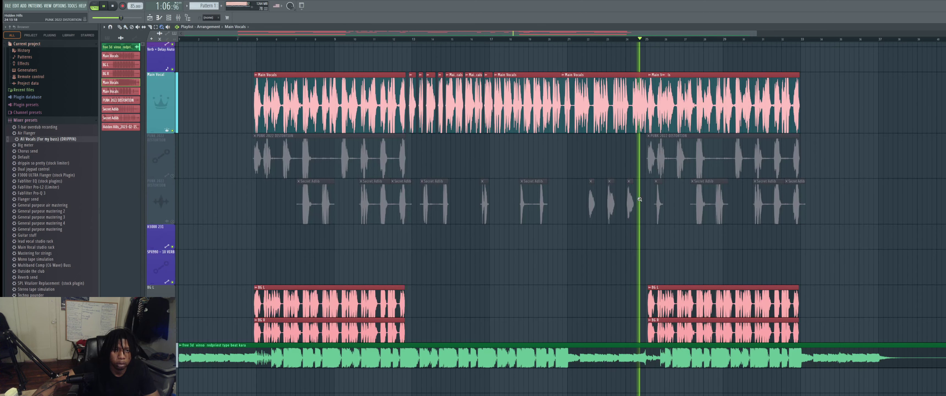
left_click(453, 88)
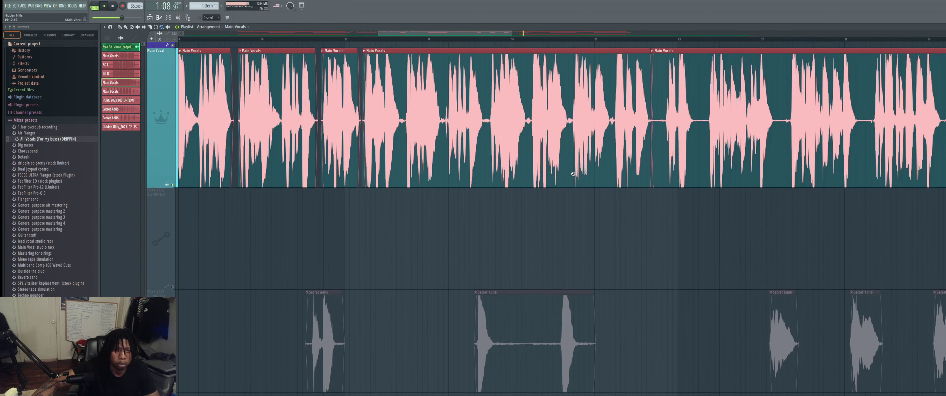
right_click(558, 174)
left_click_drag(566, 173, 539, 96)
left_click_drag(661, 368, 283, 98)
left_click_drag(373, 163, 177, 147)
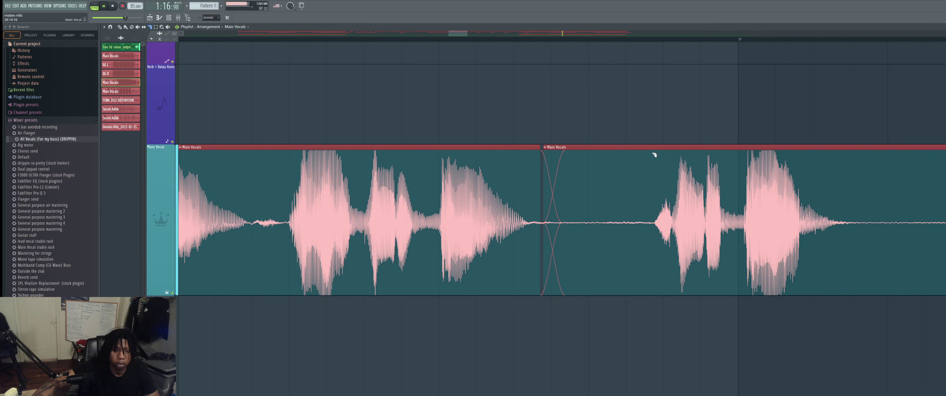
left_click_drag(654, 155, 655, 304)
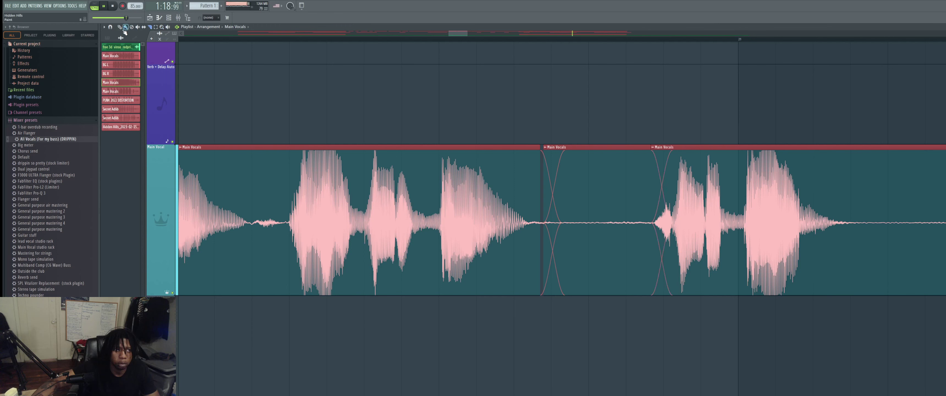
right_click(590, 208)
left_click_drag(653, 207, 638, 203)
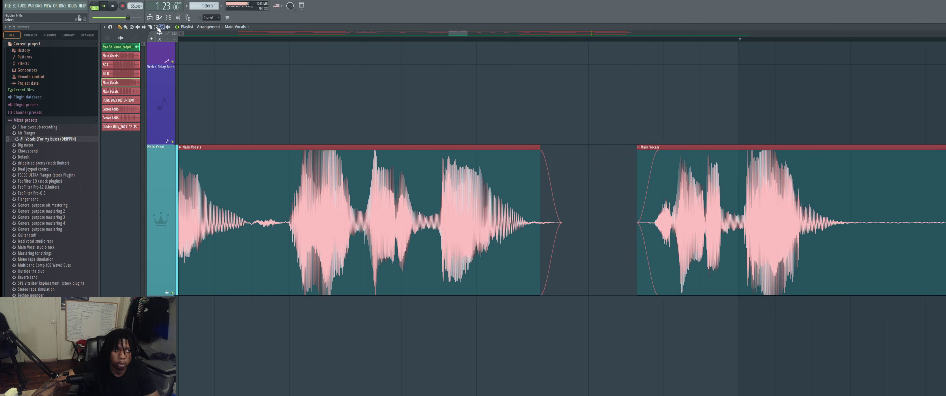
Slice the Main Vocals clip after the phrase early in bar 21 and delete the silent piece that follows
left_click_drag(844, 212, 839, 311)
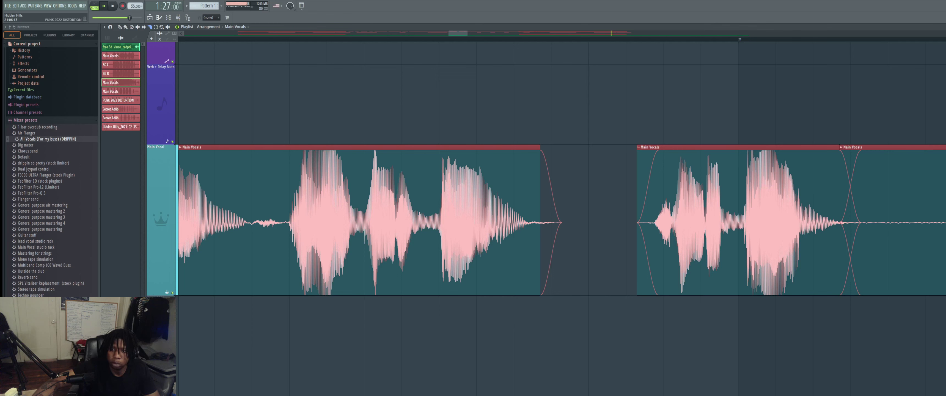
right_click(866, 198)
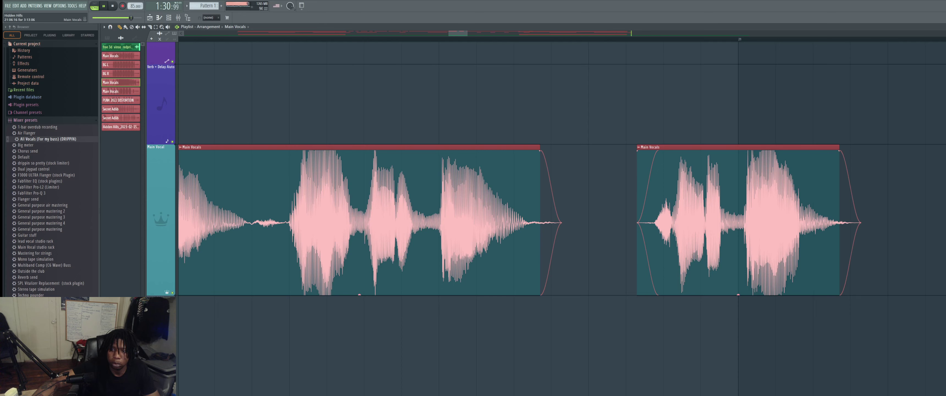
Play back the full arrangement with the mixer open to check the cleaned Main Vocals clips
right_click(184, 54)
left_click_drag(461, 38, 703, 190)
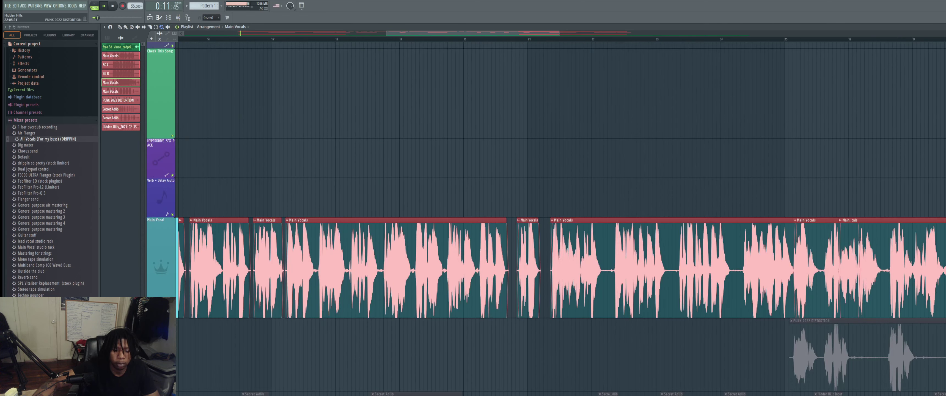
key("space")
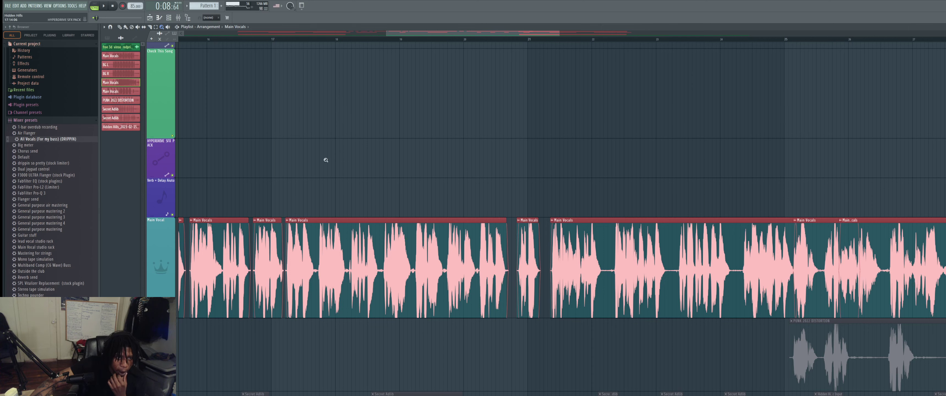
left_click(161, 27)
right_click(308, 169)
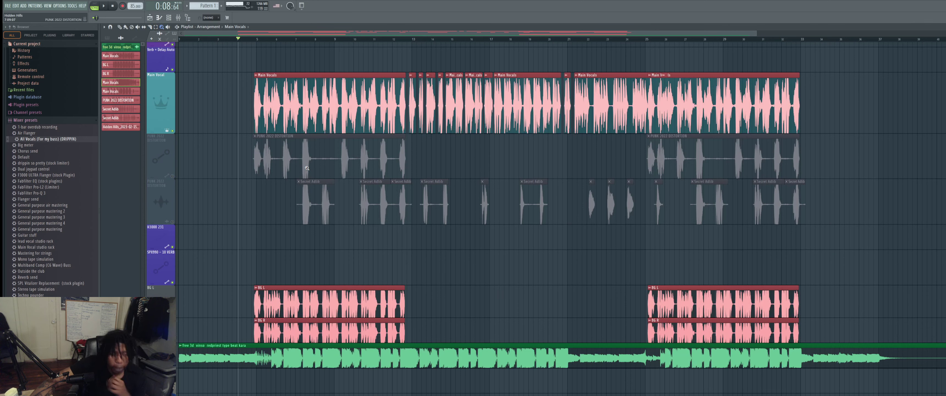
key("space")
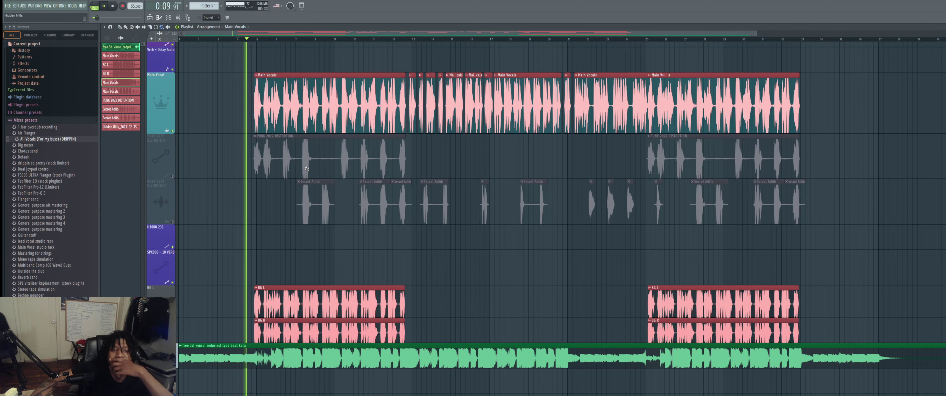
key("F9")
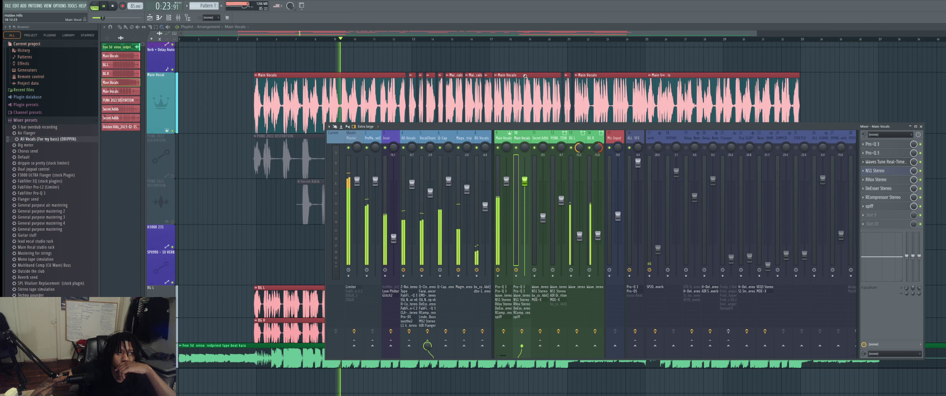
Restart playback of the whole arrangement from the beginning in song mode
left_click(104, 5)
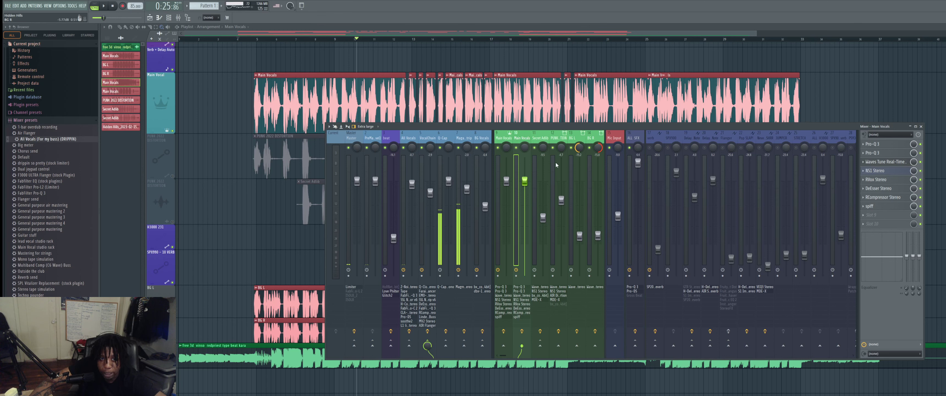
left_click(107, 5)
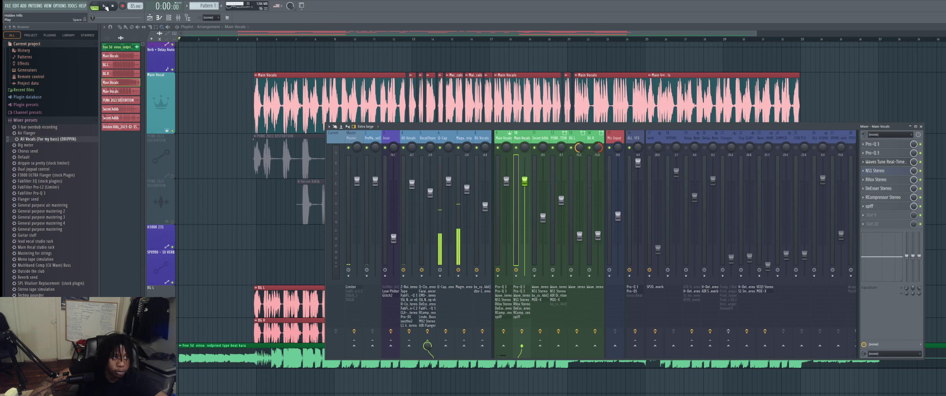
left_click(95, 6)
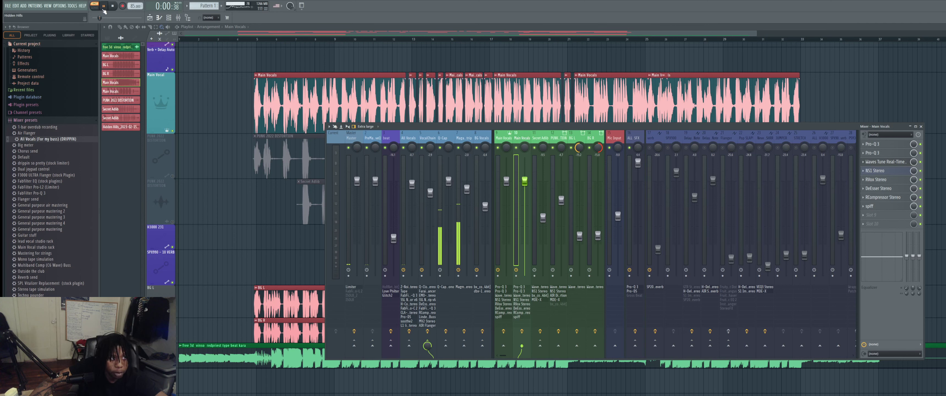
left_click(95, 5)
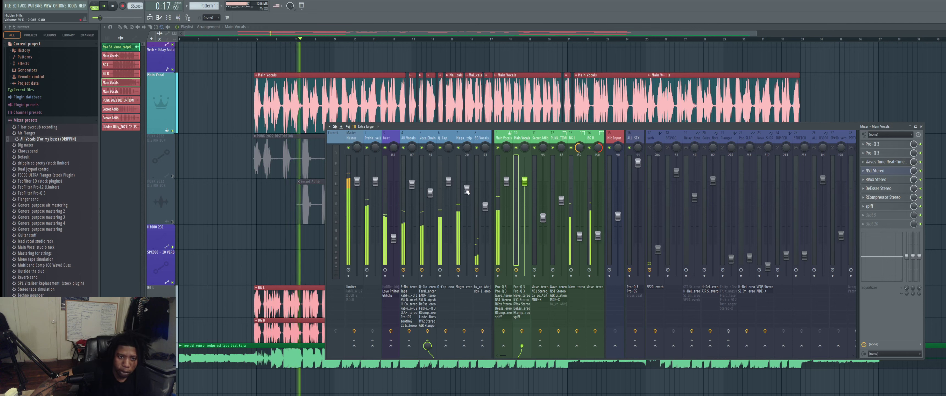
Compare the Magma Channel Strip track's fader at maximum and at silence during playback, and settle it at about 100%
left_click_drag(467, 188, 468, 157)
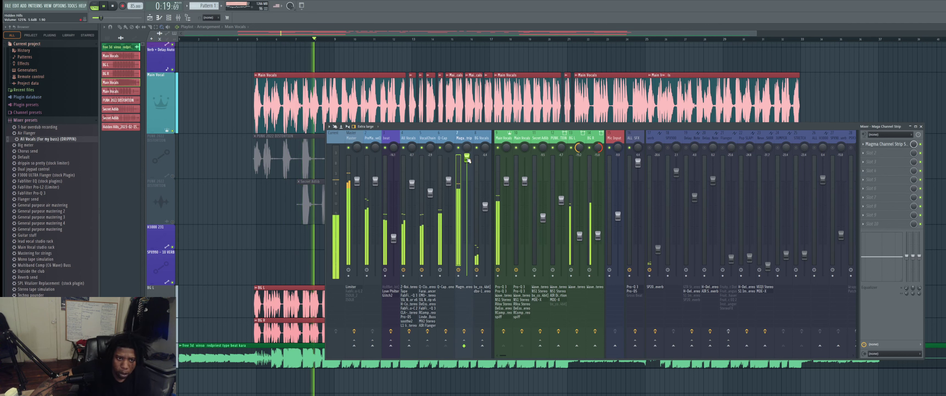
left_click_drag(467, 157, 468, 275)
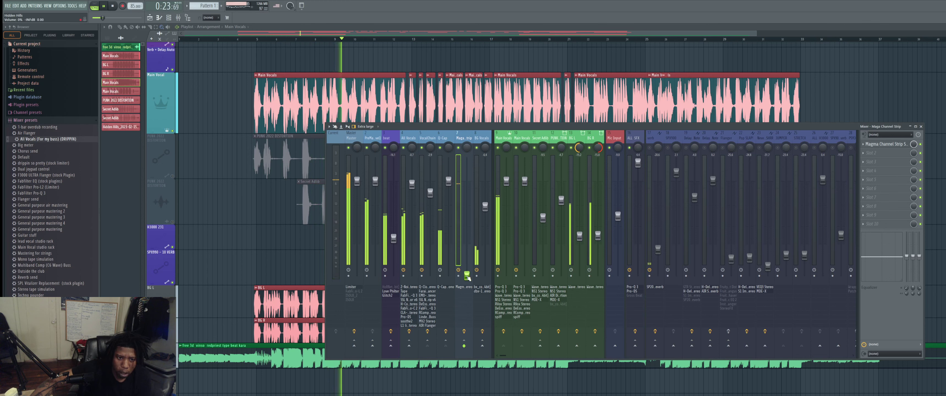
left_click_drag(468, 276, 466, 182)
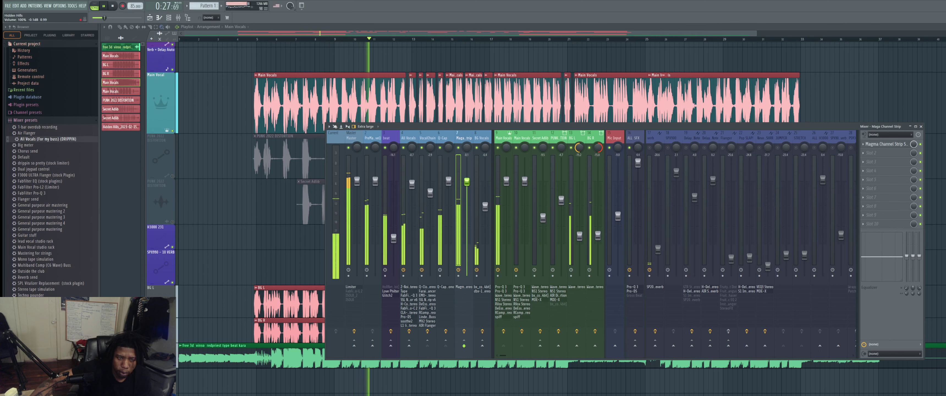
left_click_drag(466, 181, 466, 182)
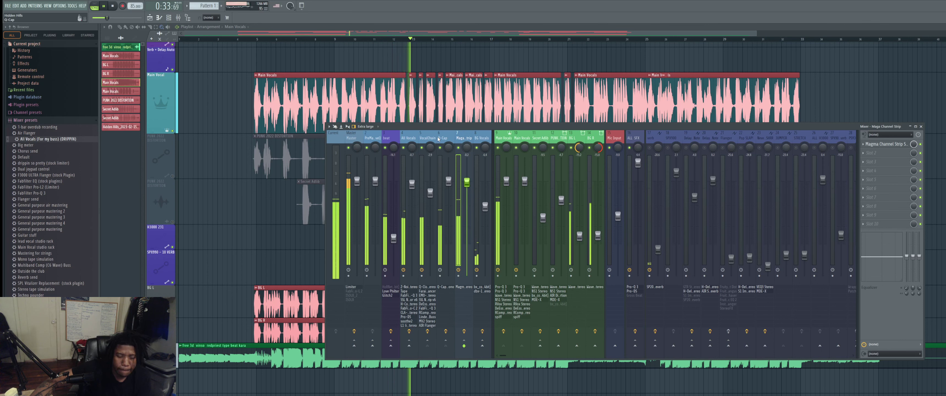
Select the VocalChain mixer track and listen to its effect chain through the rest of the song
key("Left")
key("Left")
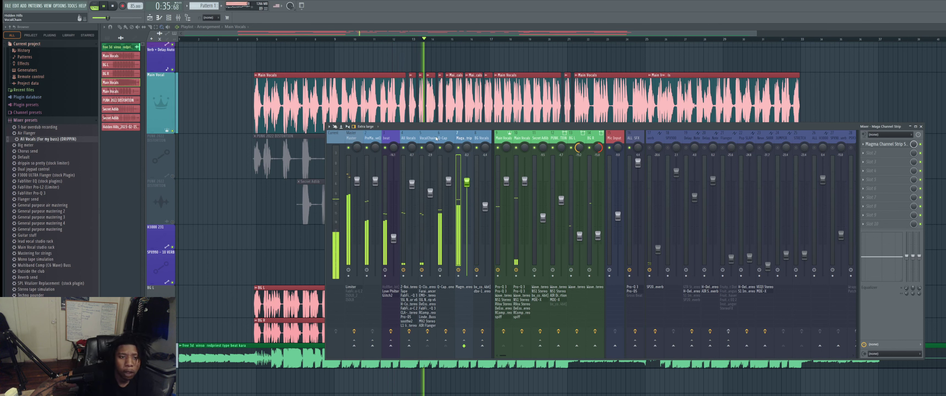
left_click(921, 162)
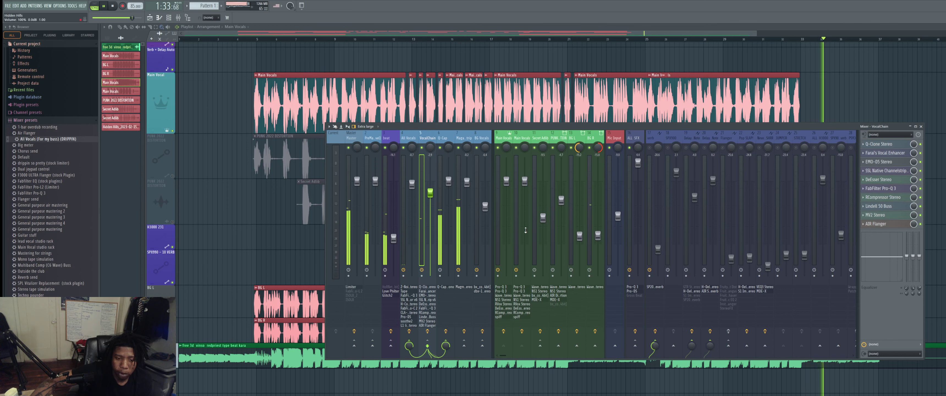
key("space")
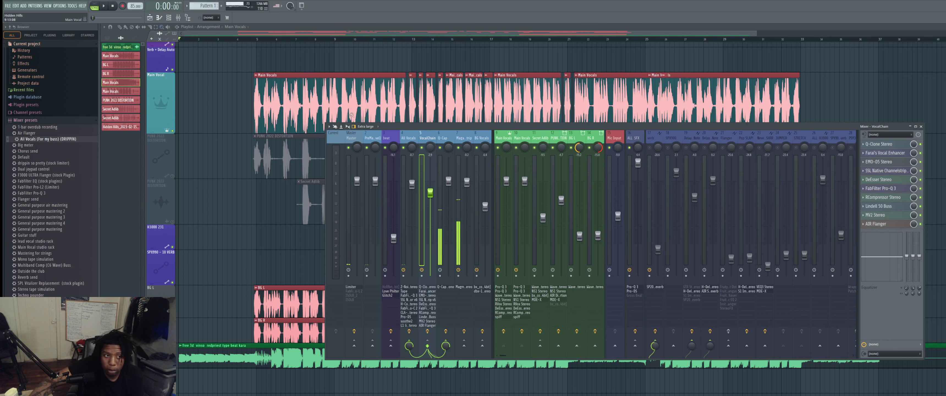
Turn on the verb track fed by VocalChain and play the song to check the reverb, stopping playback at the end
left_click(323, 79)
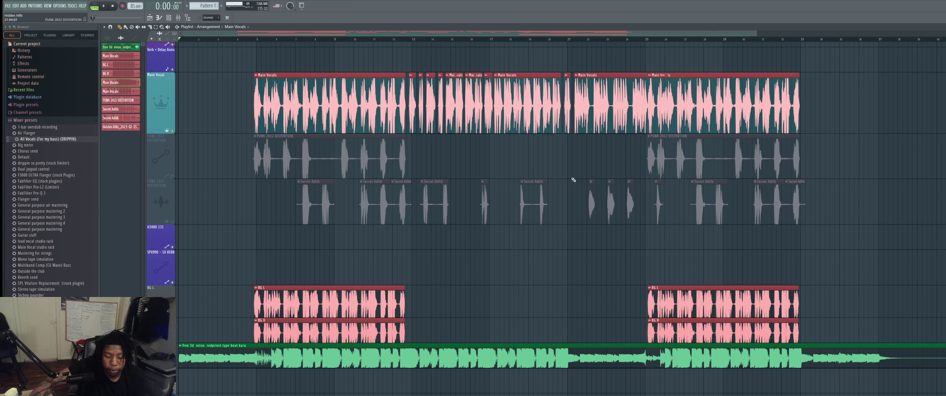
left_click(179, 19)
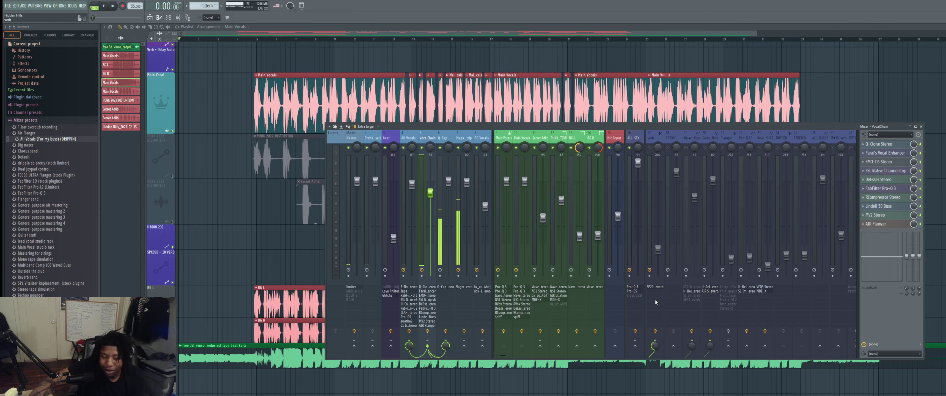
left_click(104, 5)
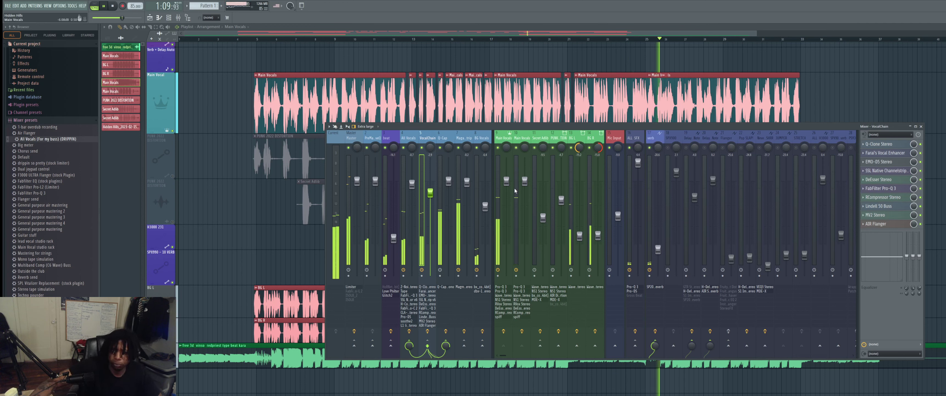
key("space")
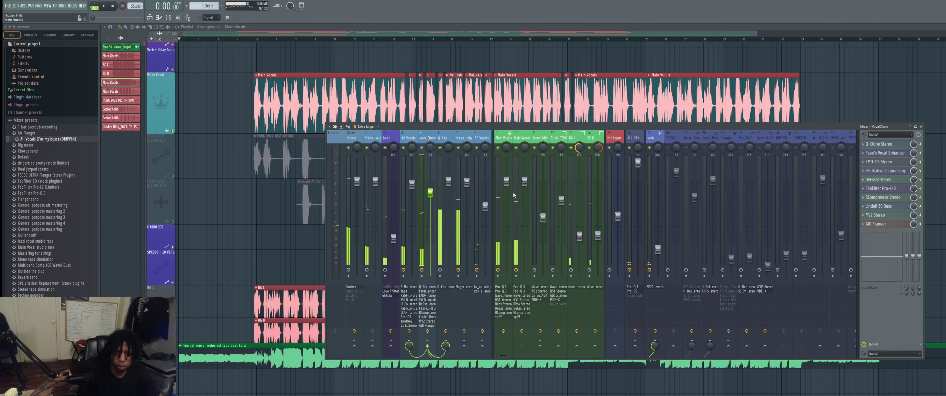
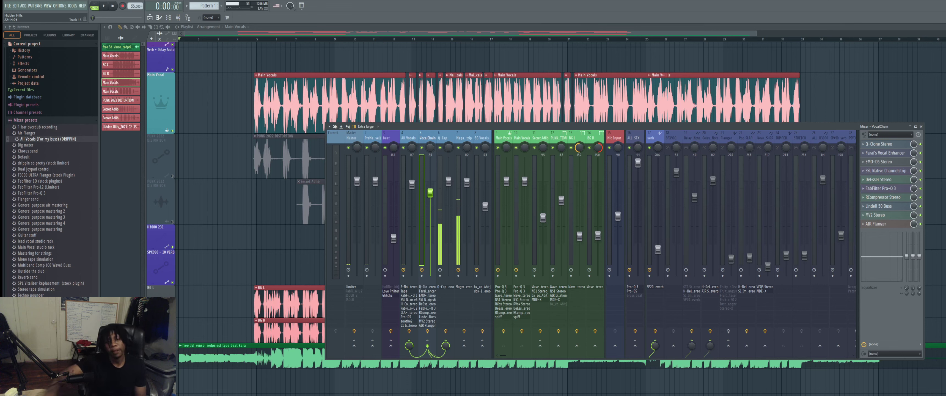
Enable the SPX990 track with Fruity Convolver in its first slot, restart playback and inspect the convolver's default impulse
key("space")
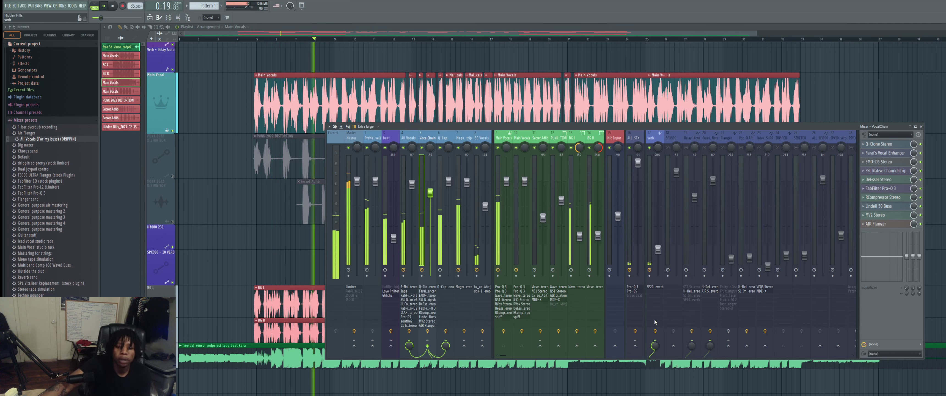
left_click(669, 149)
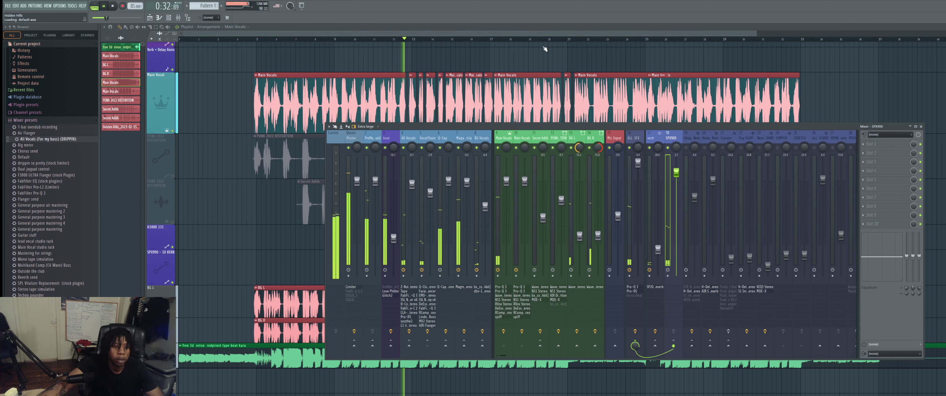
key("space")
key("space")
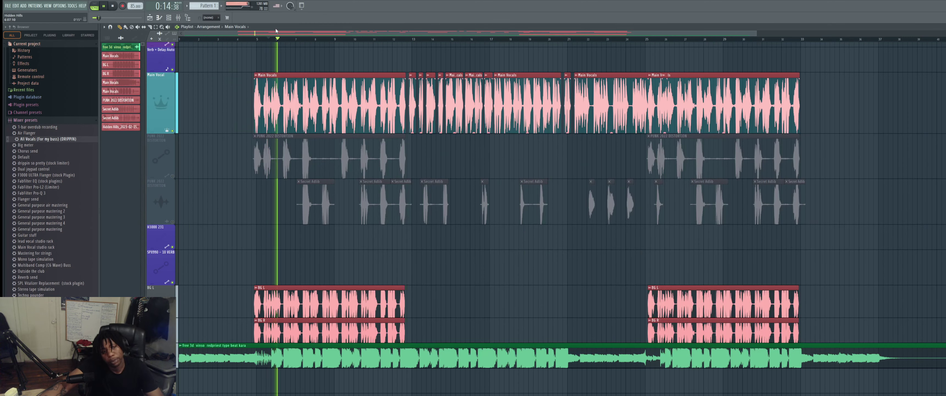
key("F9")
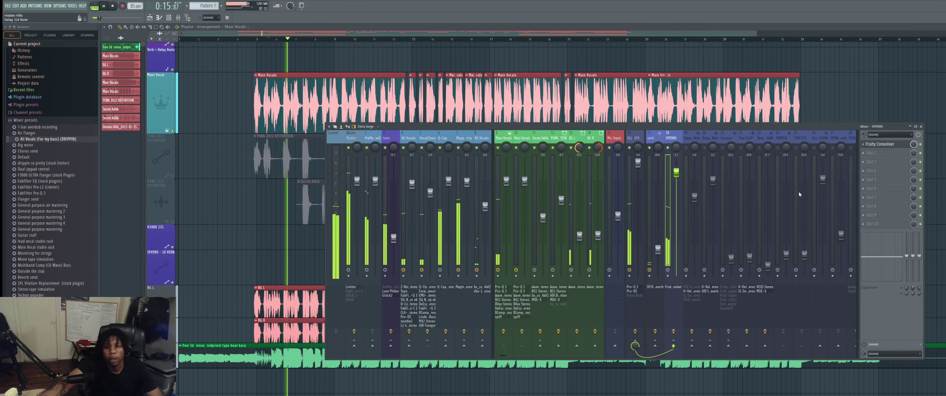
left_click(877, 144)
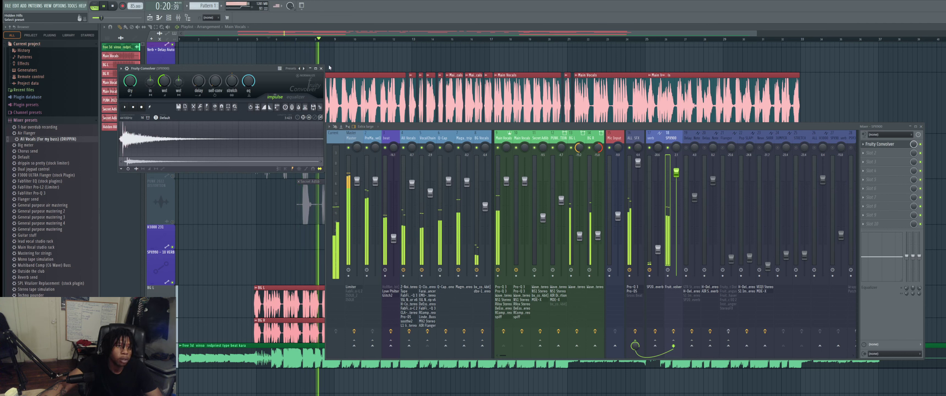
left_click(321, 68)
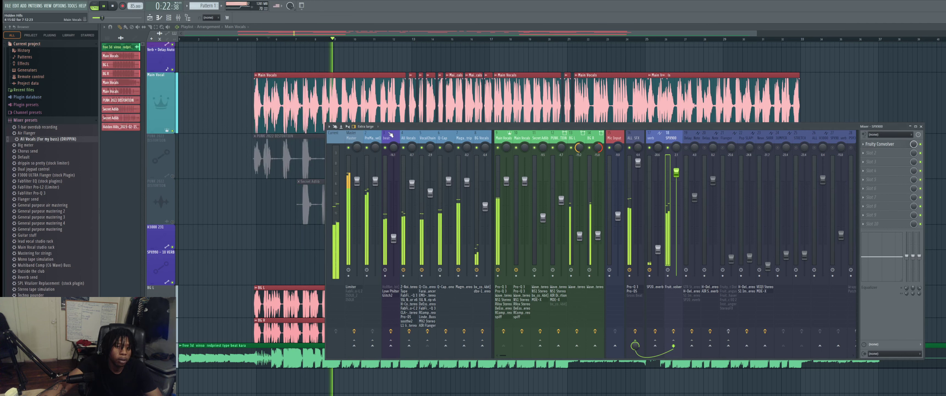
Lower the VocalChain send level to the SPX990 track and replay the song from around the vocal entry
left_click(428, 165)
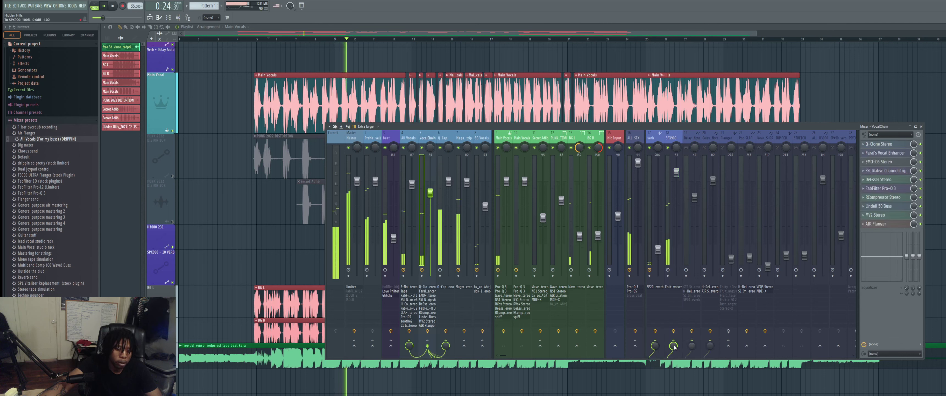
left_click_drag(675, 347, 674, 369)
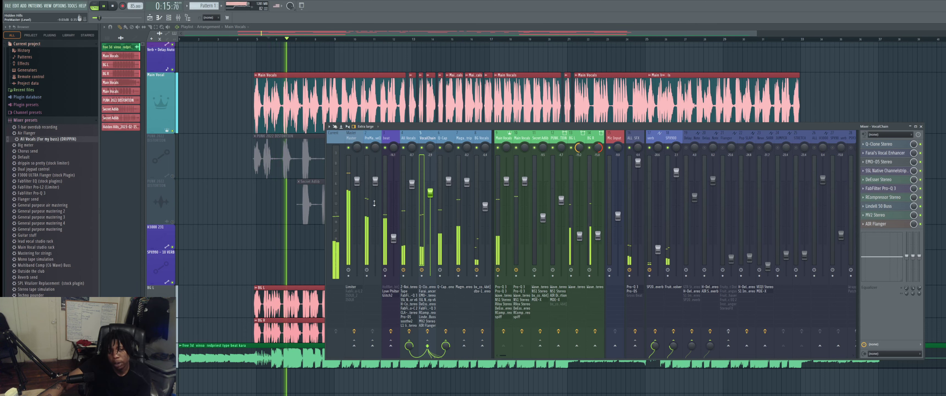
left_click(255, 39)
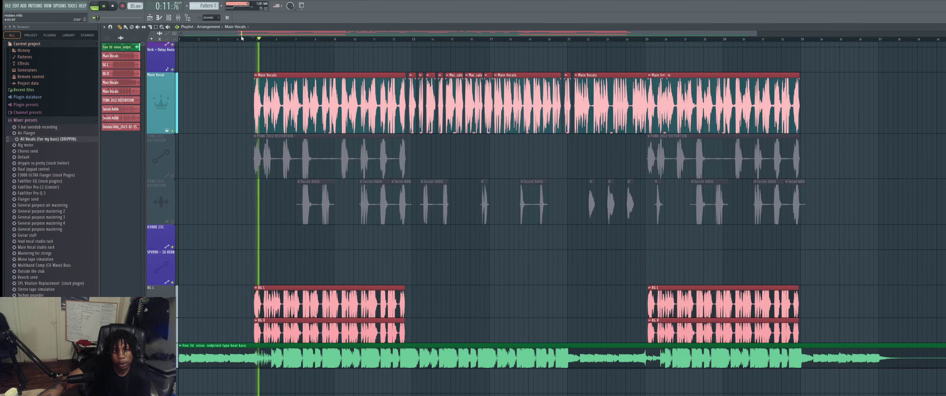
left_click(182, 18)
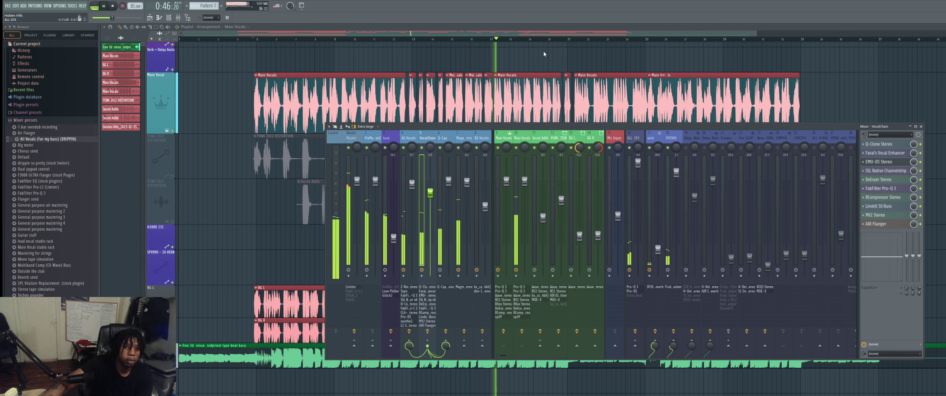
key("space")
key("space")
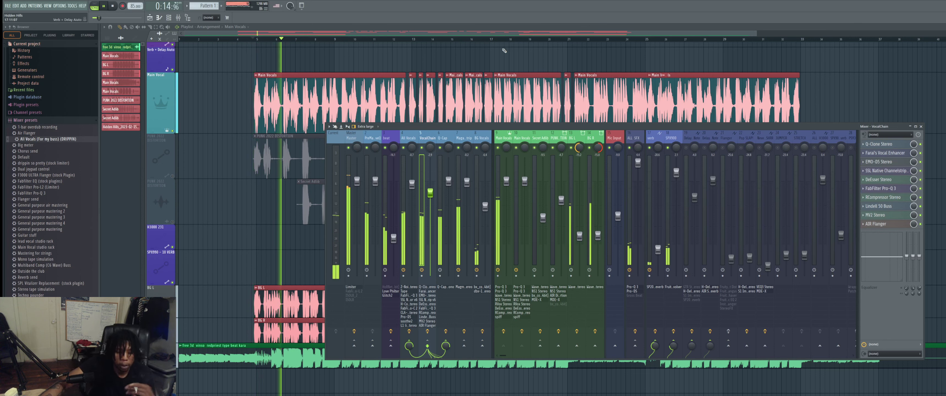
Nudge up the VocalChain send to SPX990, turn on the Delay 1/4 Note track and check its effects
mouse_move(674, 346)
left_mouse_down()
mouse_move(674, 323)
mouse_move(674, 345)
left_mouse_up()
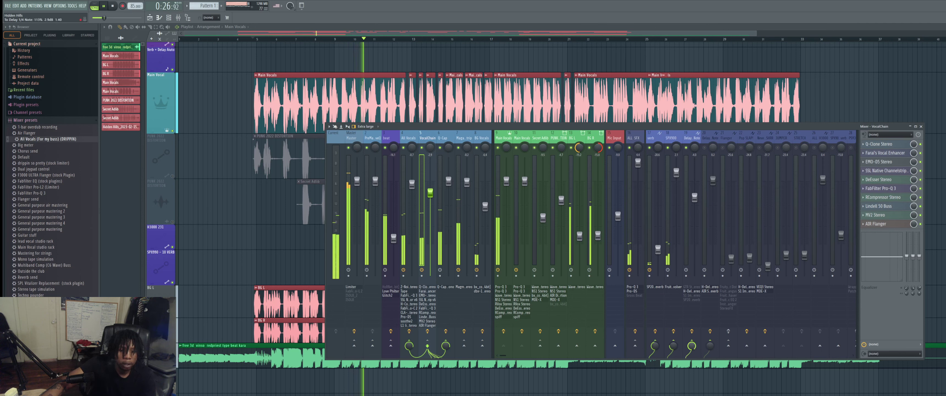
left_click(691, 220)
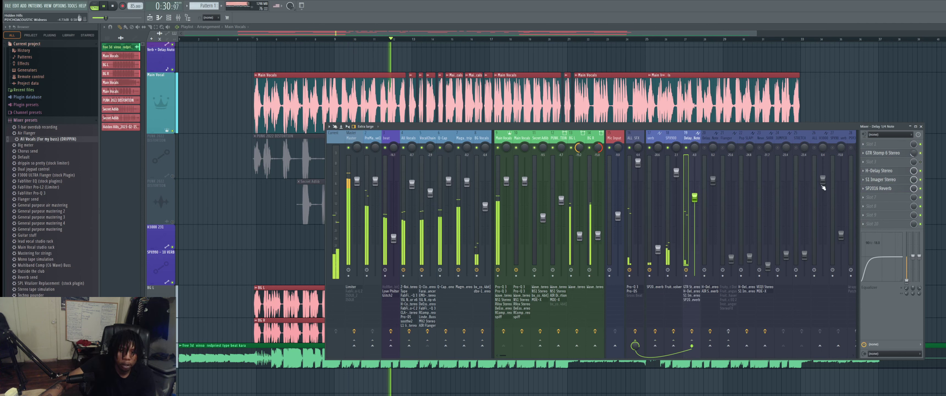
left_click(432, 138)
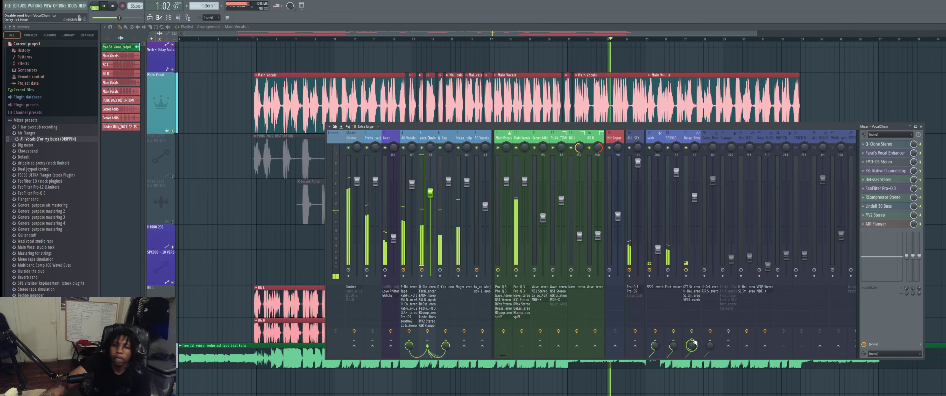
Enable the VocalChain send to the Flanger track, turn that track on, and toggle its Fruity parametric EQ 2 and StereoFX slots
left_click(727, 344)
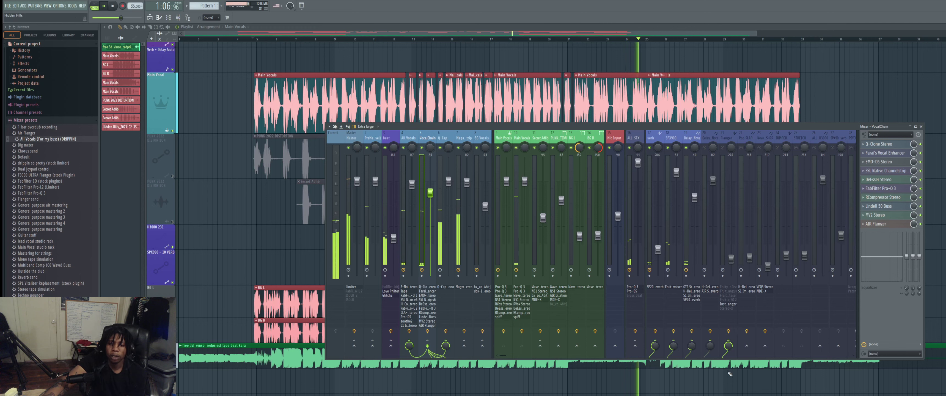
left_click(726, 148)
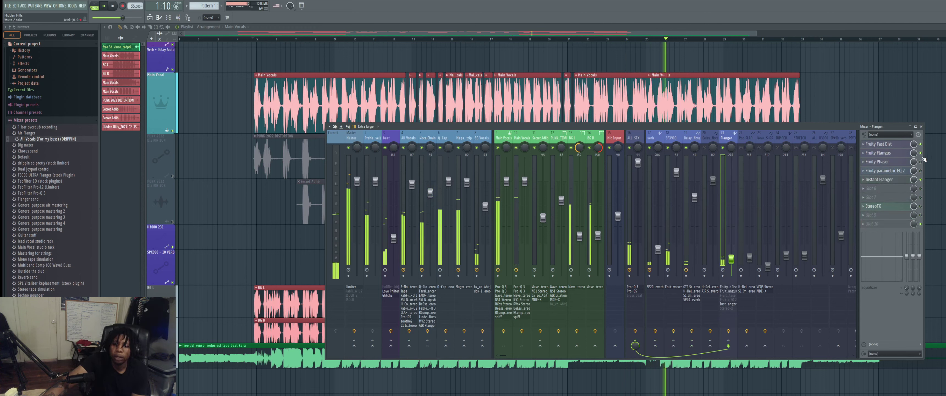
left_click(921, 171)
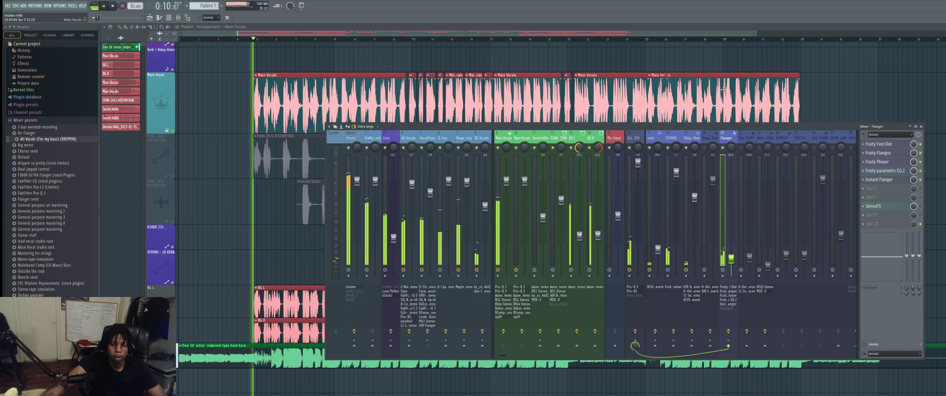
left_click(921, 206)
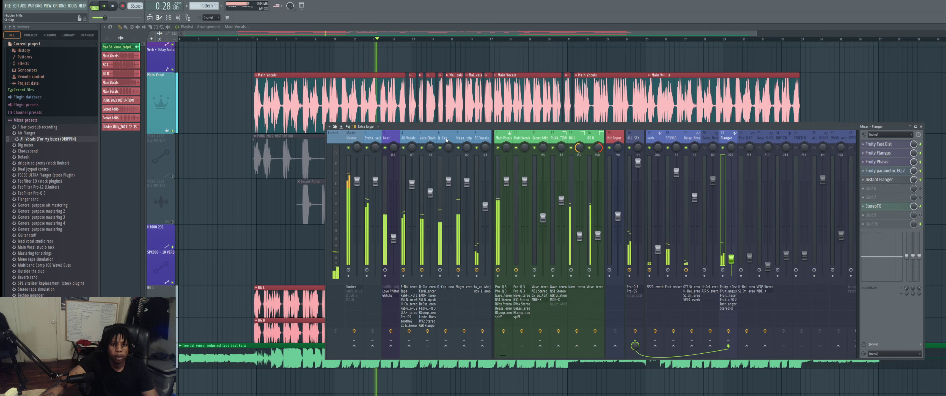
Replay the song from around the vocal entry and lower the VocalChain send to the Flanger track
left_click(431, 140)
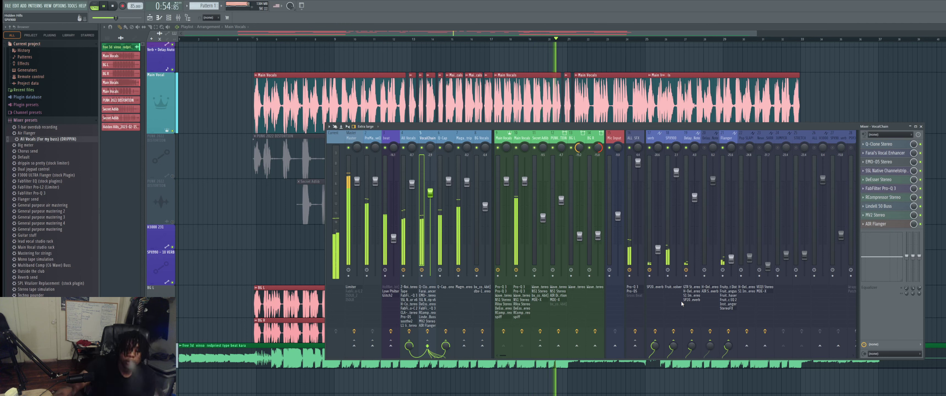
key("space")
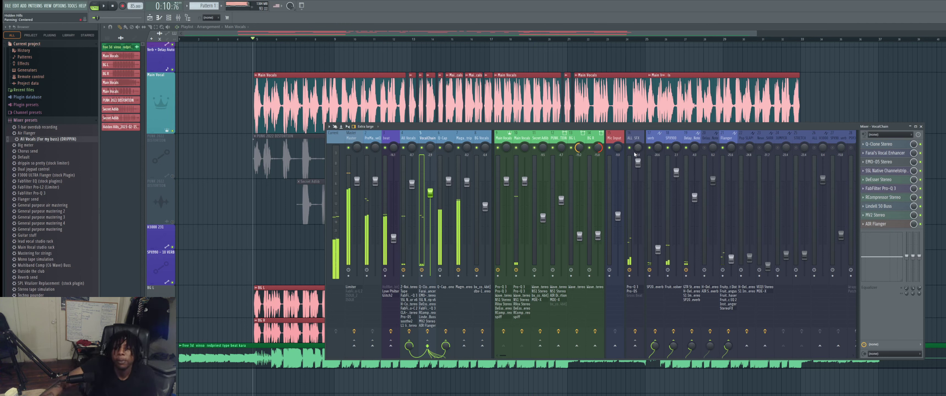
key("space")
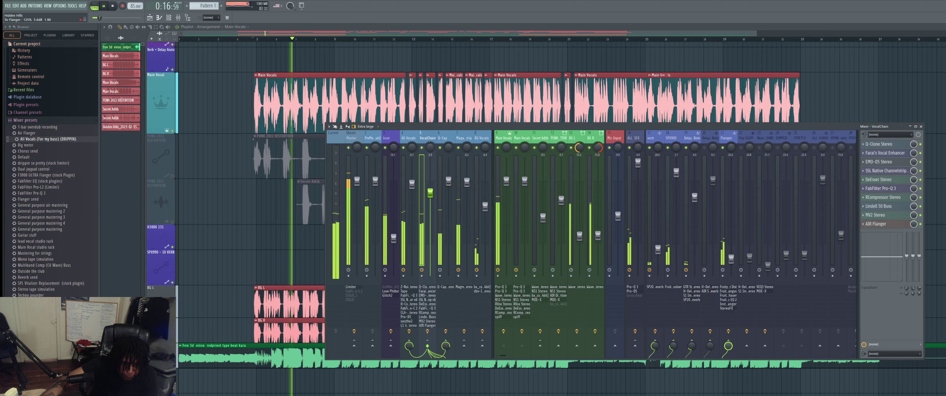
left_click_drag(728, 346, 728, 367)
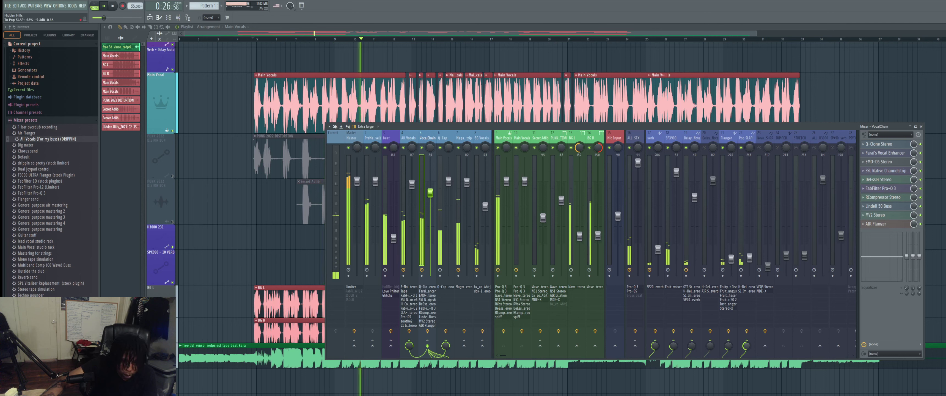
Set the VocalChain send to the SMASHER track and check that track's effects during playback
left_click_drag(766, 348, 766, 346)
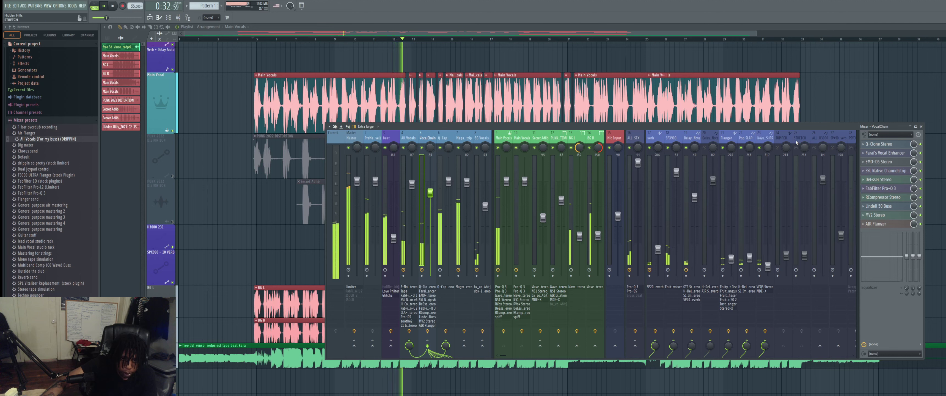
left_click(766, 137)
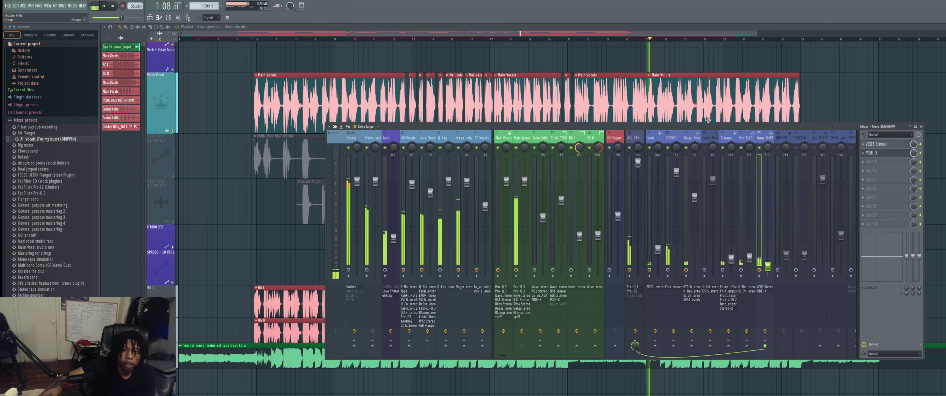
left_click(433, 140)
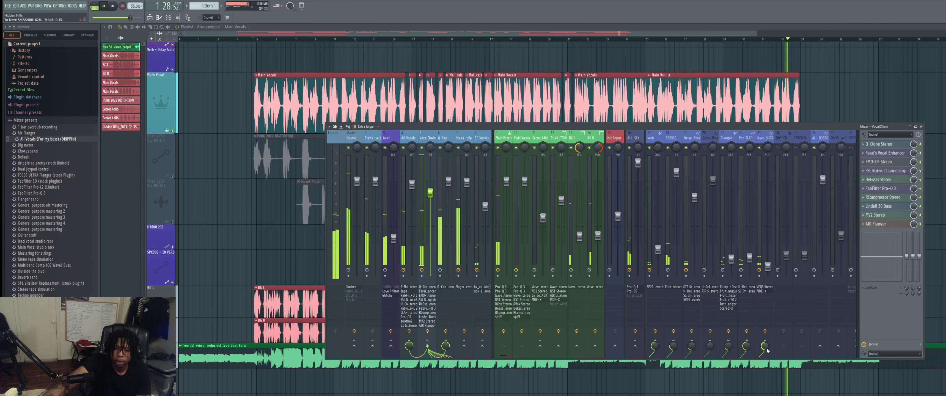
Load Eventide H3000 Factory on the ALL H3000 track, advance it to another preset, and enable the VocalChain send to that track
left_click(820, 228)
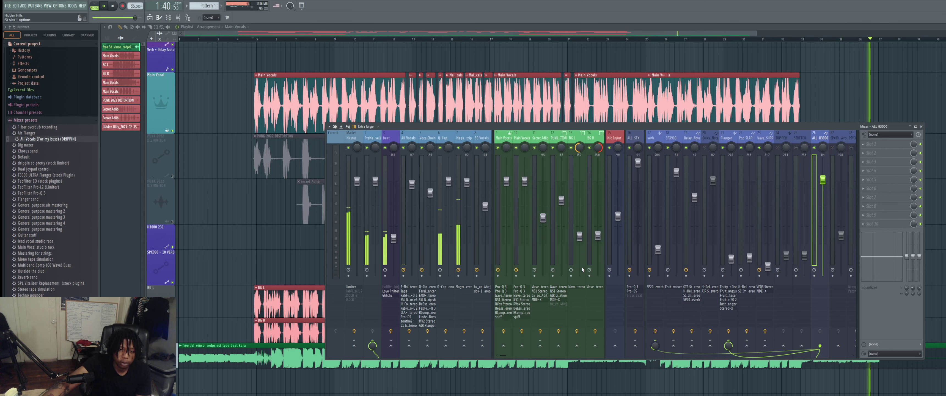
left_click(579, 290)
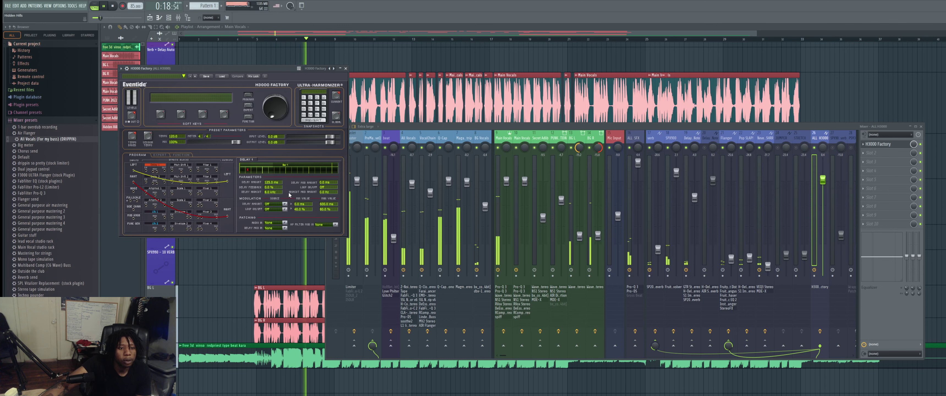
left_click(333, 68)
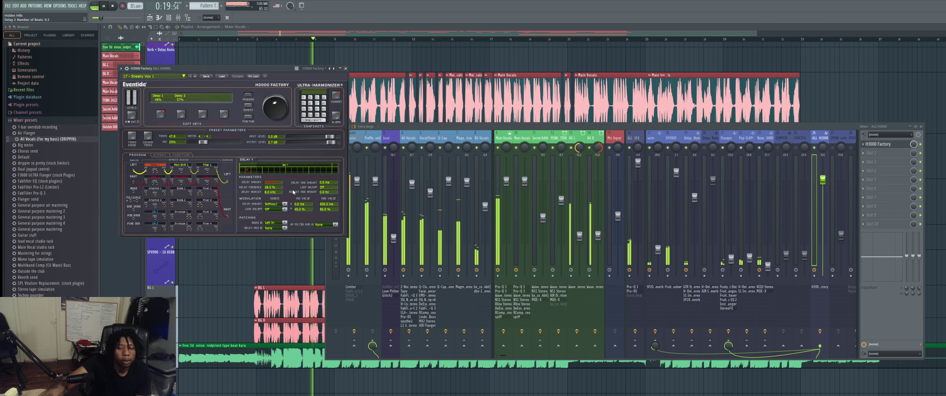
left_click(345, 68)
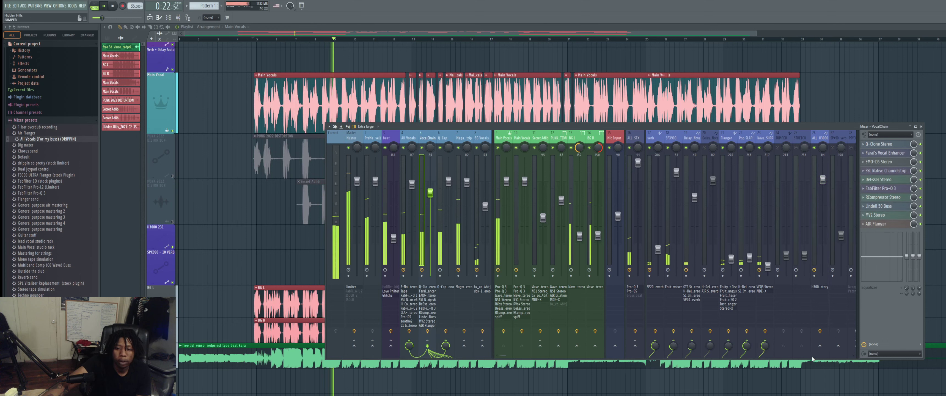
left_click(820, 345)
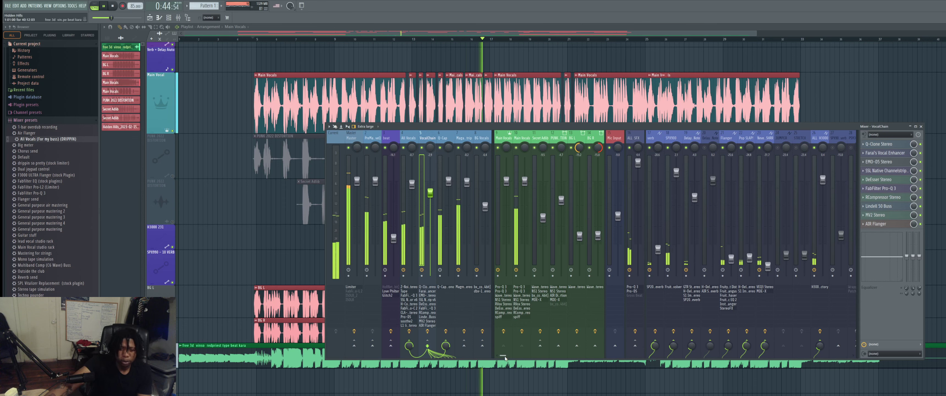
Turn on the SPX990 - Reverb track, check its Fruity Convolver during playback, and stop the song
scroll(505, 357, "down", 3)
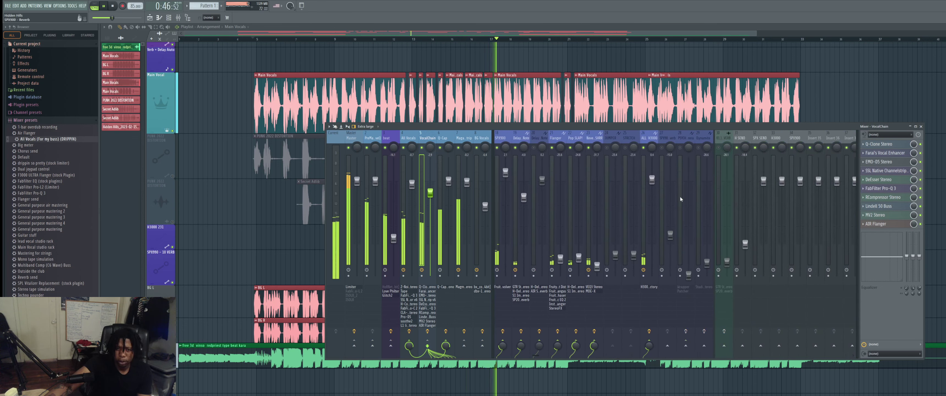
left_click(667, 147)
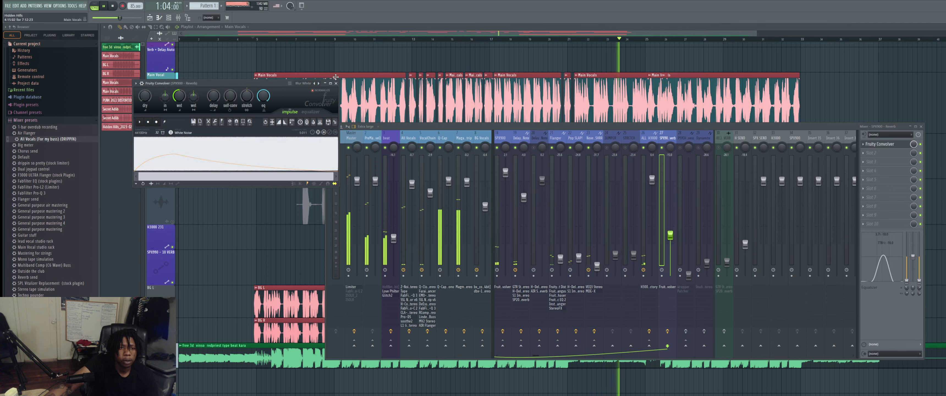
left_click(335, 83)
key("space")
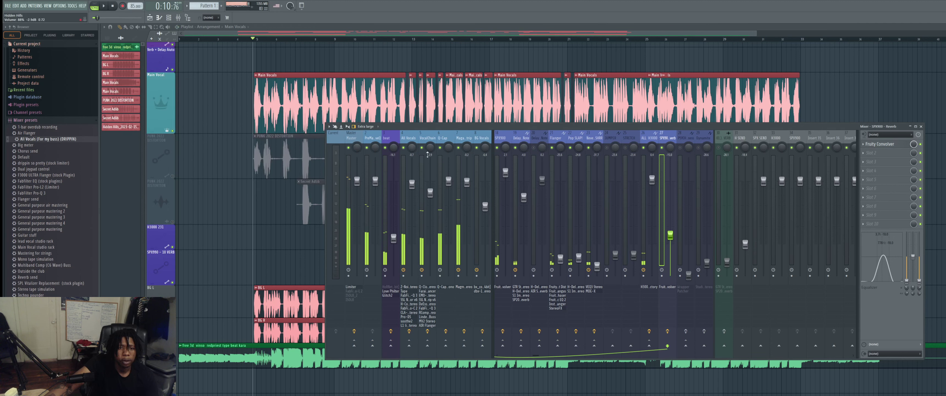
Enable the VocalChain send to the SPX990 - Reverb track and lower its level while replaying the song
left_click(435, 139)
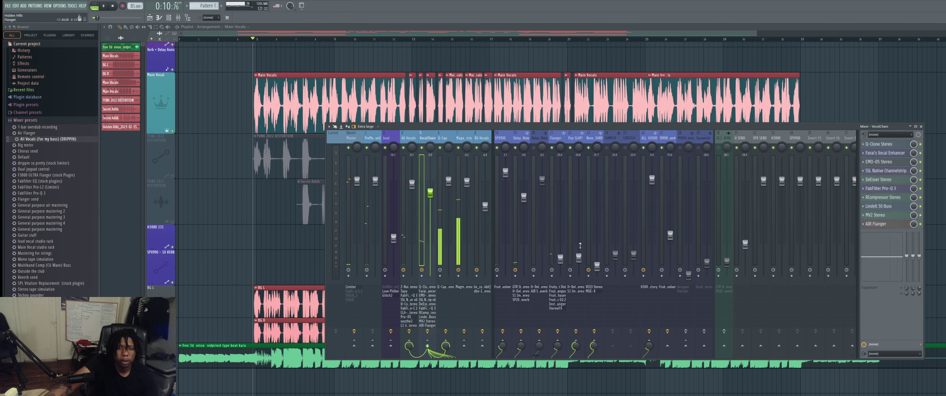
key("space")
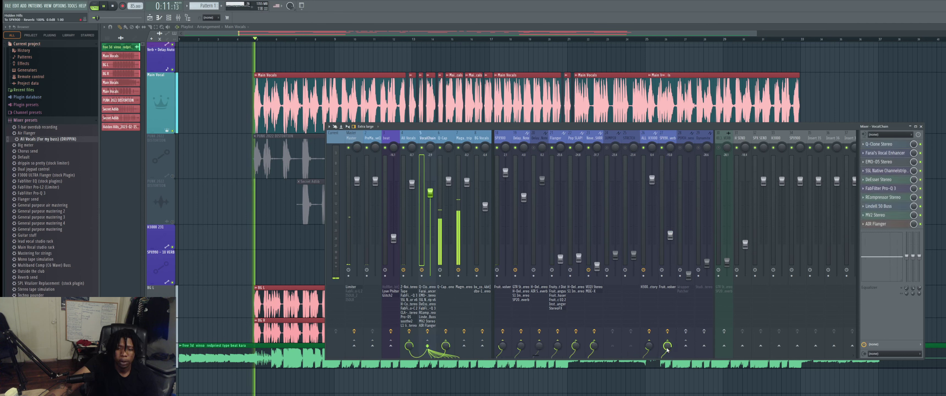
scroll(667, 347, "down", 4)
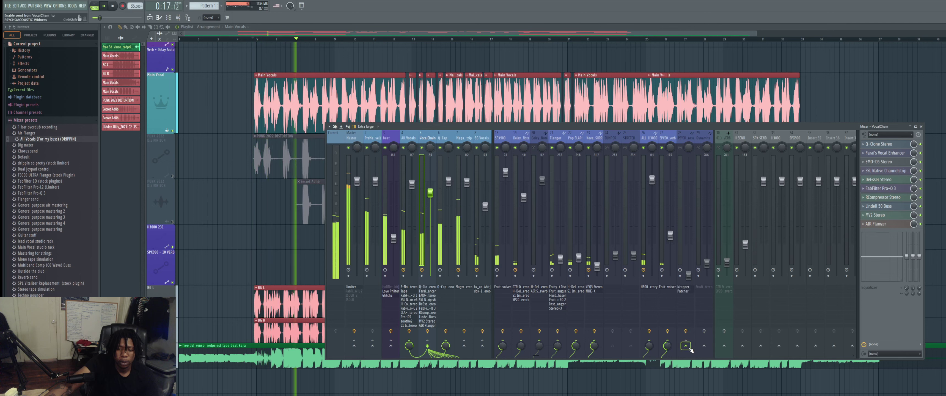
Route VocalChain to the PSYCHOACOUSTIC Wideness track, turn it on, raise its fader and load the SPL Vitalizer Replacement preset in slot 1
left_click(687, 332)
left_click(685, 149)
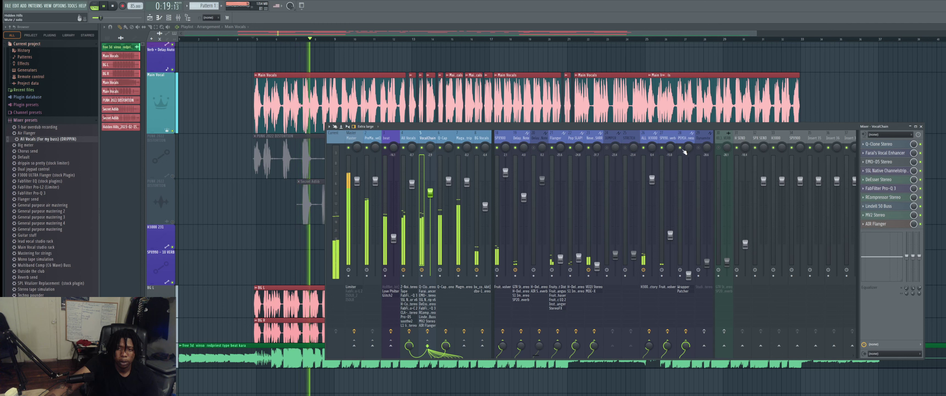
left_click_drag(689, 276, 689, 238)
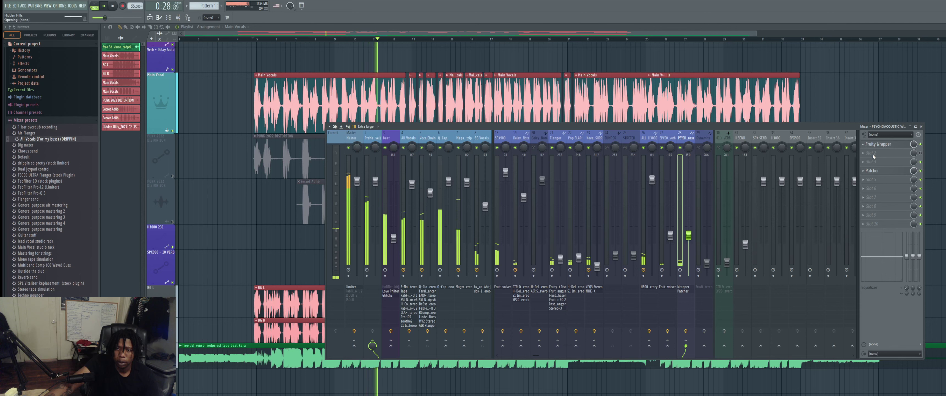
left_click_drag(52, 283, 877, 149)
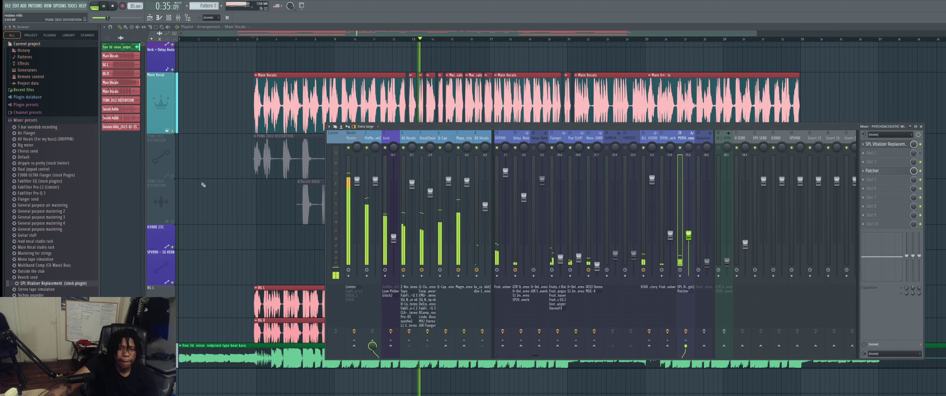
Raise the fader of the track hosting StudioRack and enable the VocalChain send to it
left_click(434, 140)
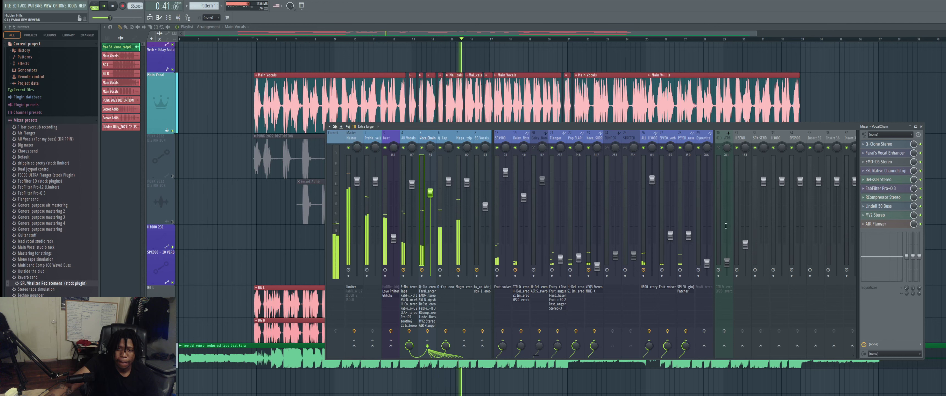
left_click_drag(706, 261, 706, 259)
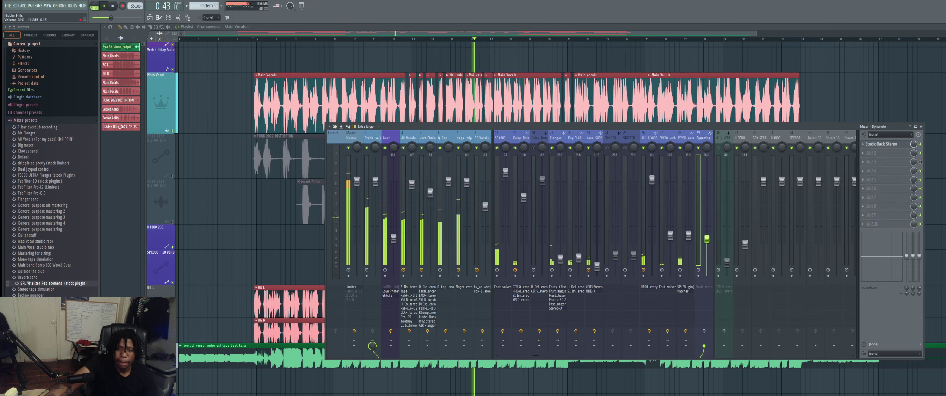
left_click_drag(707, 236, 707, 235)
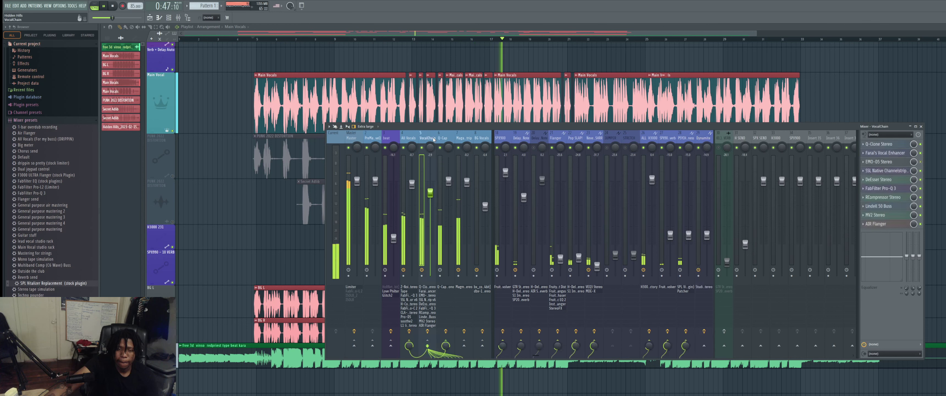
left_click(704, 348)
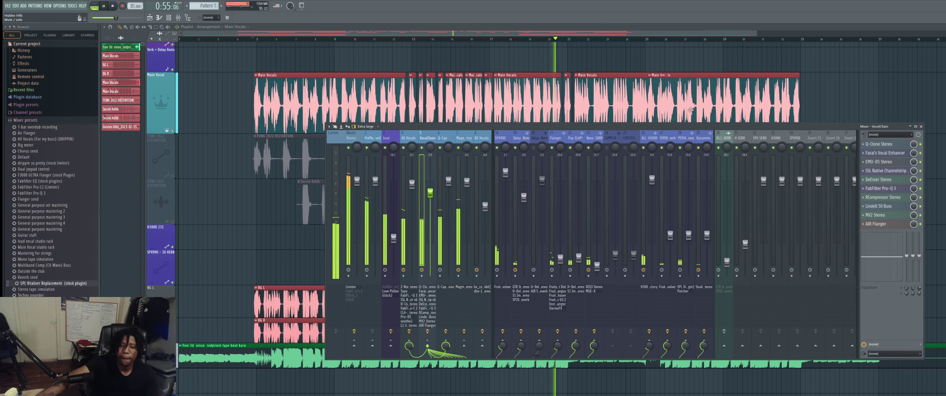
Reset the fader of the SP2016 Reverb track to 100%, restart playback and route VocalChain to it
key("space")
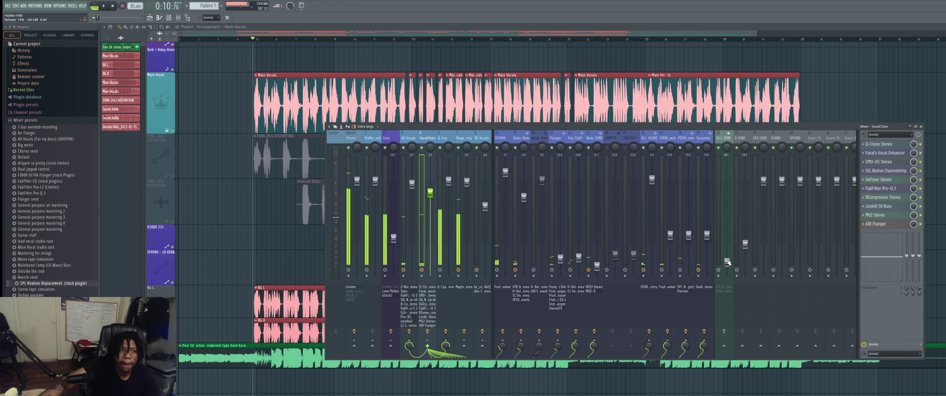
left_click(727, 262)
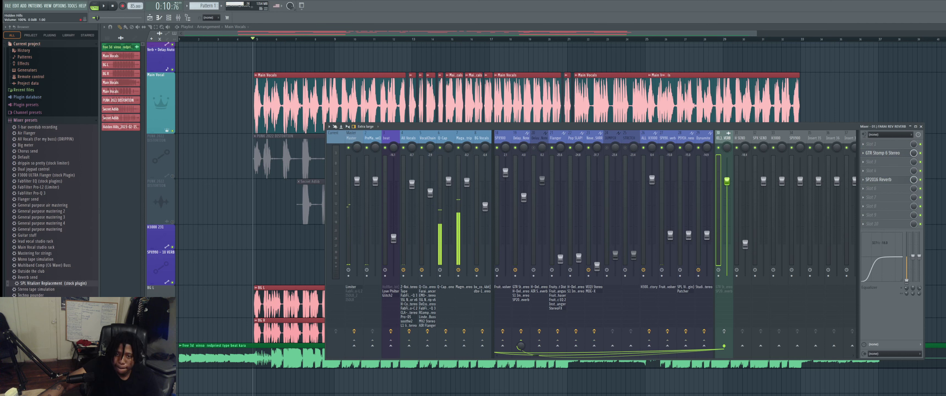
key("space")
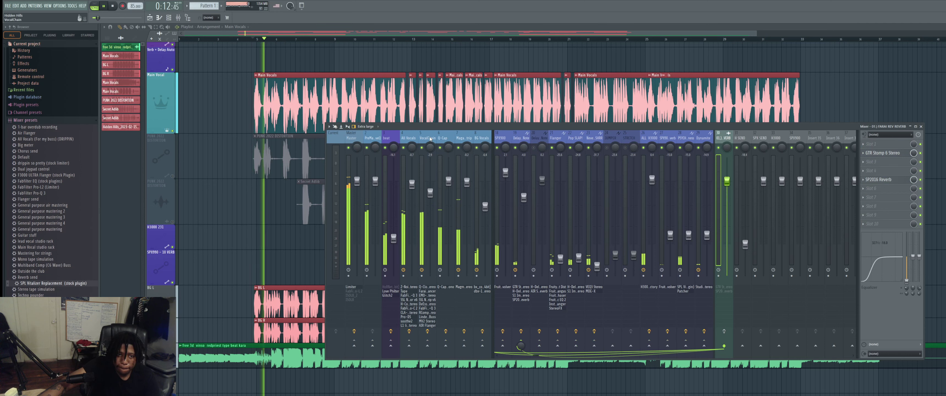
left_click(430, 138)
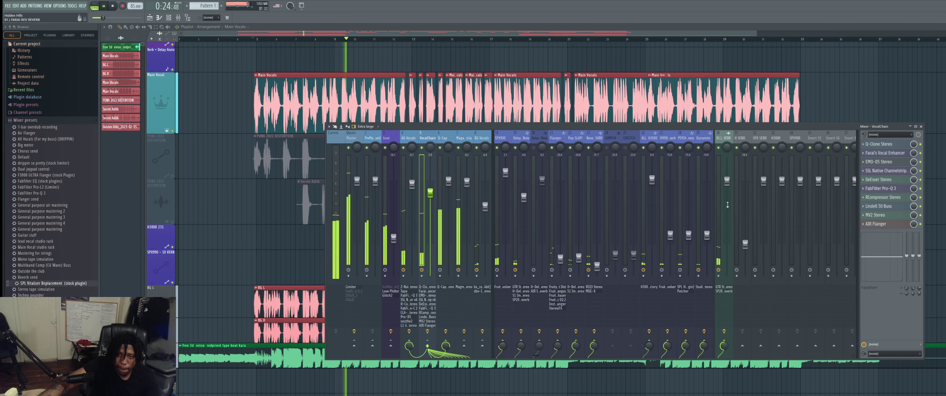
Lower the SP2016 Reverb track's fader in stages during playback, then reselect VocalChain
left_click_drag(728, 182, 727, 194)
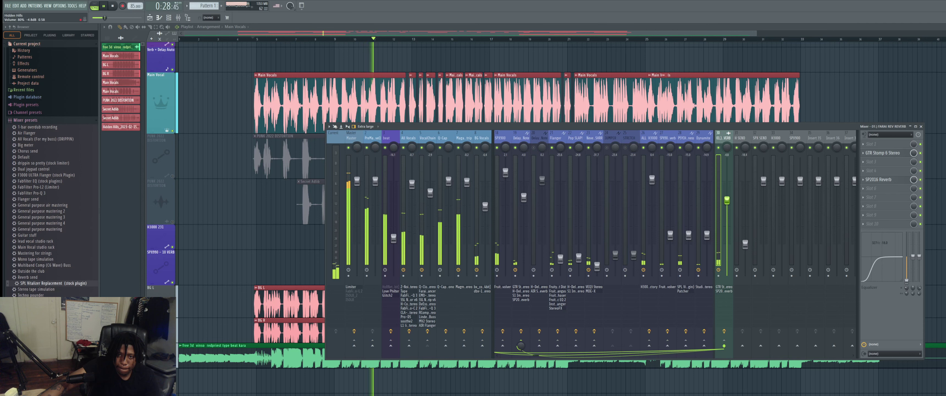
left_click_drag(728, 201, 728, 216)
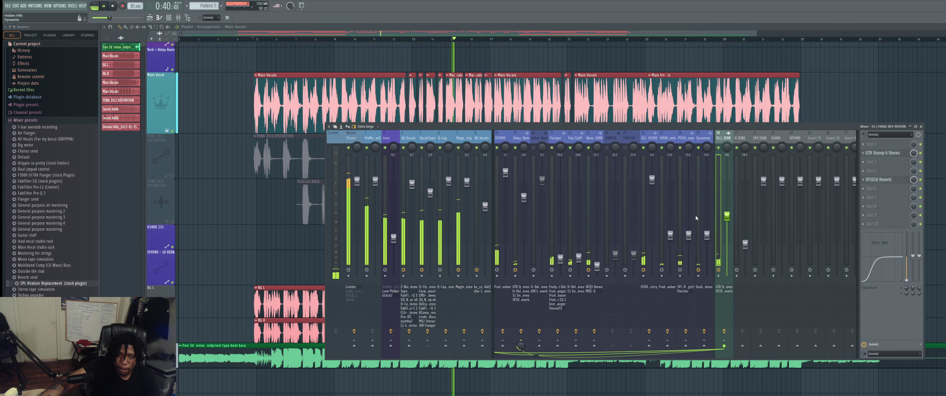
left_click(428, 158)
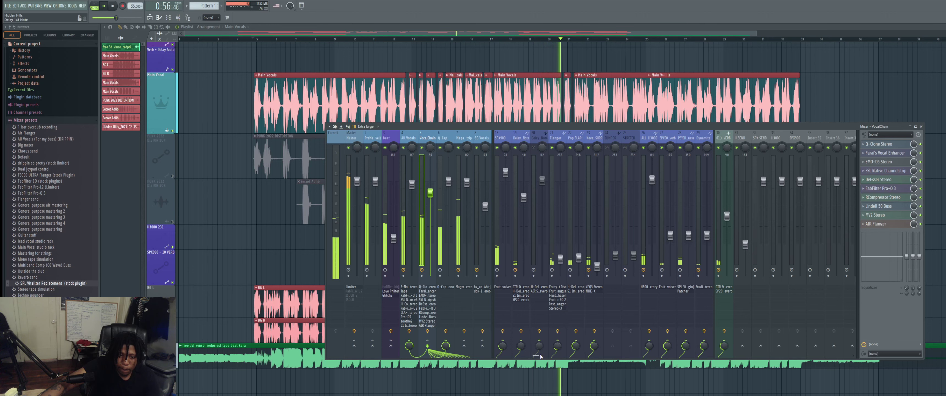
Listen to the full send blend, stop playback and close the mixer to show the playlist
left_click(500, 353)
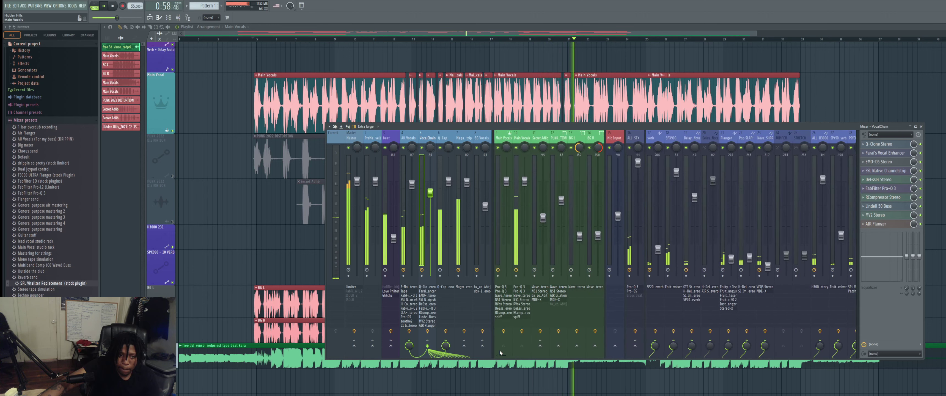
key("space")
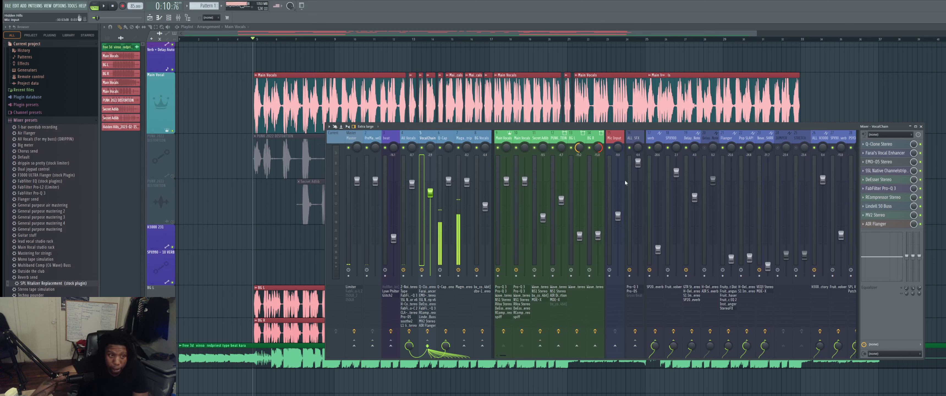
left_click(124, 28)
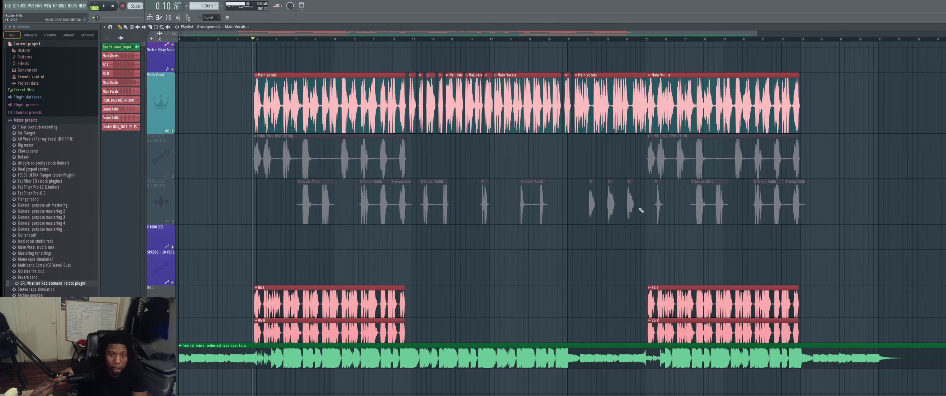